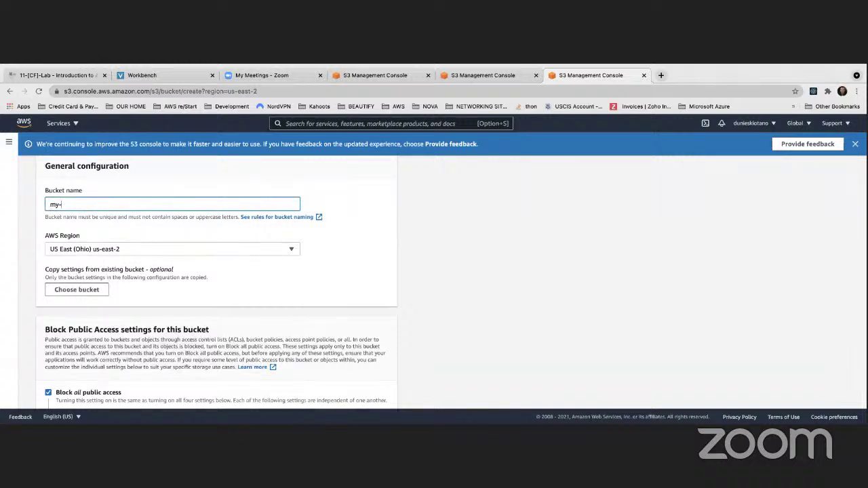
- Name the new bucket my-replicated-bucket-trainer2021
{"action": "type", "text": "-bucket"}
{"action": "key", "text": "BackSpace"}
{"action": "key", "text": "BackSpace"}
{"action": "key", "text": "BackSpace"}
{"action": "key", "text": "BackSpace"}
{"action": "key", "text": "BackSpace"}
{"action": "key", "text": "BackSpace"}
{"action": "type", "text": "replicated-bucket="}
{"action": "key", "text": "BackSpace"}
{"action": "type", "text": "-trainer2021"}
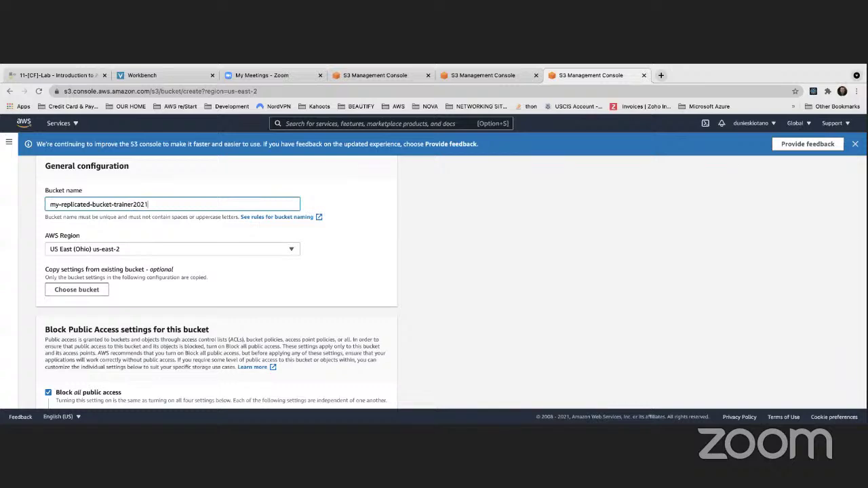
- Create the bucket, keeping all public access blocked and bucket versioning disabled
{"action": "scroll", "coordinate": [129, 249], "scroll_direction": "down", "scroll_amount": 10}
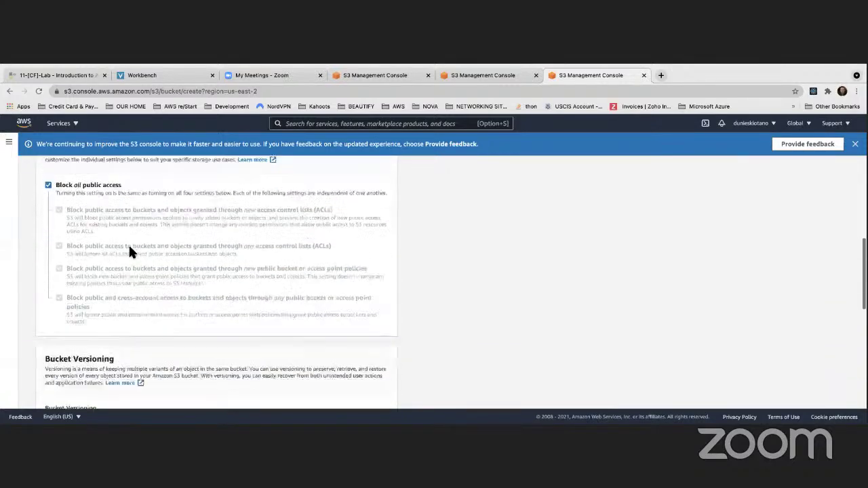
{"action": "scroll", "coordinate": [130, 251], "scroll_direction": "down", "scroll_amount": 5}
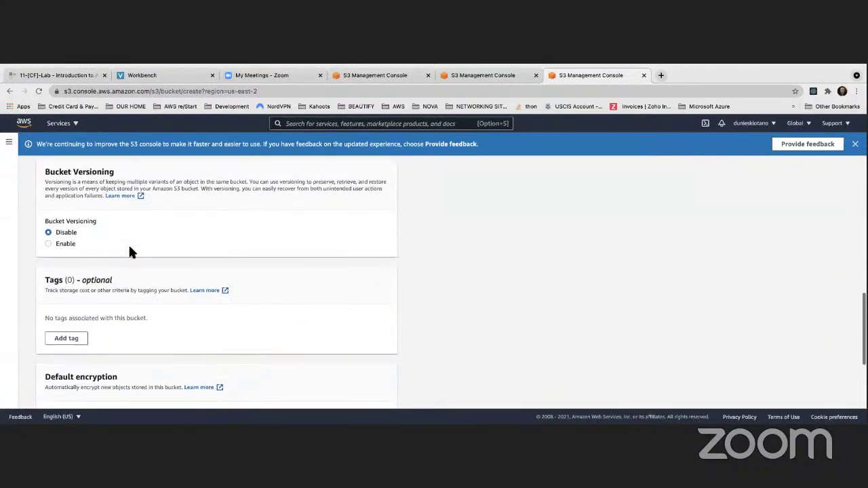
{"action": "left_click", "coordinate": [354, 393]}
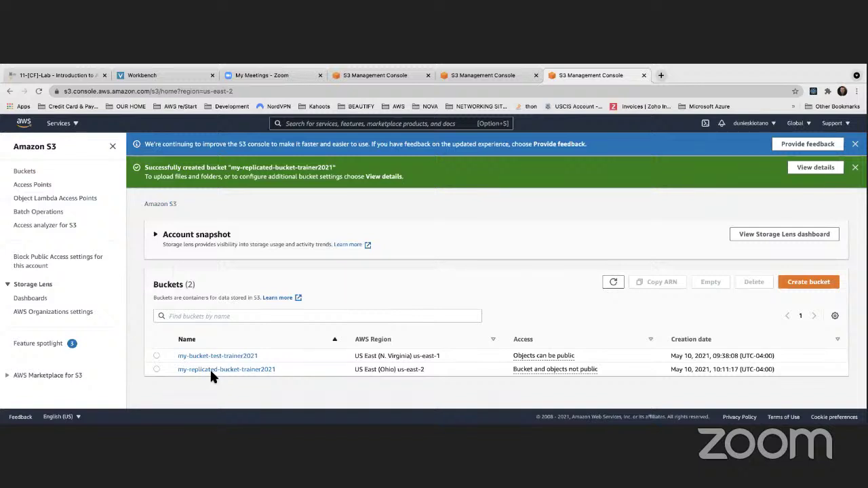
- Start a new replication rule for the bucket my-bucket-test-trainer2021 and name it MyReplicationRule
{"action": "left_click_drag", "start_coordinate": [398, 368], "coordinate": [449, 356]}
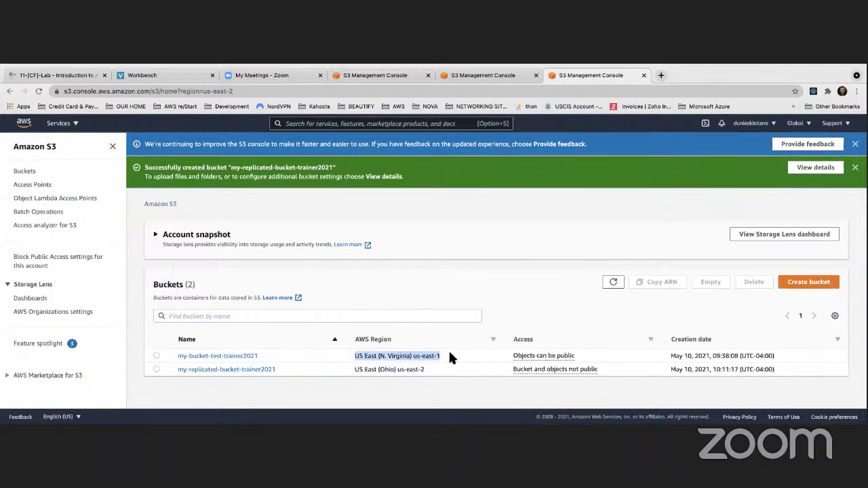
{"action": "left_click", "coordinate": [210, 356]}
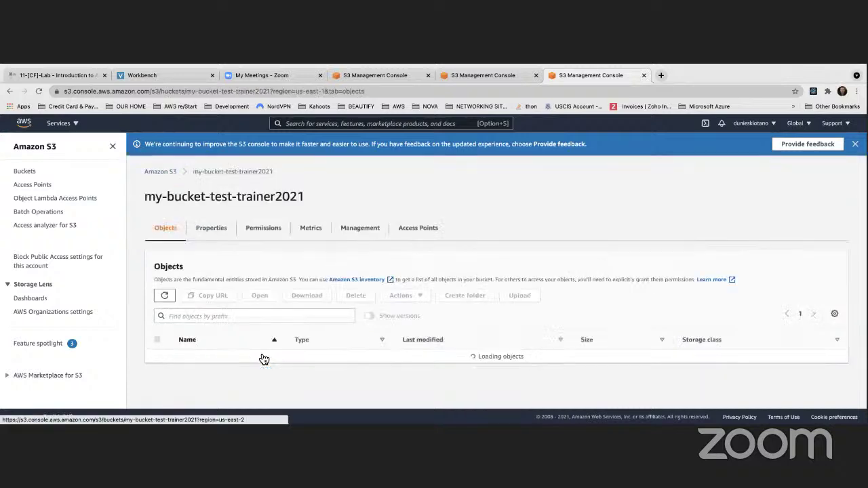
{"action": "left_click", "coordinate": [361, 229]}
{"action": "scroll", "coordinate": [323, 243], "scroll_direction": "down", "scroll_amount": 1}
{"action": "scroll", "coordinate": [322, 239], "scroll_direction": "down", "scroll_amount": 5}
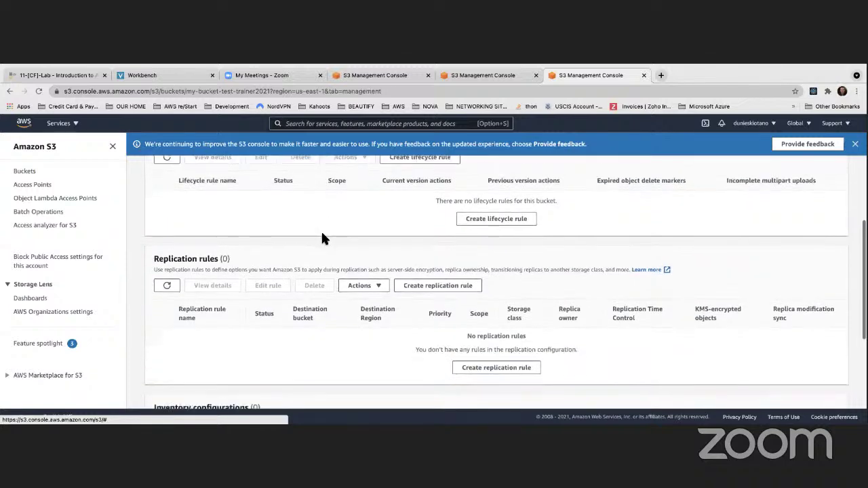
{"action": "left_click", "coordinate": [512, 304]}
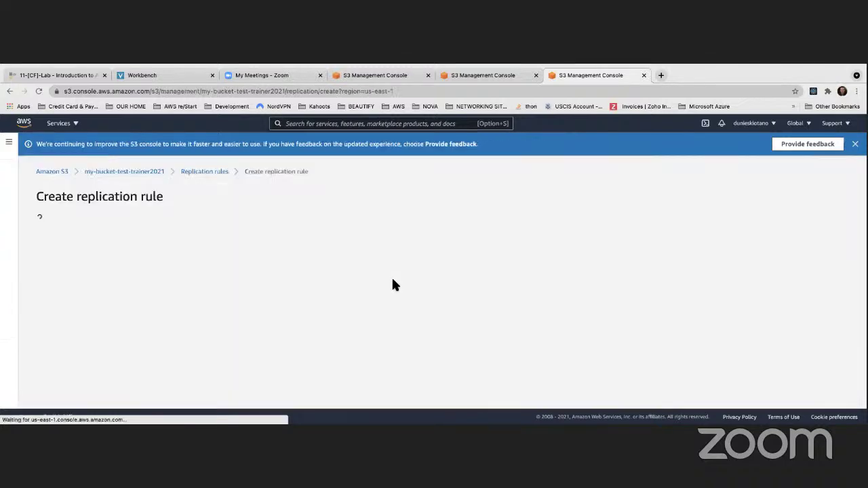
{"action": "scroll", "coordinate": [292, 275], "scroll_direction": "down", "scroll_amount": 1}
{"action": "left_click", "coordinate": [169, 226]}
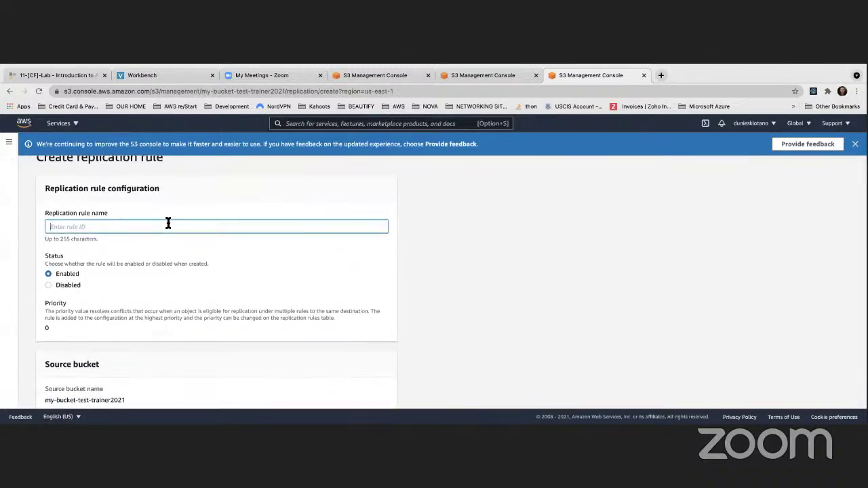
{"action": "type", "text": "MyReplicationRule"}
- Keep the rule enabled and set its scope to apply to all objects in the source bucket
{"action": "scroll", "coordinate": [137, 261], "scroll_direction": "down", "scroll_amount": 1}
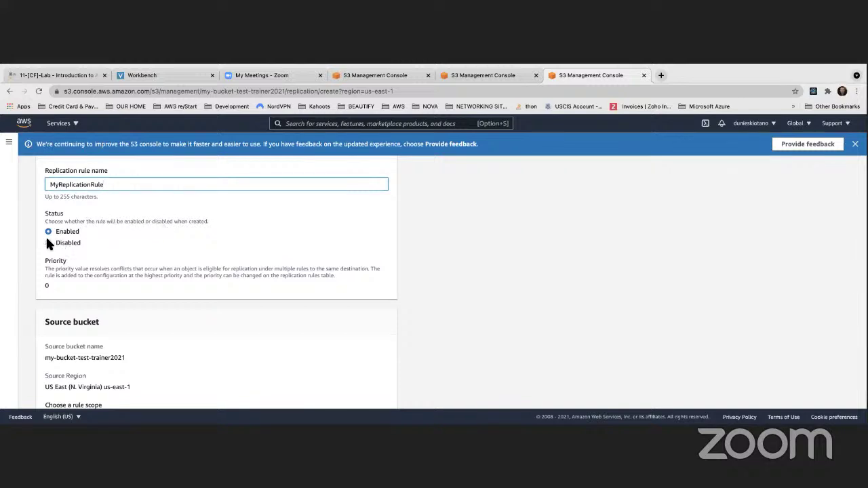
{"action": "scroll", "coordinate": [159, 244], "scroll_direction": "down", "scroll_amount": 2}
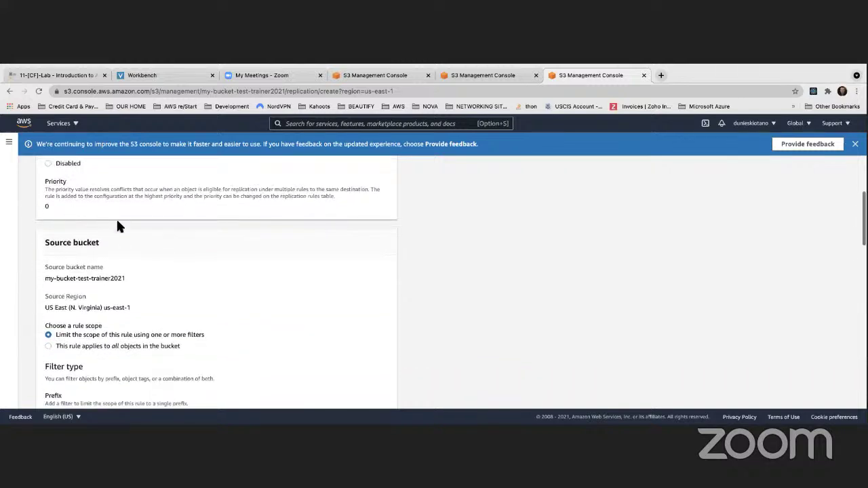
{"action": "scroll", "coordinate": [116, 222], "scroll_direction": "down", "scroll_amount": 2}
{"action": "scroll", "coordinate": [116, 222], "scroll_direction": "up", "scroll_amount": 1}
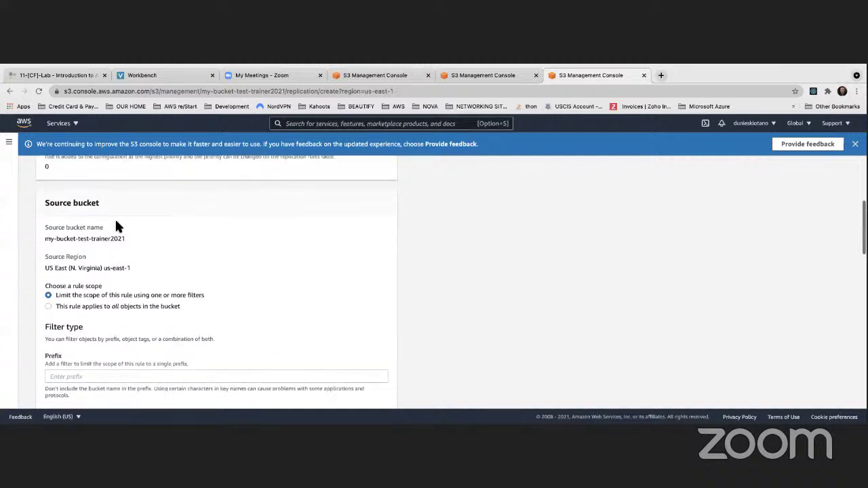
{"action": "scroll", "coordinate": [116, 224], "scroll_direction": "down", "scroll_amount": 3}
{"action": "scroll", "coordinate": [113, 224], "scroll_direction": "up", "scroll_amount": 2}
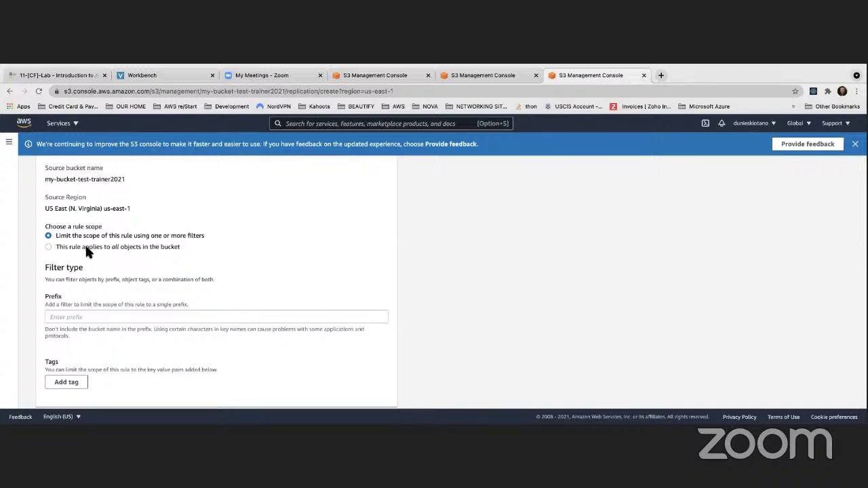
{"action": "left_click", "coordinate": [48, 247]}
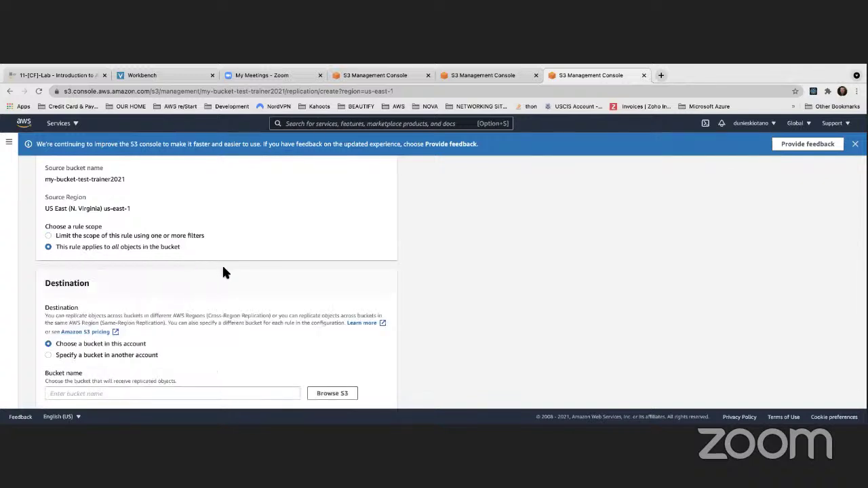
- Choose my-replicated-bucket-trainer2021 in this account as the rule's destination bucket
{"action": "scroll", "coordinate": [221, 264], "scroll_direction": "down", "scroll_amount": 1}
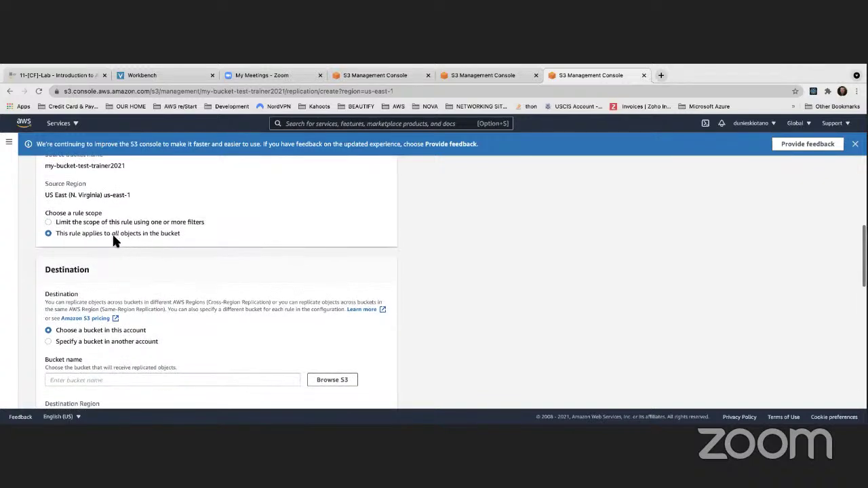
{"action": "scroll", "coordinate": [119, 235], "scroll_direction": "down", "scroll_amount": 3}
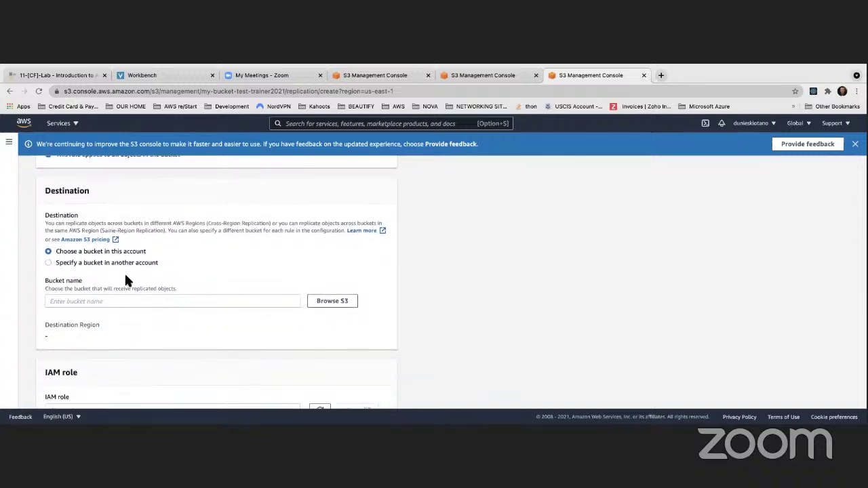
{"action": "left_click", "coordinate": [332, 303]}
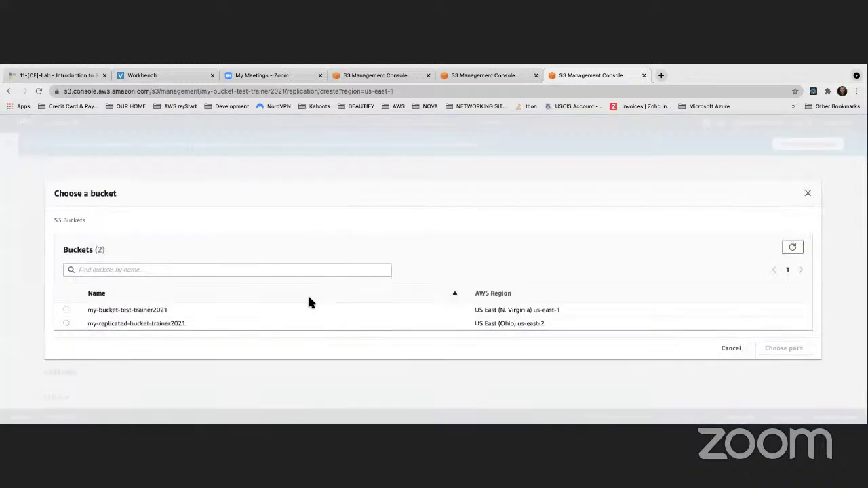
{"action": "left_click", "coordinate": [67, 324]}
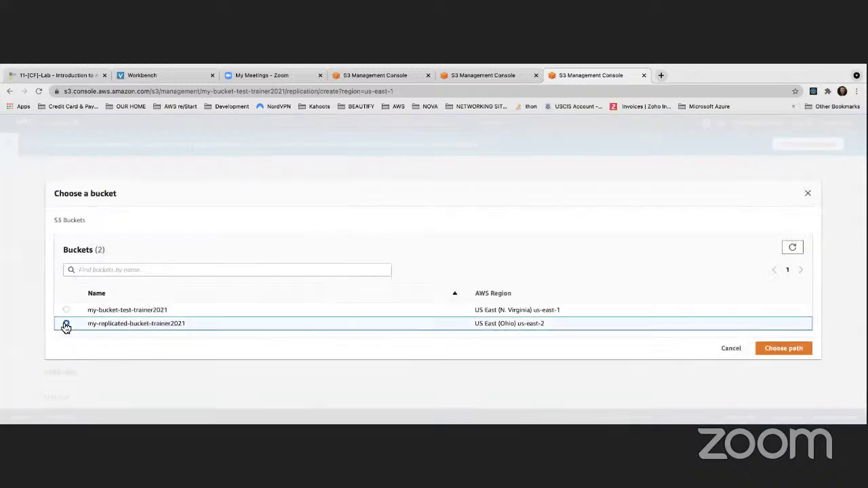
{"action": "left_click", "coordinate": [779, 350]}
- Enable bucket versioning on the destination bucket from the replication rule form
{"action": "scroll", "coordinate": [124, 330], "scroll_direction": "down", "scroll_amount": 1}
{"action": "scroll", "coordinate": [125, 328], "scroll_direction": "down", "scroll_amount": 3}
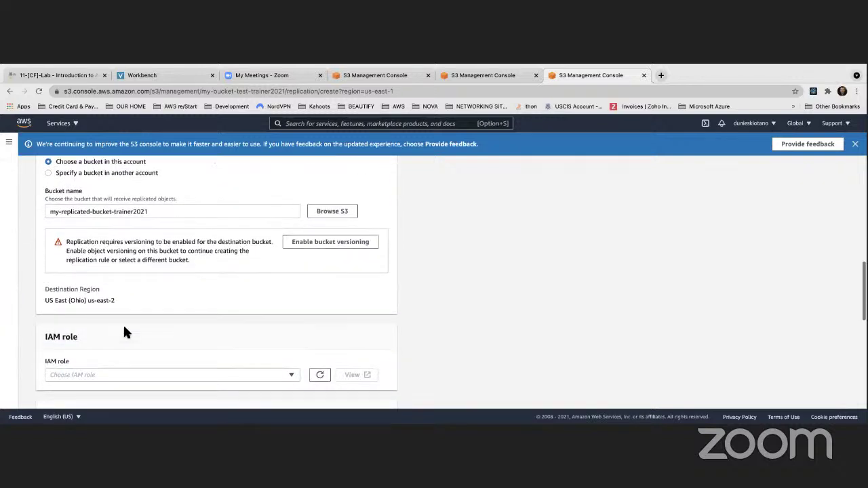
{"action": "scroll", "coordinate": [124, 332], "scroll_direction": "up", "scroll_amount": 1}
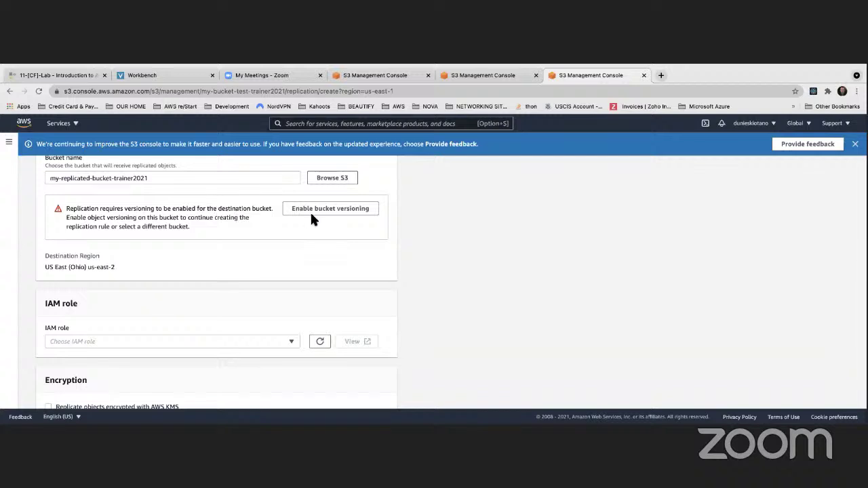
{"action": "left_click", "coordinate": [331, 215]}
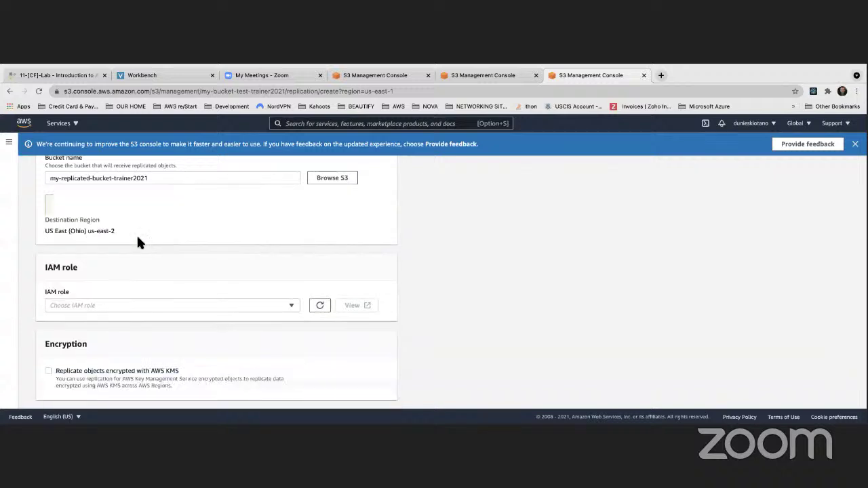
- Enable Replication Time Control (RTC) and delete marker replication for the rule, and try to save it
{"action": "scroll", "coordinate": [128, 242], "scroll_direction": "down", "scroll_amount": 3}
{"action": "scroll", "coordinate": [130, 246], "scroll_direction": "down", "scroll_amount": 2}
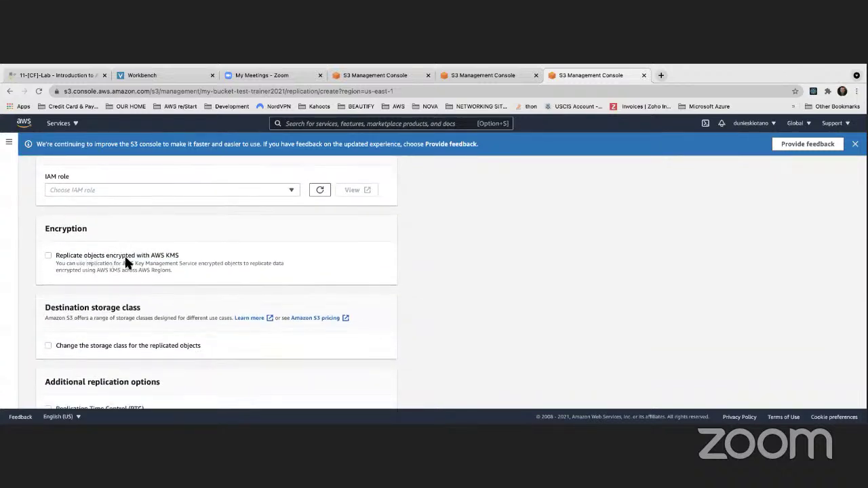
{"action": "scroll", "coordinate": [142, 262], "scroll_direction": "down", "scroll_amount": 4}
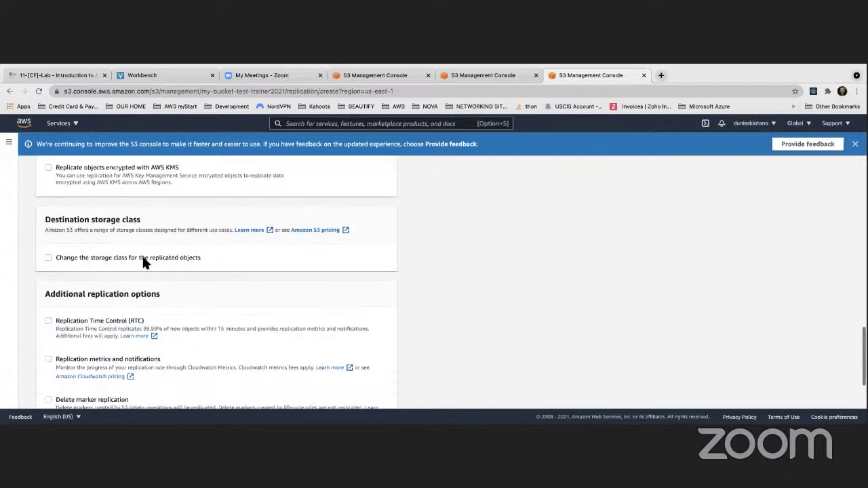
{"action": "scroll", "coordinate": [143, 262], "scroll_direction": "down", "scroll_amount": 2}
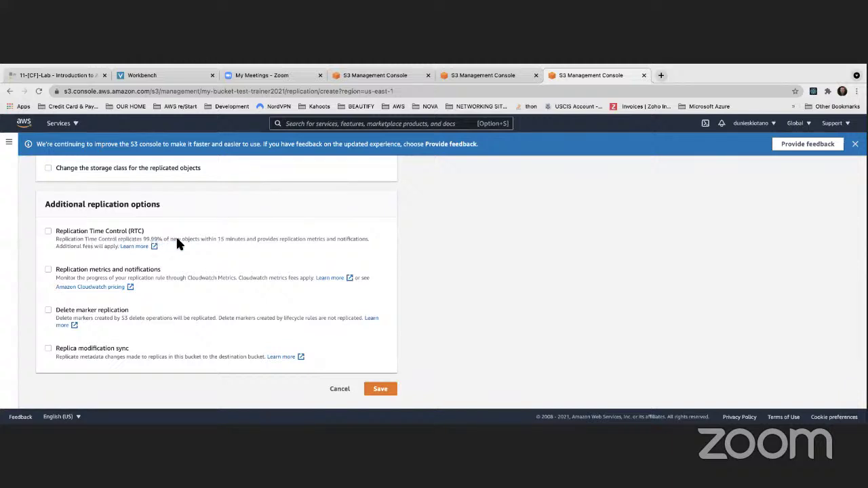
{"action": "left_click", "coordinate": [48, 231]}
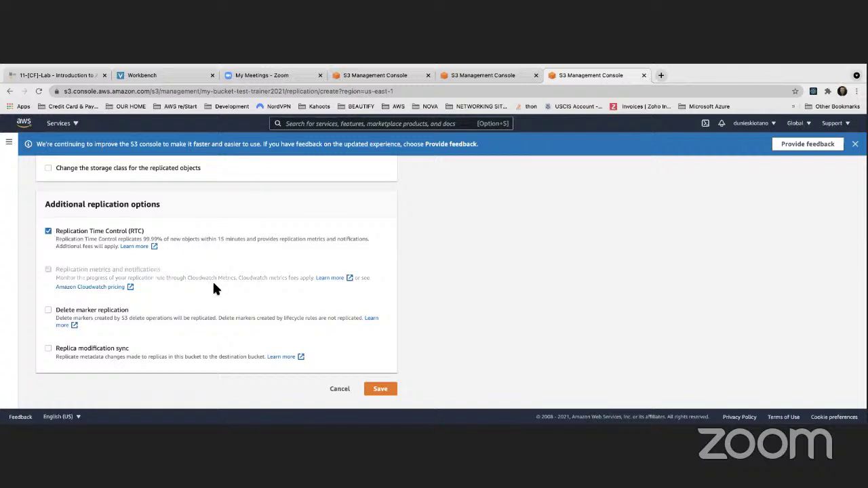
{"action": "scroll", "coordinate": [212, 289], "scroll_direction": "down", "scroll_amount": 1}
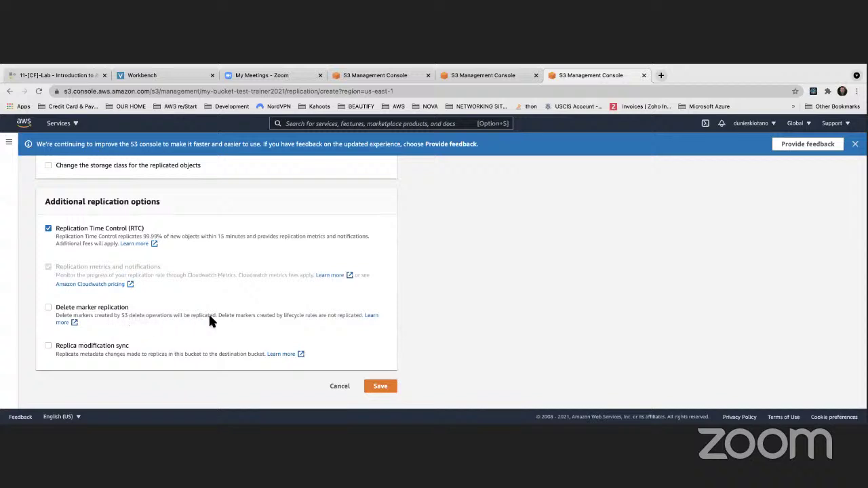
{"action": "left_click", "coordinate": [48, 310]}
{"action": "left_click", "coordinate": [380, 386]}
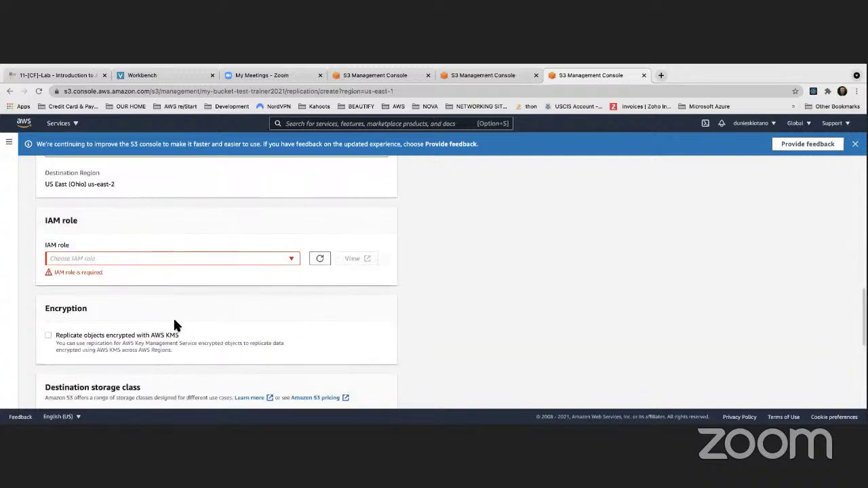
{"action": "left_click", "coordinate": [292, 261]}
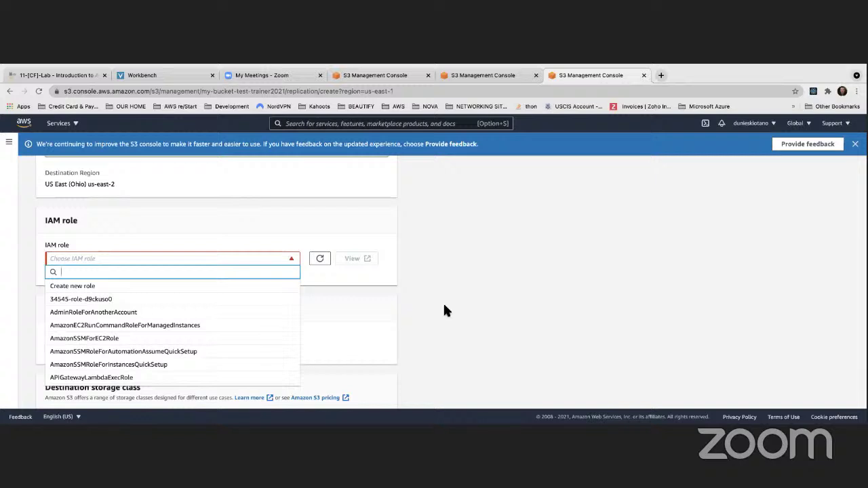
{"action": "left_click", "coordinate": [466, 308]}
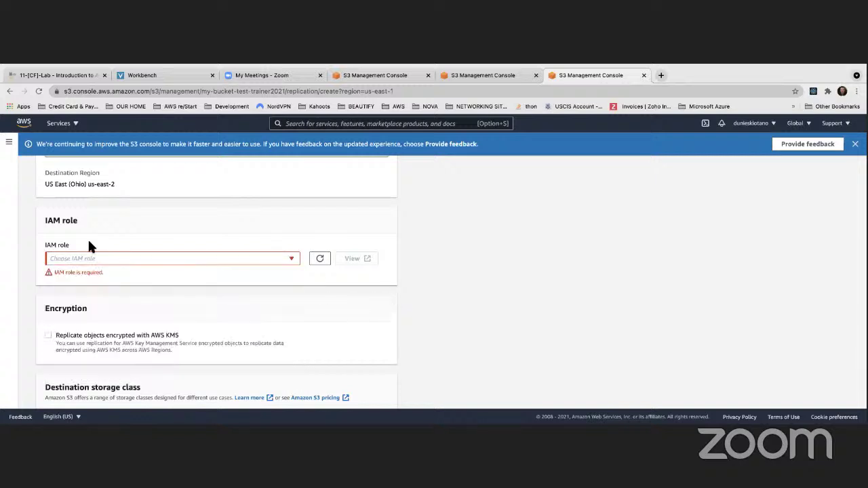
{"action": "left_click", "coordinate": [661, 78]}
{"action": "key", "text": "super+w"}
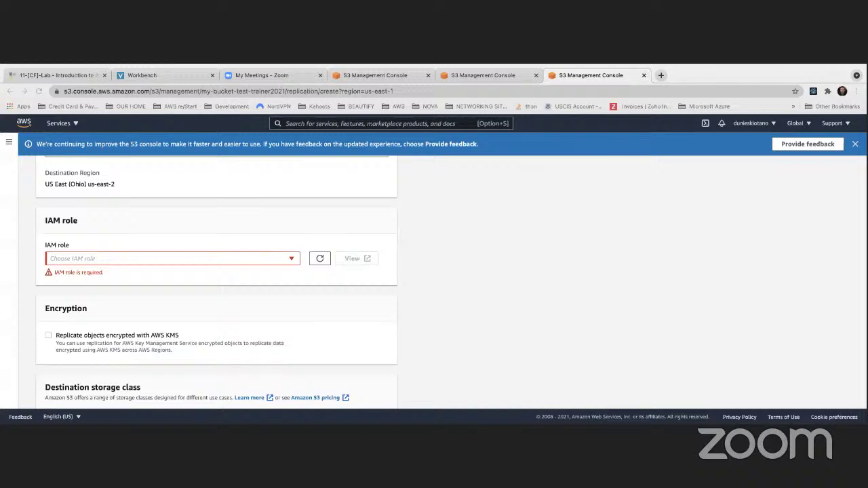
- Open the AWS Management Console in a separate browser tab and go to the IAM service there
{"action": "scroll", "coordinate": [76, 186], "scroll_direction": "up", "scroll_amount": 10}
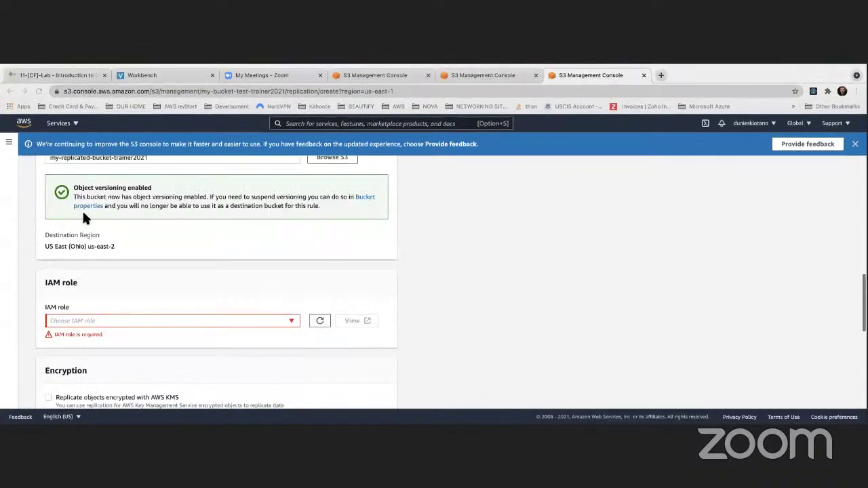
{"action": "scroll", "coordinate": [60, 183], "scroll_direction": "up", "scroll_amount": 2}
{"action": "right_click", "coordinate": [23, 122]}
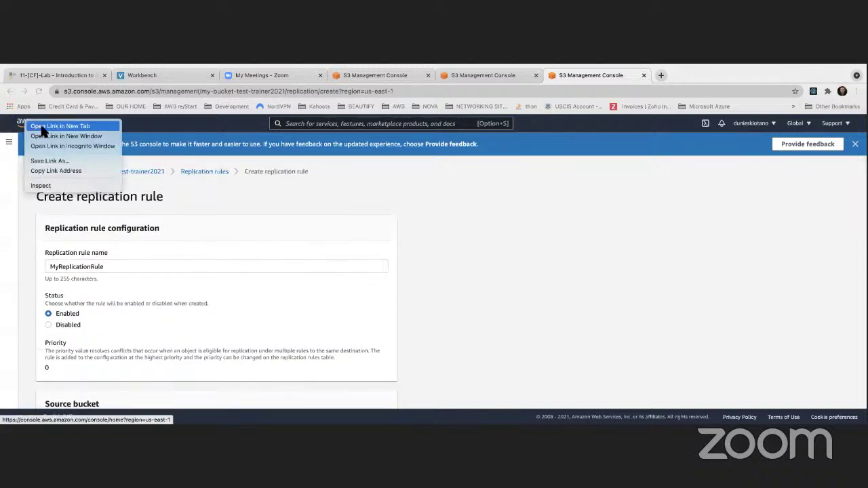
{"action": "left_click", "coordinate": [42, 129]}
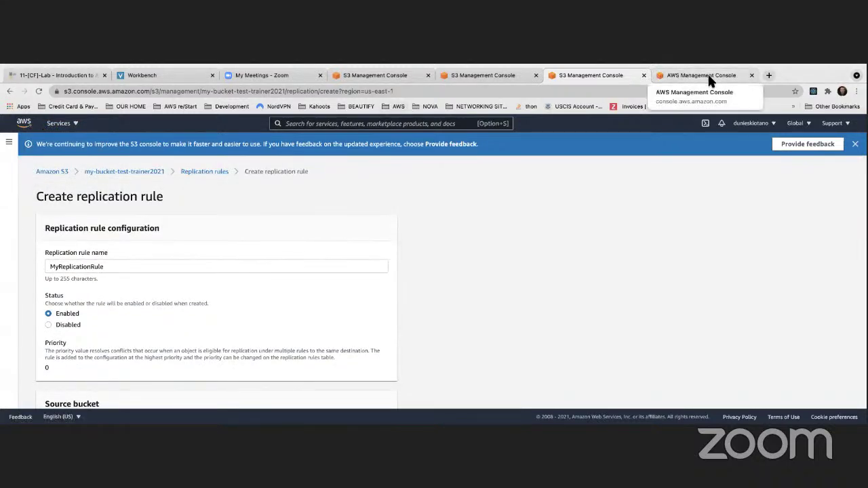
{"action": "left_click", "coordinate": [709, 80]}
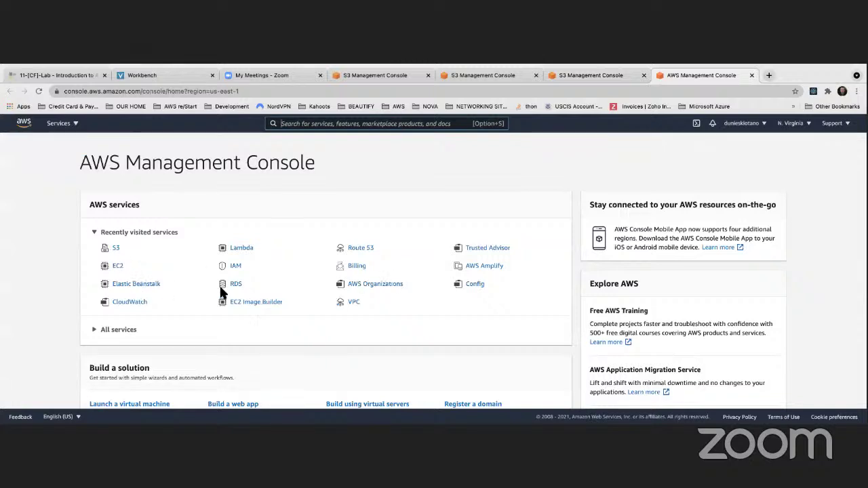
{"action": "left_click", "coordinate": [238, 269]}
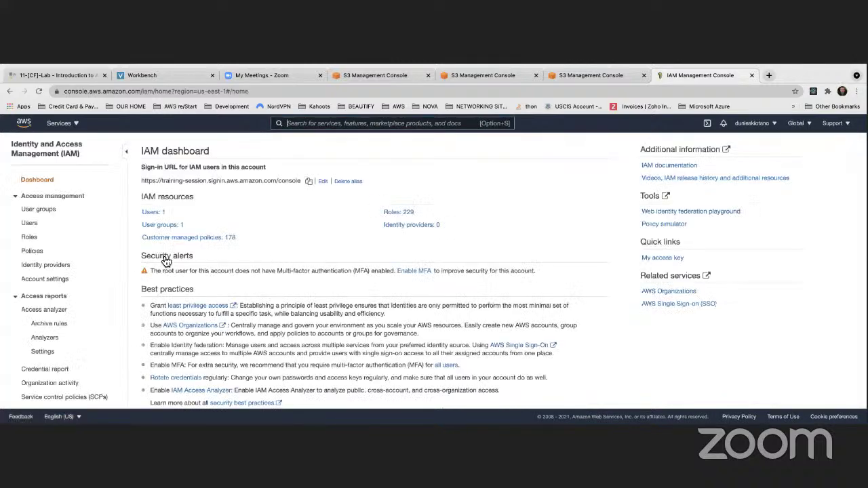
{"action": "left_click", "coordinate": [29, 238]}
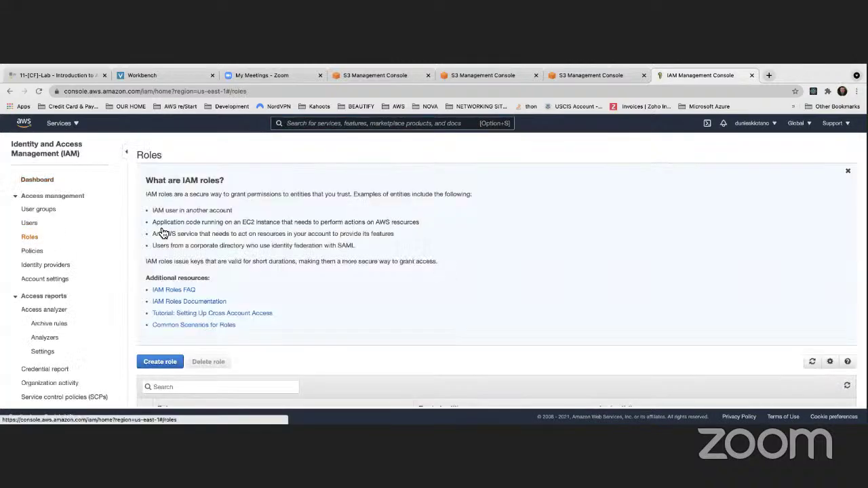
{"action": "scroll", "coordinate": [163, 261], "scroll_direction": "down", "scroll_amount": 3}
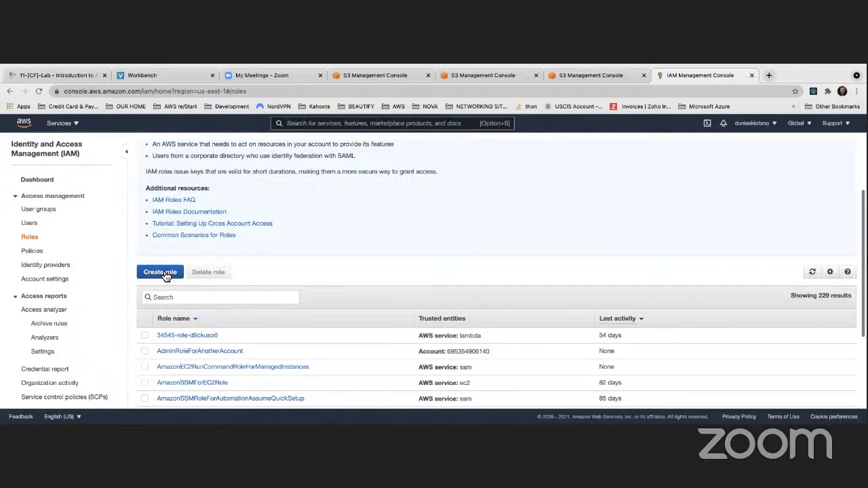
{"action": "left_click", "coordinate": [161, 273]}
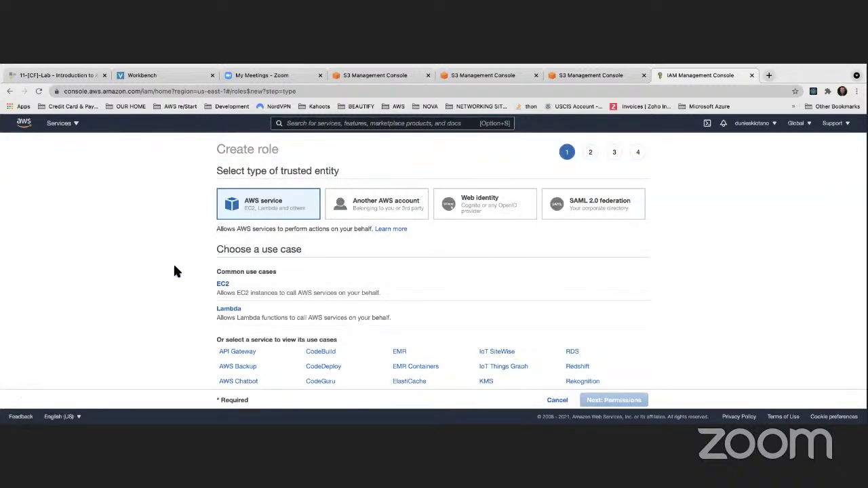
{"action": "scroll", "coordinate": [295, 281], "scroll_direction": "down", "scroll_amount": 5}
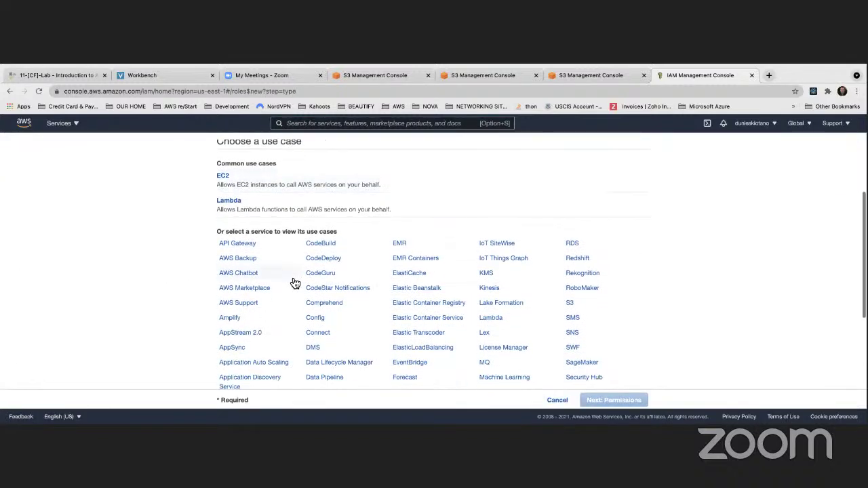
{"action": "scroll", "coordinate": [296, 283], "scroll_direction": "down", "scroll_amount": 3}
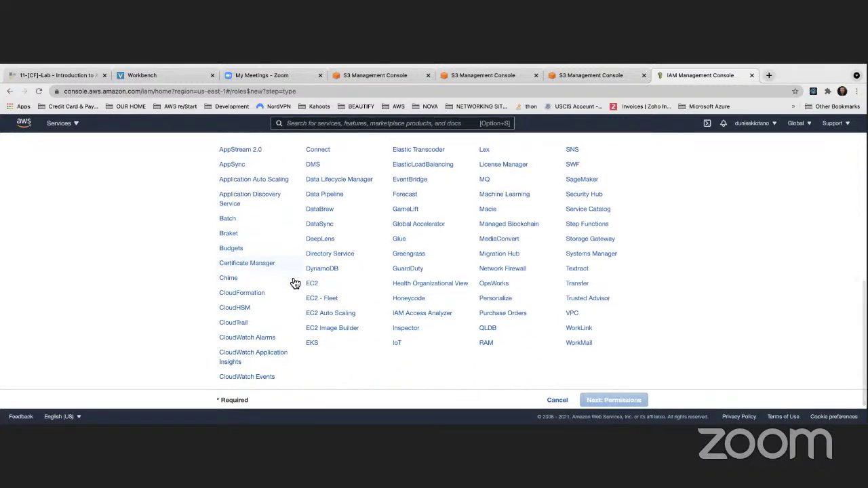
{"action": "scroll", "coordinate": [295, 282], "scroll_direction": "up", "scroll_amount": 3}
{"action": "left_click", "coordinate": [572, 219]}
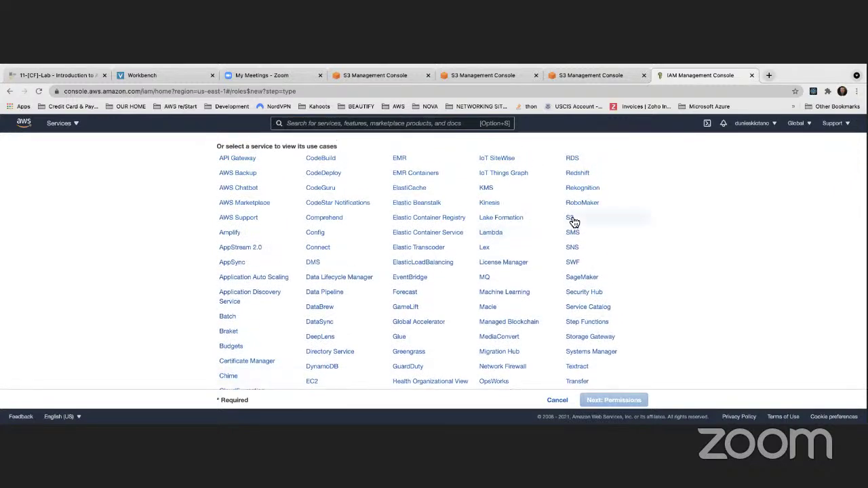
{"action": "scroll", "coordinate": [254, 235], "scroll_direction": "down", "scroll_amount": 5}
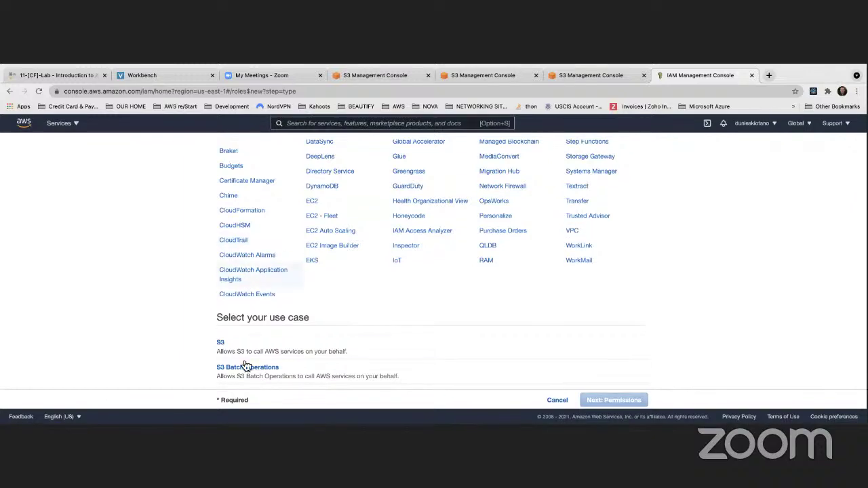
{"action": "left_click", "coordinate": [223, 349]}
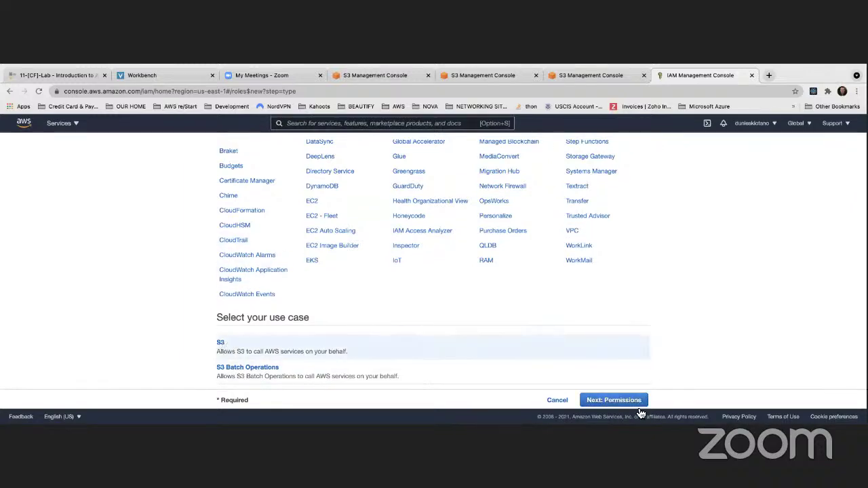
{"action": "left_click", "coordinate": [633, 403]}
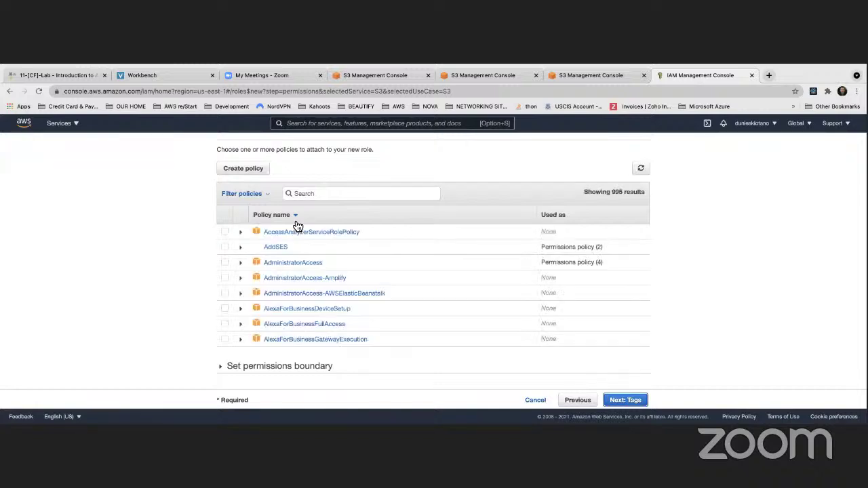
{"action": "left_click", "coordinate": [246, 172]}
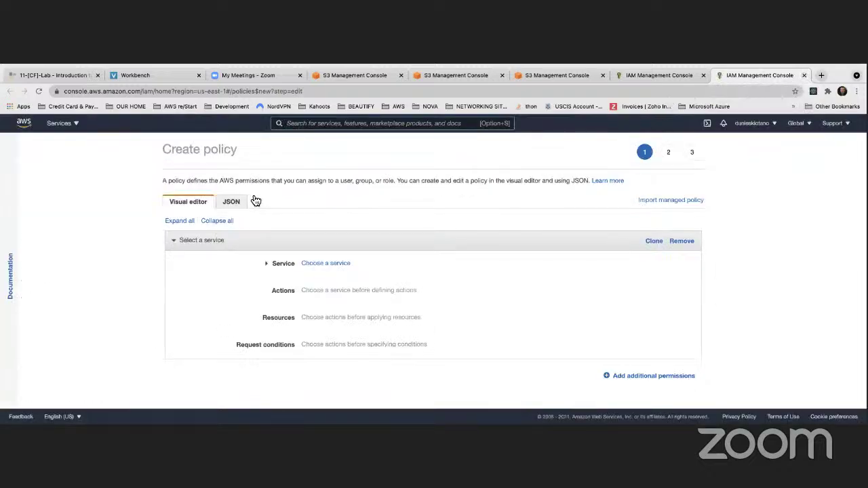
{"action": "left_click", "coordinate": [232, 203]}
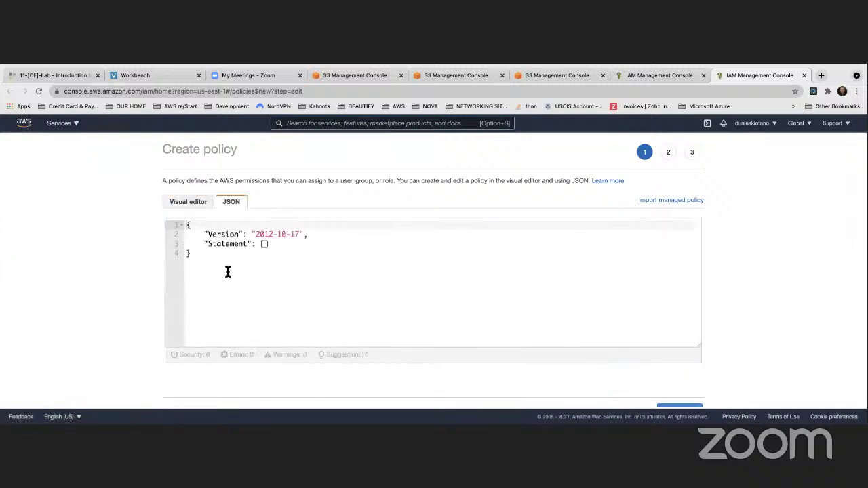
{"action": "key", "text": "super+a"}
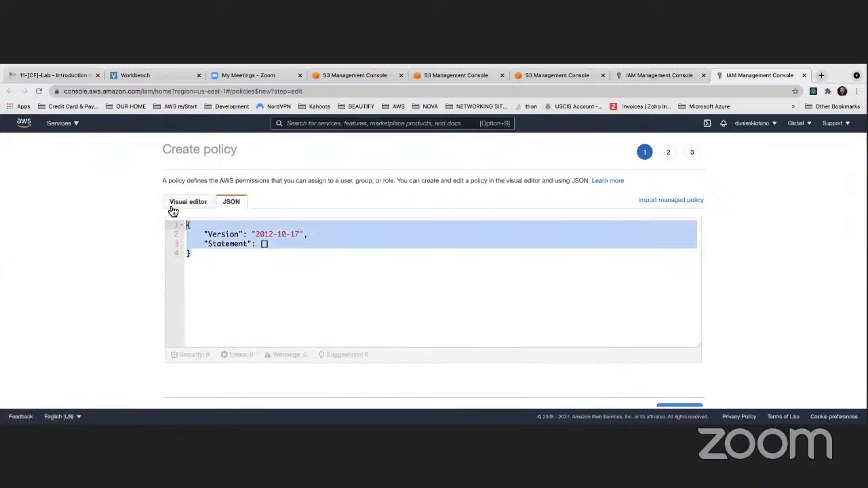
{"action": "left_click", "coordinate": [805, 75]}
{"action": "scroll", "coordinate": [230, 215], "scroll_direction": "up", "scroll_amount": 2}
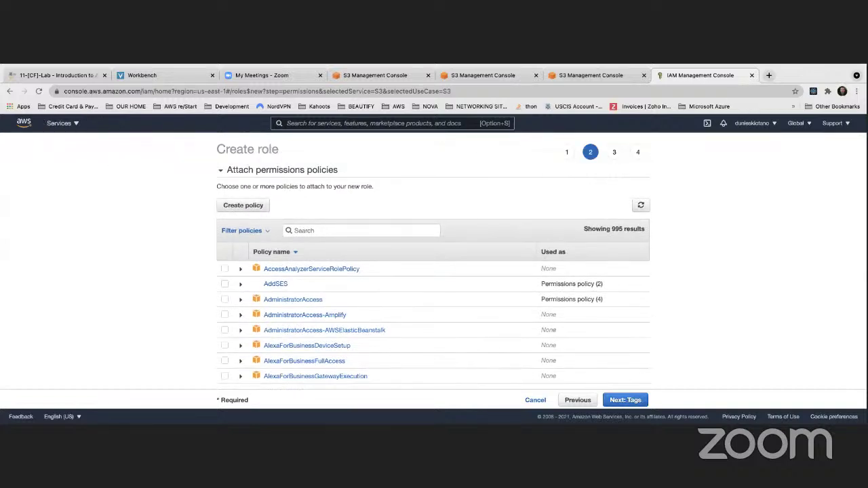
{"action": "left_click", "coordinate": [10, 91]}
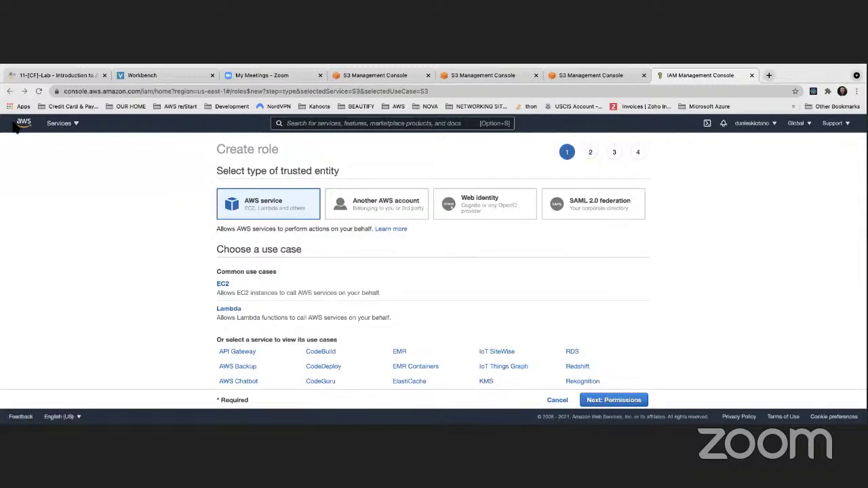
{"action": "left_click", "coordinate": [9, 91]}
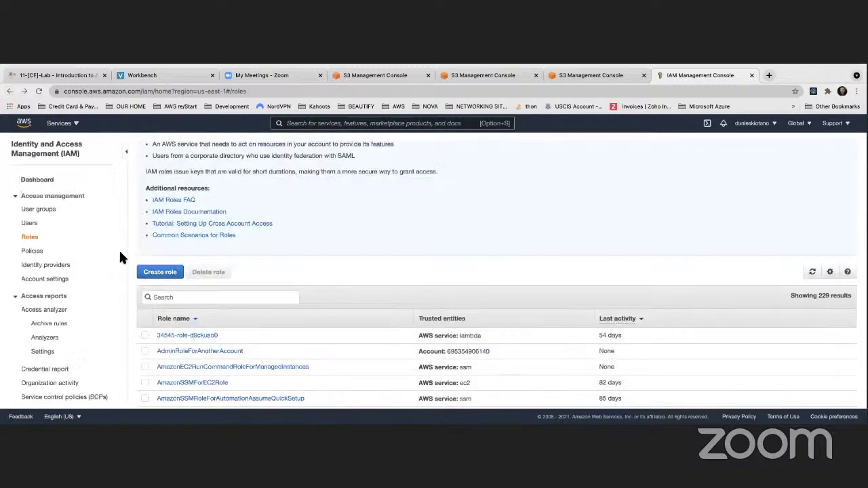
- Start creating a new IAM policy and show its JSON definition
{"action": "left_click", "coordinate": [32, 251]}
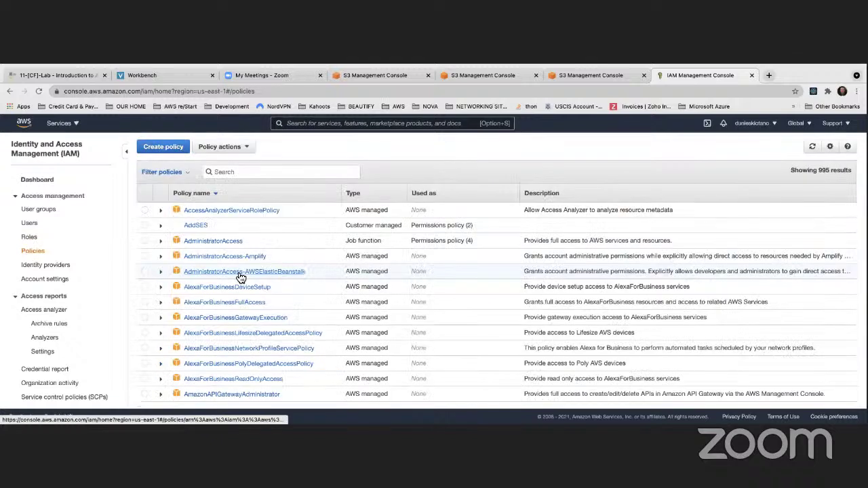
{"action": "left_click", "coordinate": [165, 152]}
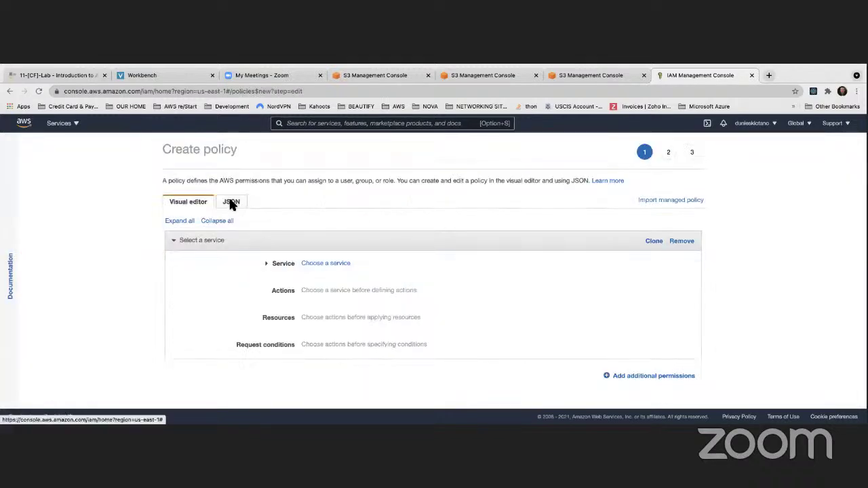
{"action": "left_click", "coordinate": [233, 204]}
- Try to define the policy as an Allow statement with service principal s3.amazonaws.com and action sts:AssumeRole, and continue to tags
{"action": "key", "text": "super+a"}
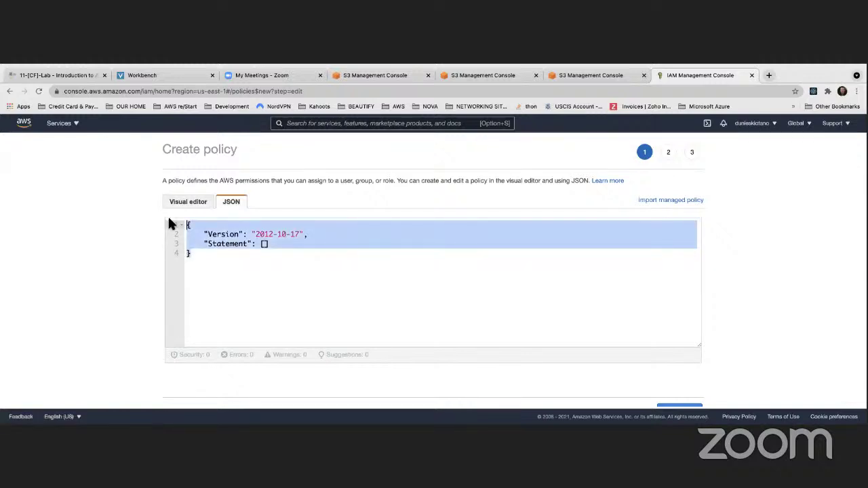
{"action": "type", "text": "{  \"Version\":\"2012-10-17\", \"Statement\":[ { \"Effect\":\"Allow\", \"Principal\":{ \"Service\":\"s3.amazonaws.com\" }, \"Action\":\"sts:AssumeRole\" } ] }"}
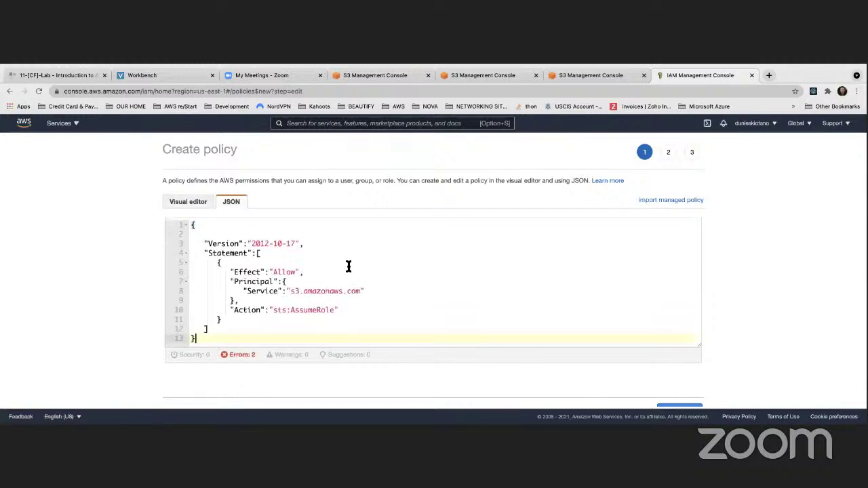
{"action": "scroll", "coordinate": [230, 278], "scroll_direction": "down", "scroll_amount": 1}
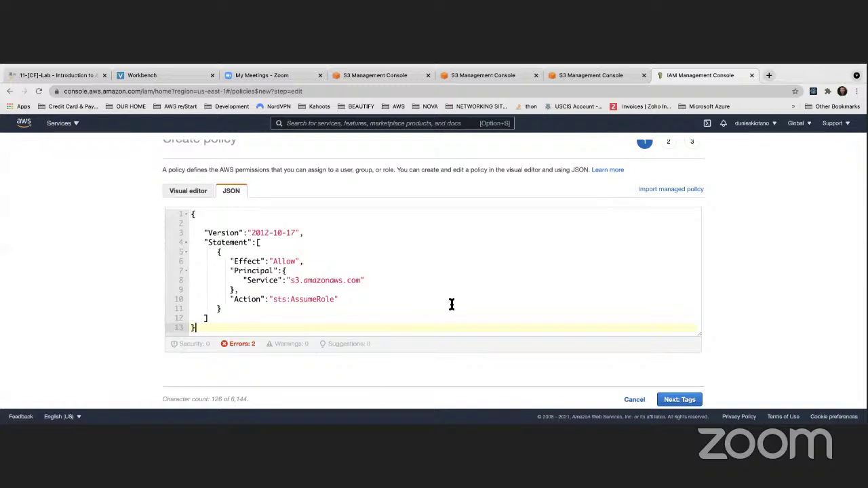
{"action": "left_click", "coordinate": [373, 288]}
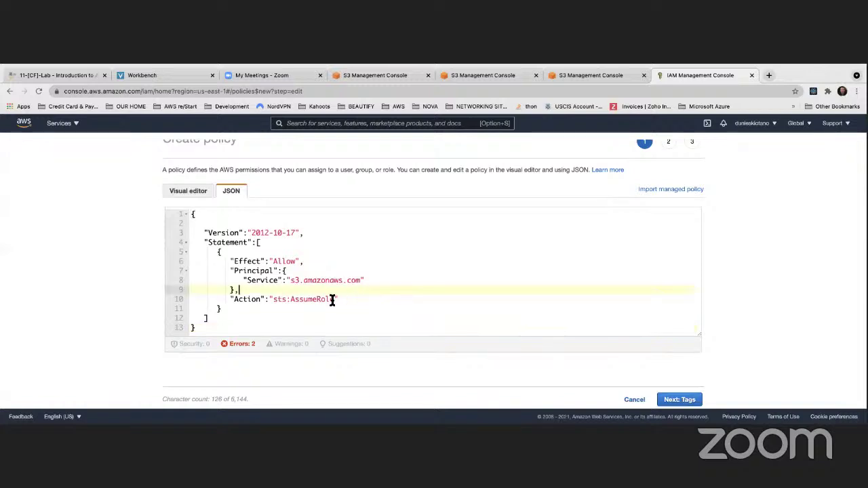
{"action": "scroll", "coordinate": [310, 302], "scroll_direction": "up", "scroll_amount": 1}
{"action": "scroll", "coordinate": [310, 302], "scroll_direction": "up", "scroll_amount": 1}
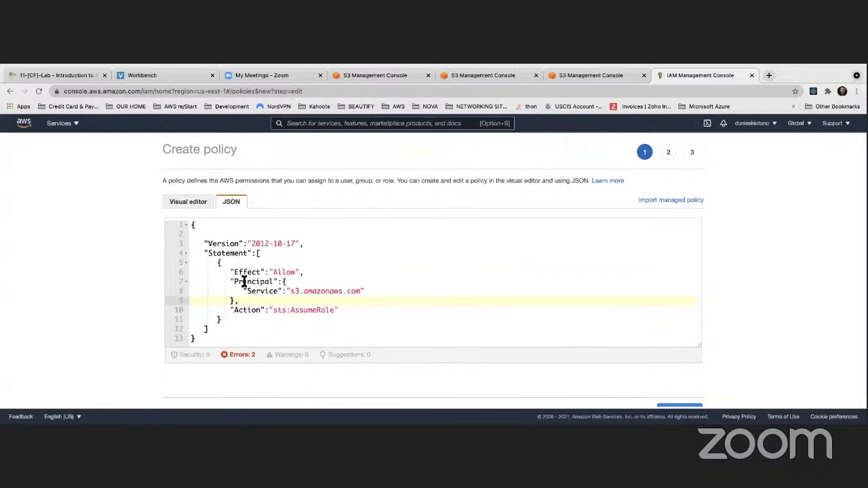
{"action": "double_click", "coordinate": [294, 291]}
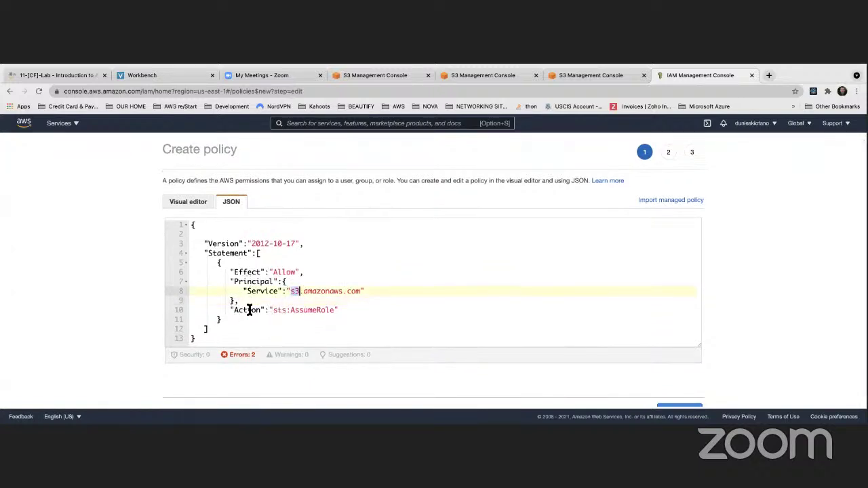
{"action": "left_click_drag", "start_coordinate": [234, 310], "coordinate": [340, 310]}
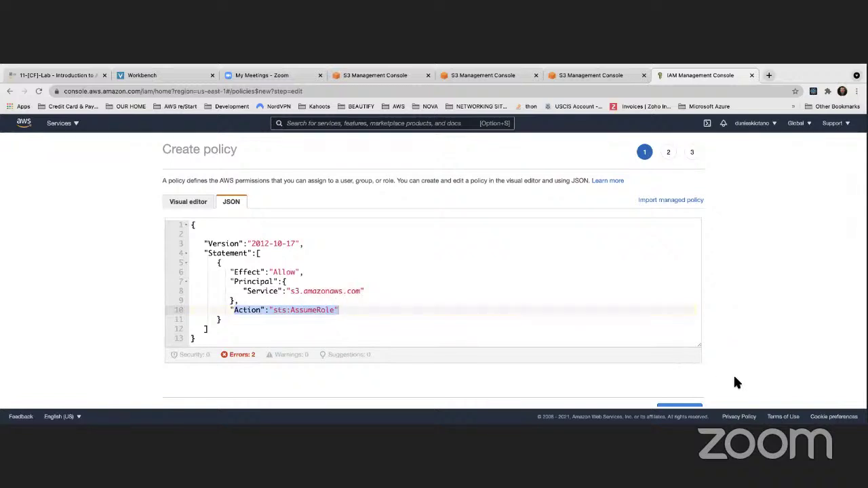
{"action": "scroll", "coordinate": [734, 382], "scroll_direction": "down", "scroll_amount": 1}
{"action": "left_click", "coordinate": [678, 399]}
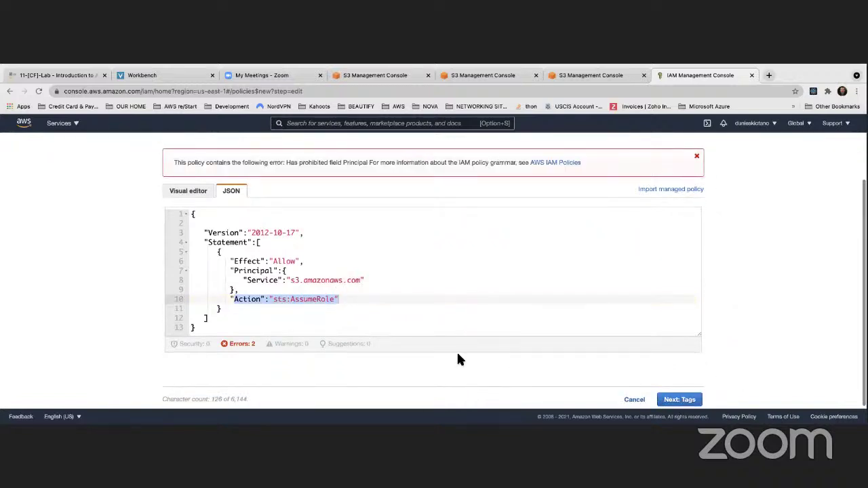
- Open the policy's error list and examine the reported errors against the JSON statement
{"action": "left_click", "coordinate": [234, 346]}
{"action": "scroll", "coordinate": [244, 333], "scroll_direction": "down", "scroll_amount": 3}
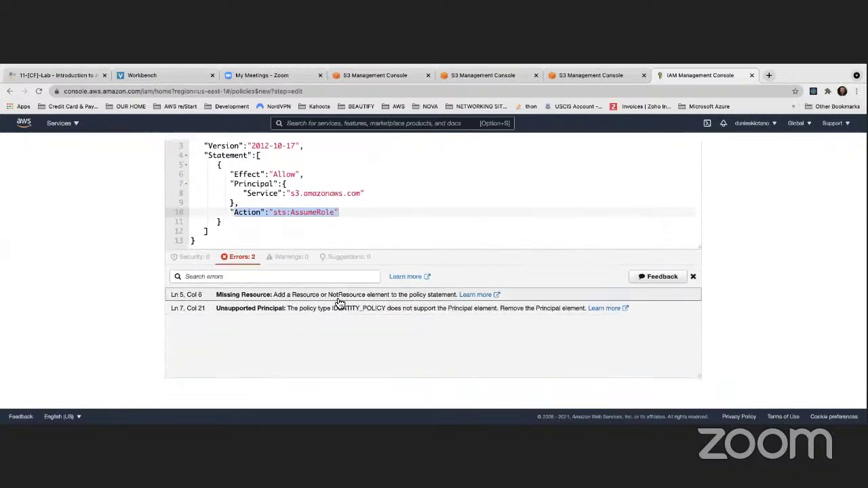
{"action": "scroll", "coordinate": [370, 306], "scroll_direction": "up", "scroll_amount": 2}
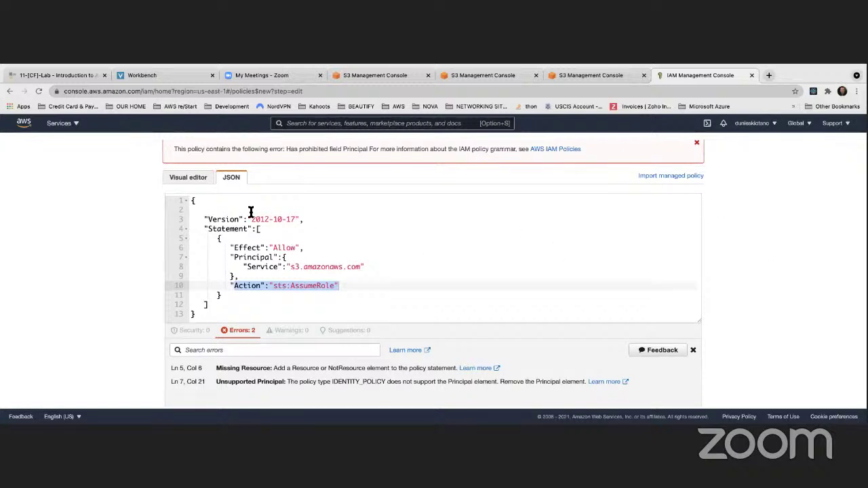
{"action": "scroll", "coordinate": [251, 211], "scroll_direction": "down", "scroll_amount": 1}
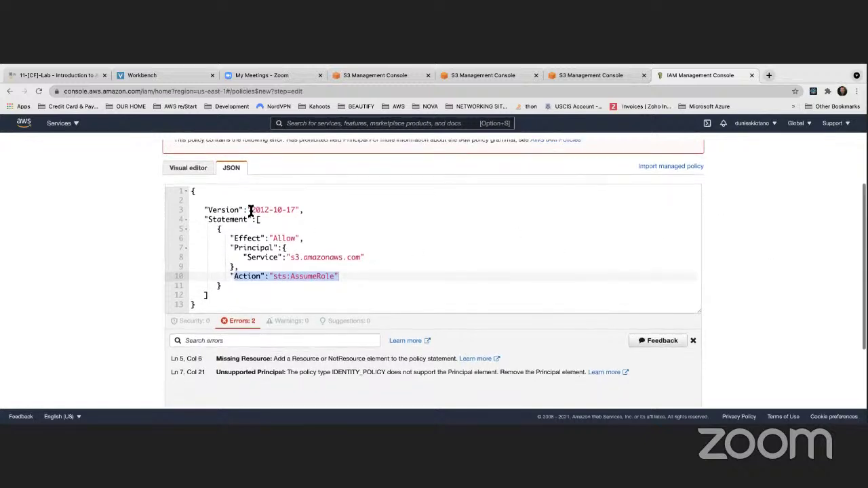
{"action": "scroll", "coordinate": [251, 211], "scroll_direction": "up", "scroll_amount": 3}
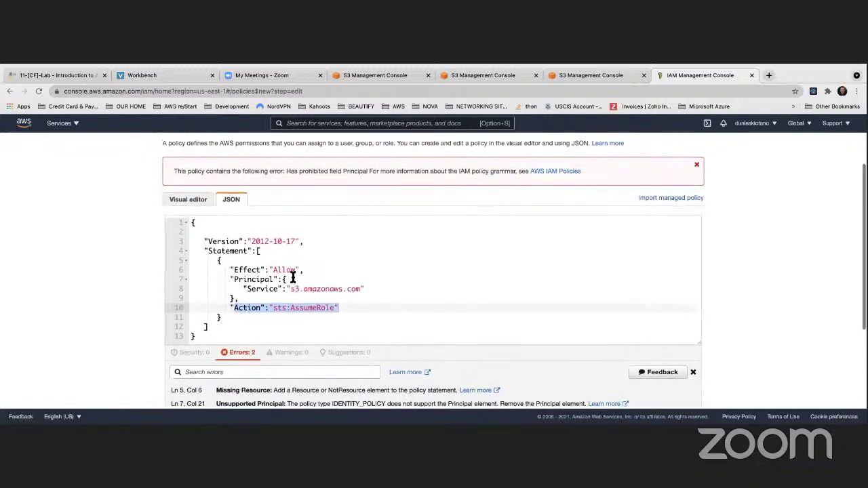
{"action": "scroll", "coordinate": [296, 274], "scroll_direction": "up", "scroll_amount": 1}
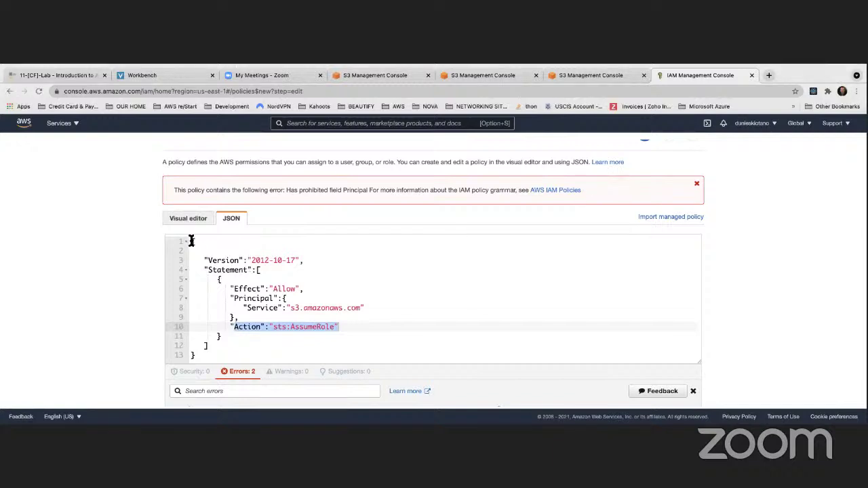
- Replace the entire policy JSON with the replication permissions: configuration, list and version reads on SourceBucket, and ReplicateObject, ReplicateDelete and ReplicateTags on DestinationBucket/*
{"action": "left_click_drag", "start_coordinate": [191, 241], "coordinate": [196, 405]}
{"action": "key", "text": "BackSpace"}
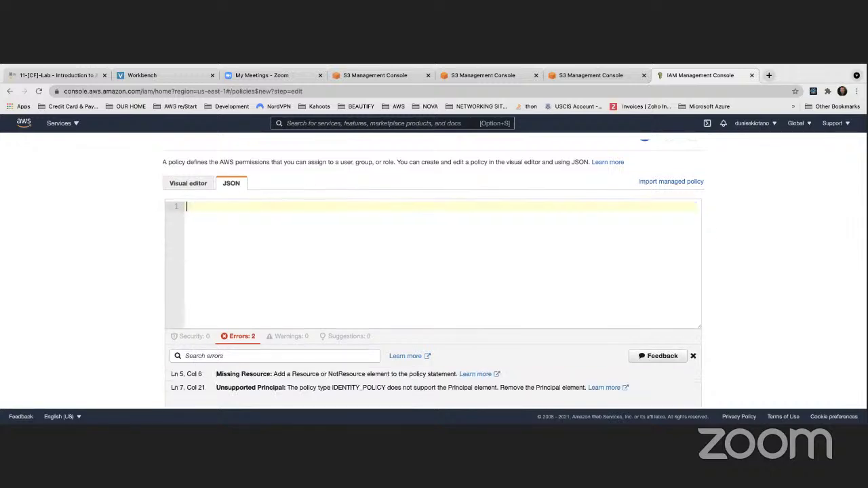
{"action": "key", "text": "super+v"}
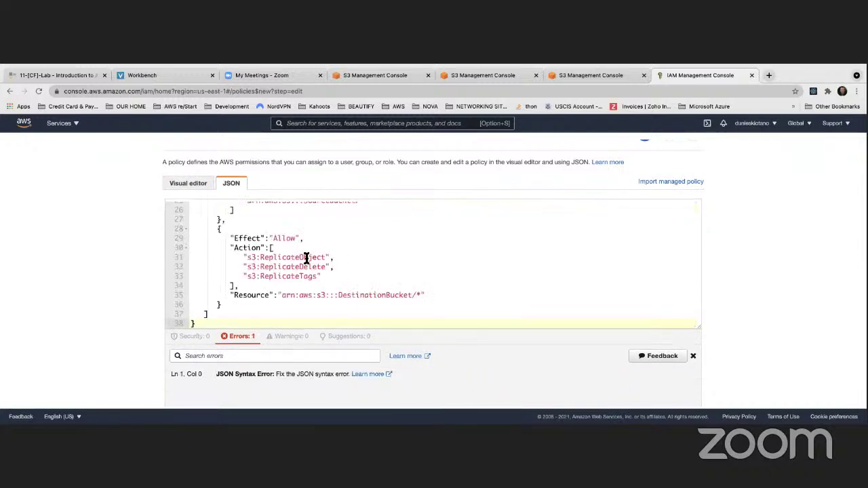
{"action": "scroll", "coordinate": [291, 256], "scroll_direction": "up", "scroll_amount": 3}
{"action": "scroll", "coordinate": [291, 256], "scroll_direction": "up", "scroll_amount": 5}
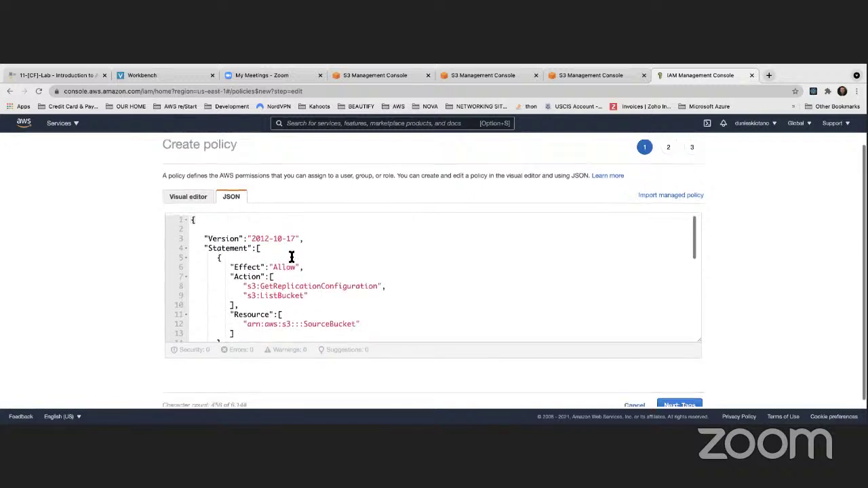
{"action": "scroll", "coordinate": [291, 256], "scroll_direction": "down", "scroll_amount": 2}
{"action": "scroll", "coordinate": [291, 257], "scroll_direction": "down", "scroll_amount": 2}
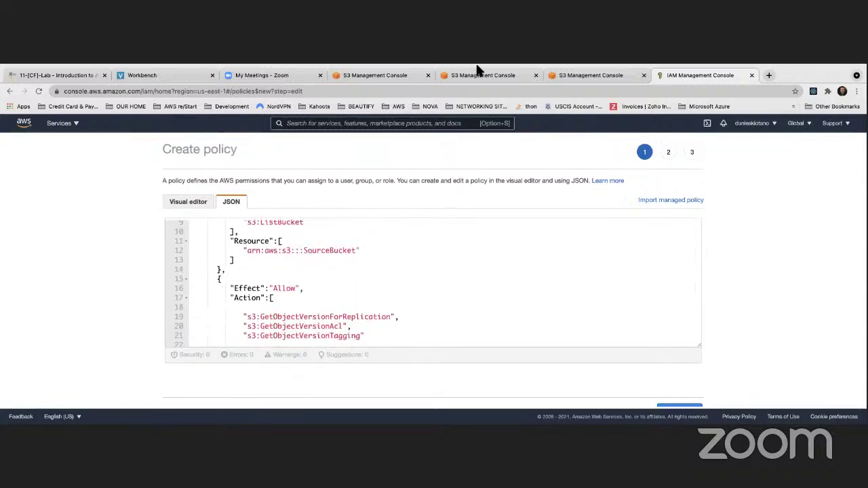
- Open the S3 bucket list, reload it, and copy the source bucket name my-bucket-test-trainer2021
{"action": "left_click", "coordinate": [568, 77]}
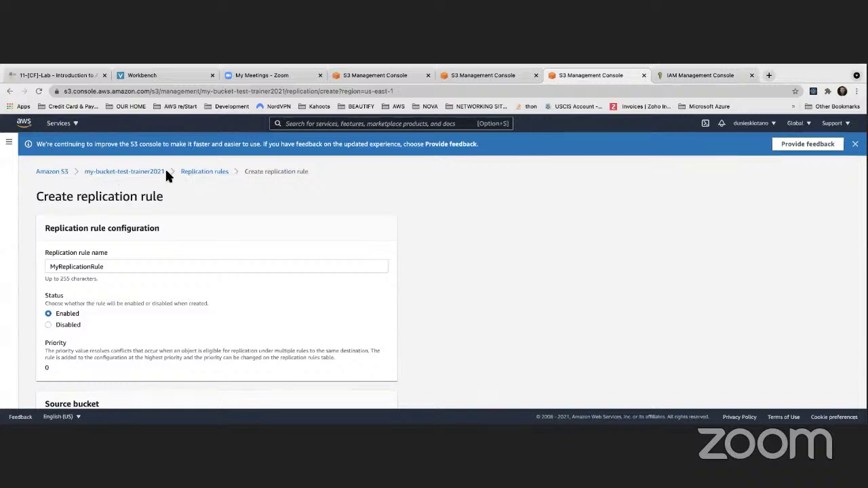
{"action": "left_click", "coordinate": [461, 75]}
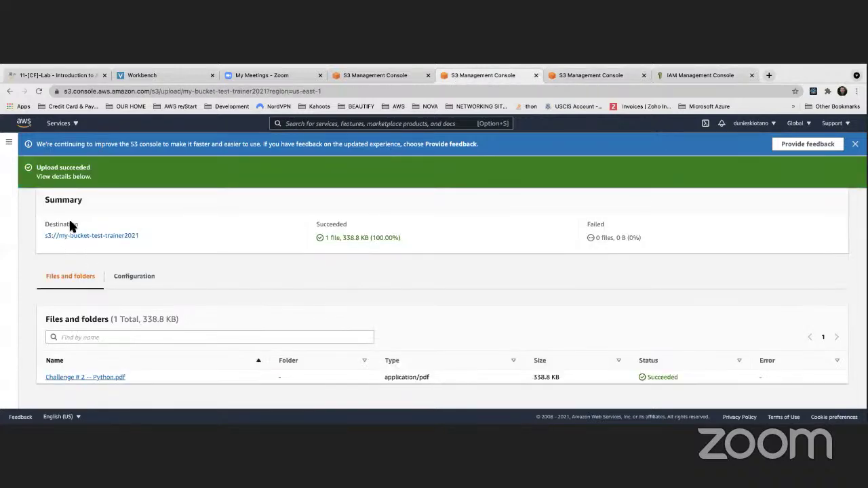
{"action": "left_click", "coordinate": [9, 142]}
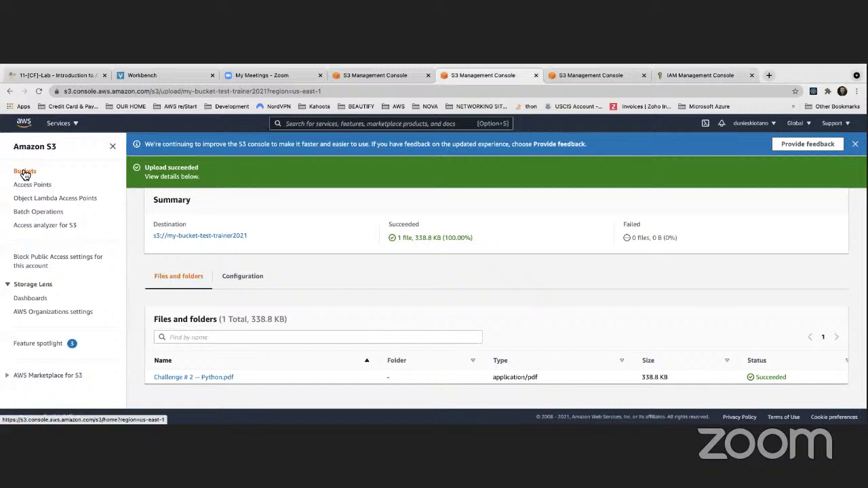
{"action": "left_click", "coordinate": [25, 171]}
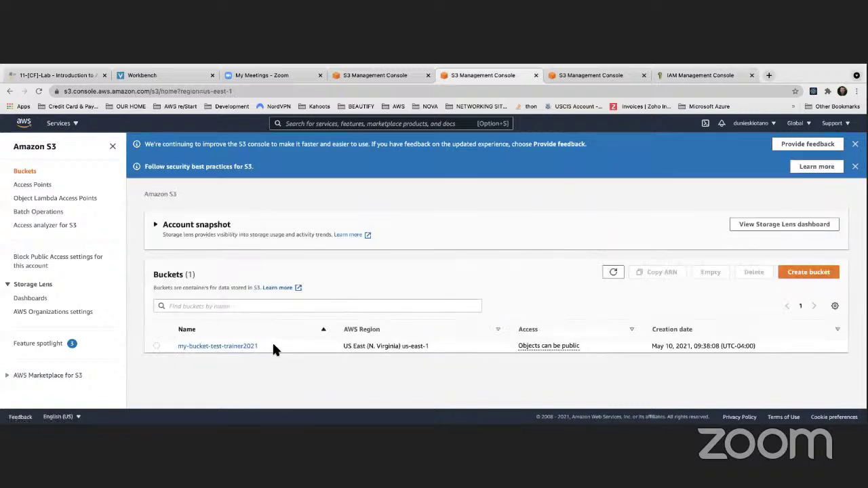
{"action": "left_click", "coordinate": [37, 91]}
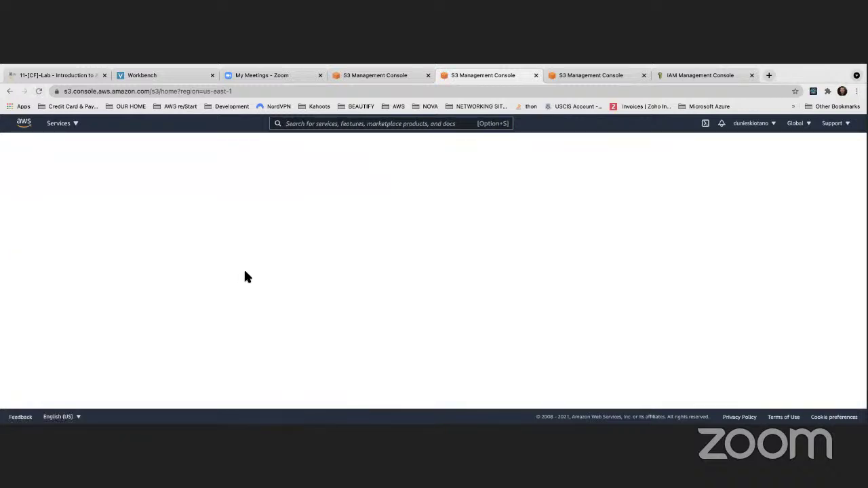
{"action": "left_click", "coordinate": [65, 129]}
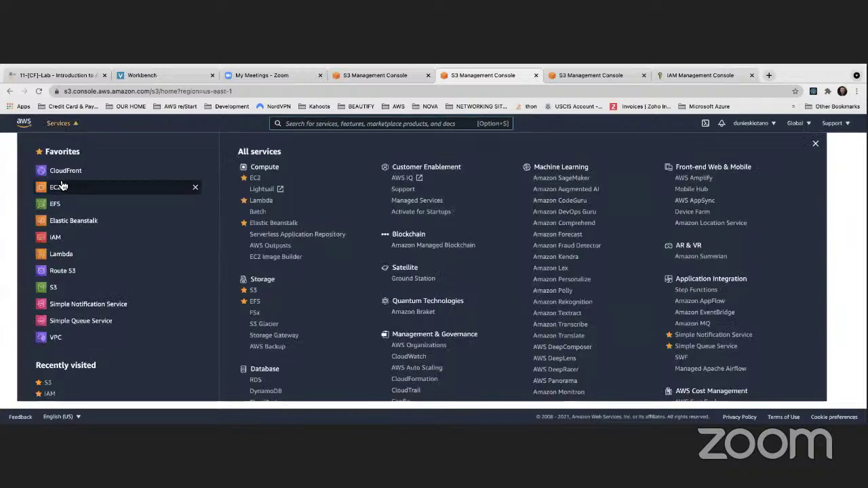
{"action": "left_click", "coordinate": [111, 253]}
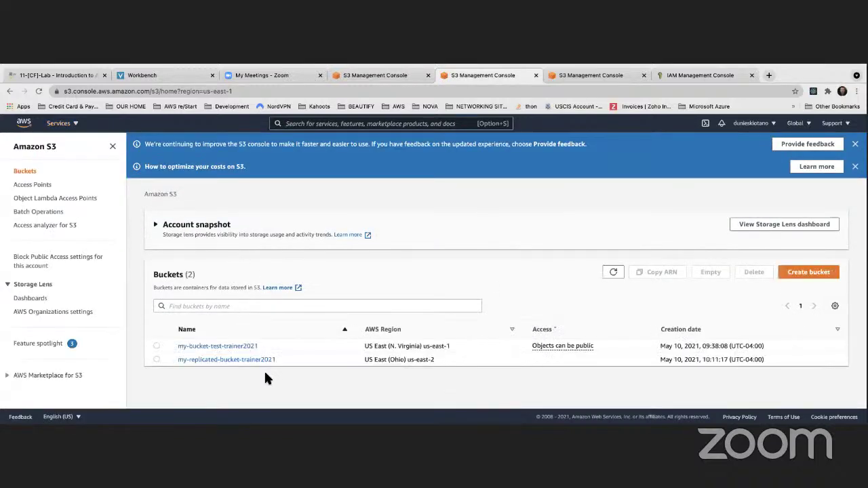
{"action": "left_click_drag", "start_coordinate": [259, 346], "coordinate": [180, 347]}
{"action": "key", "text": "ctrl+c"}
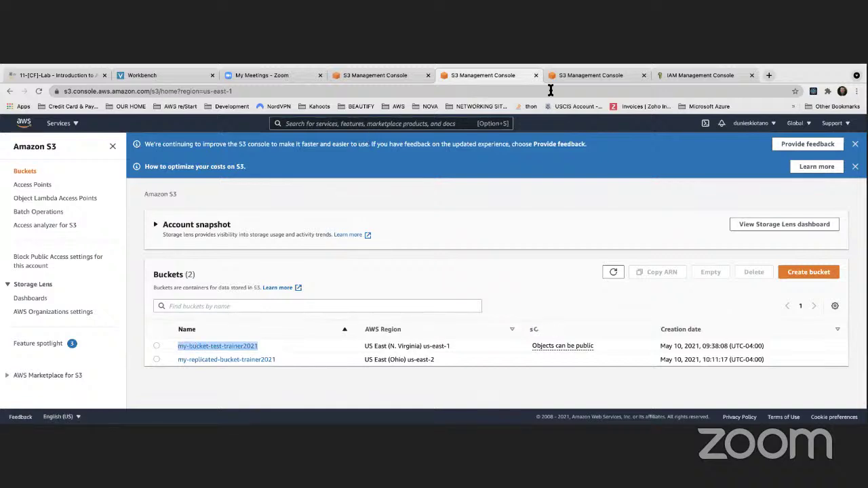
- In the IAM policy JSON, replace SourceBucket in the first statement's resource ARN with my-bucket-test-trainer2021/*
{"action": "left_click", "coordinate": [694, 75]}
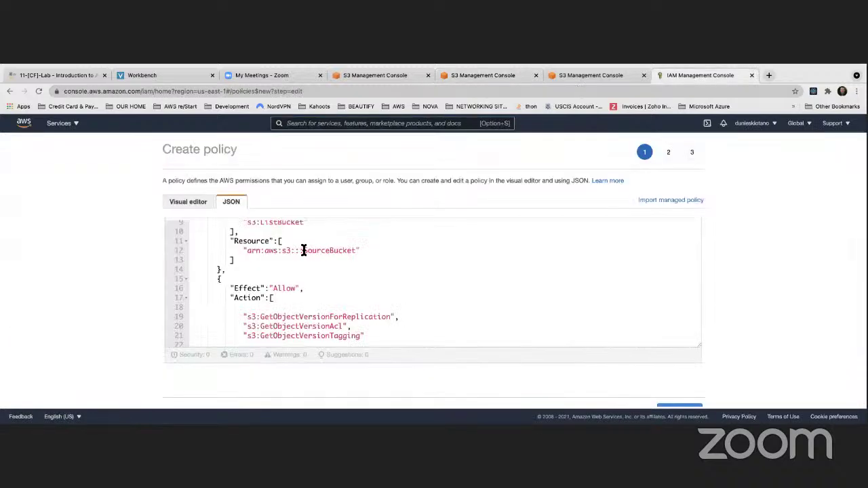
{"action": "left_click_drag", "start_coordinate": [304, 251], "coordinate": [355, 250]}
{"action": "key", "text": "ctrl+v"}
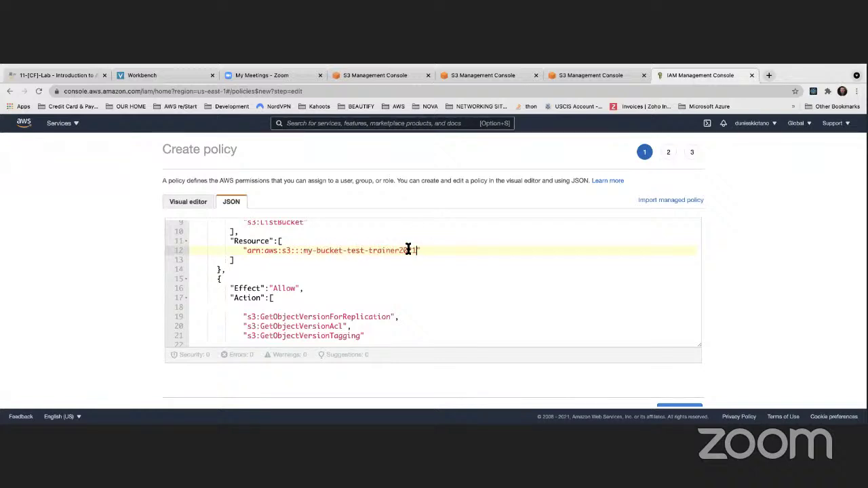
{"action": "type", "text": "/*"}
{"action": "left_click", "coordinate": [465, 242]}
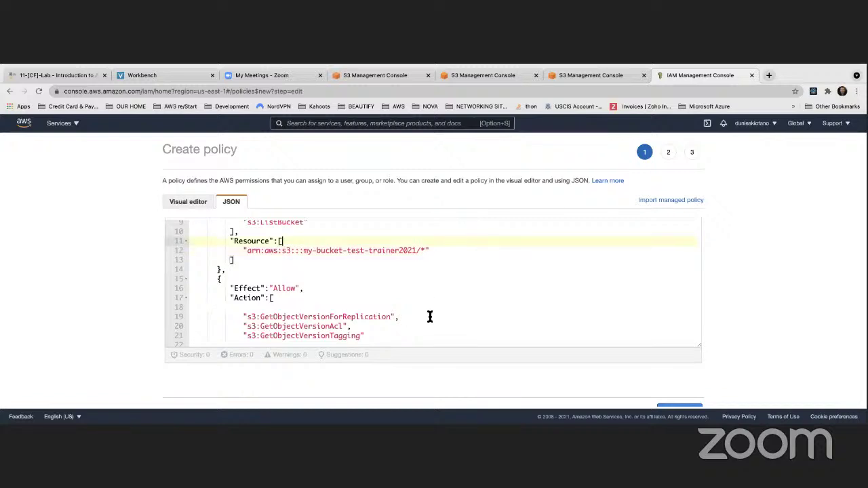
{"action": "left_click", "coordinate": [421, 251]}
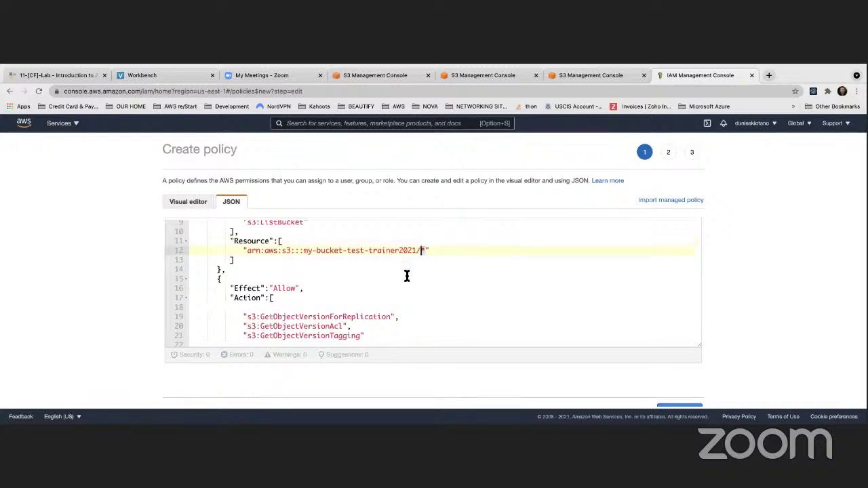
- Replace SourceBucket in the second statement's resource ARN with my-bucket-test-trainer2021, keeping the /* suffix
{"action": "scroll", "coordinate": [401, 276], "scroll_direction": "down", "scroll_amount": 4}
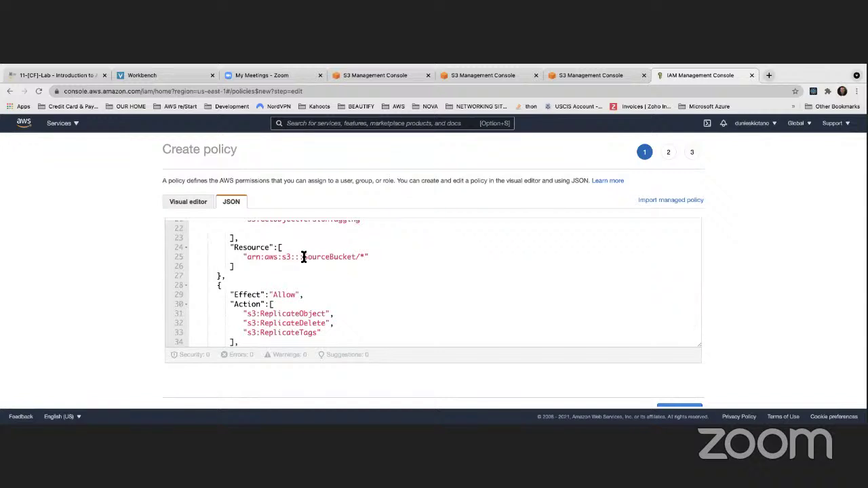
{"action": "left_click_drag", "start_coordinate": [304, 257], "coordinate": [355, 258]}
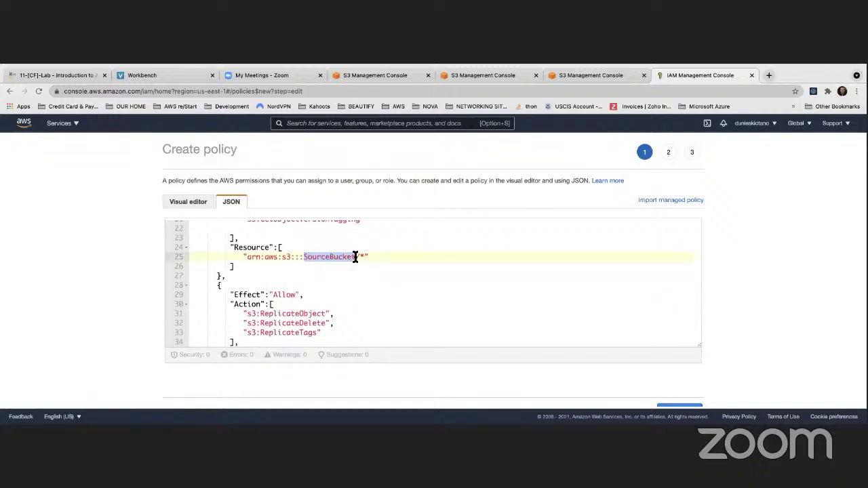
{"action": "key", "text": "super+v"}
- Copy my-replicated-bucket-trainer2021 from the S3 bucket list and substitute it for DestinationBucket in the policy's last resource ARN
{"action": "scroll", "coordinate": [473, 285], "scroll_direction": "down", "scroll_amount": 4}
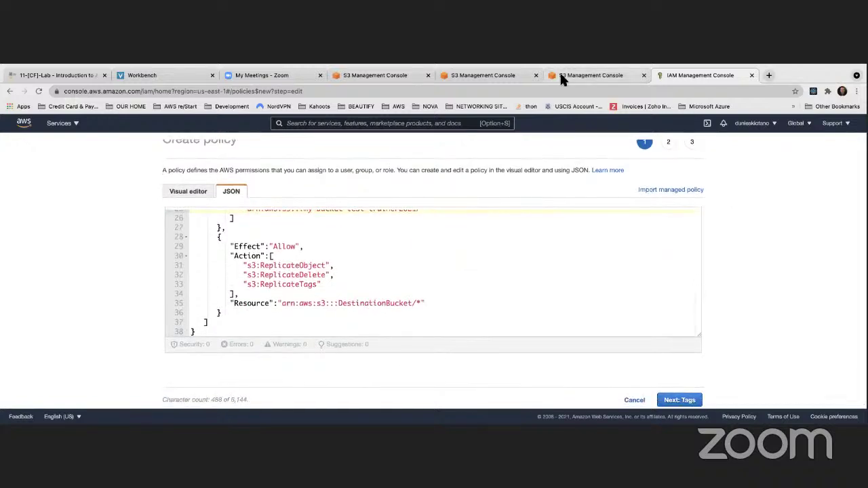
{"action": "left_click", "coordinate": [388, 71]}
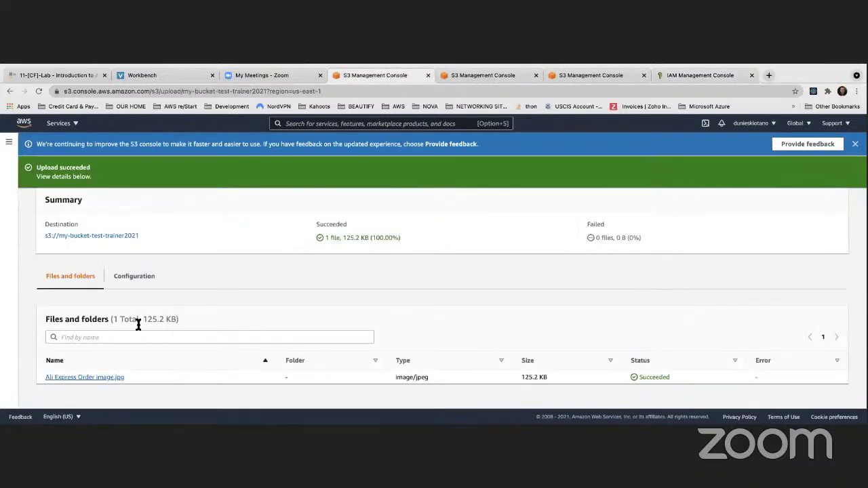
{"action": "left_click", "coordinate": [466, 75]}
{"action": "mouse_move", "coordinate": [178, 346]}
{"action": "left_mouse_down"}
{"action": "mouse_move", "coordinate": [267, 352]}
{"action": "mouse_move", "coordinate": [178, 362]}
{"action": "left_mouse_up"}
{"action": "key", "text": "super+c"}
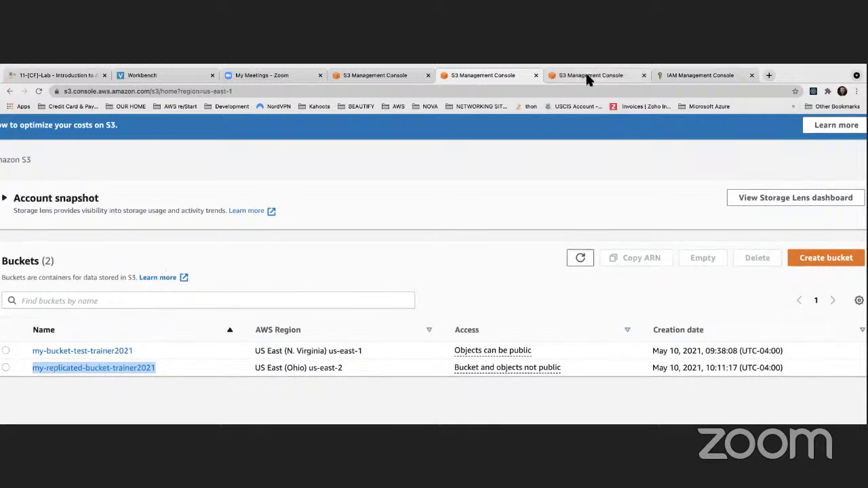
{"action": "left_click", "coordinate": [585, 74]}
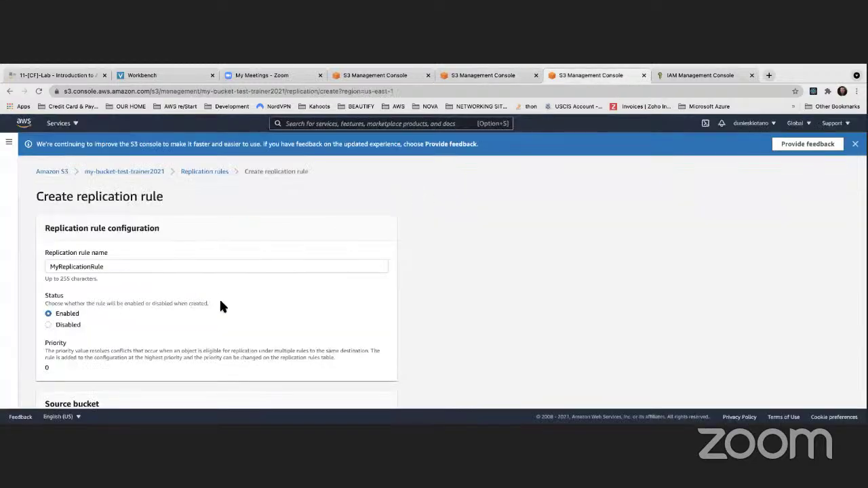
{"action": "left_click", "coordinate": [678, 73]}
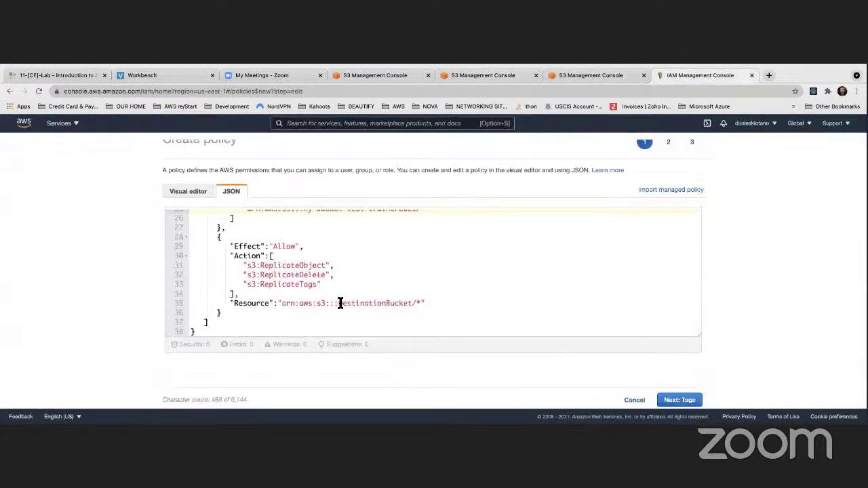
{"action": "left_click_drag", "start_coordinate": [338, 304], "coordinate": [407, 304]}
{"action": "key", "text": "super+v"}
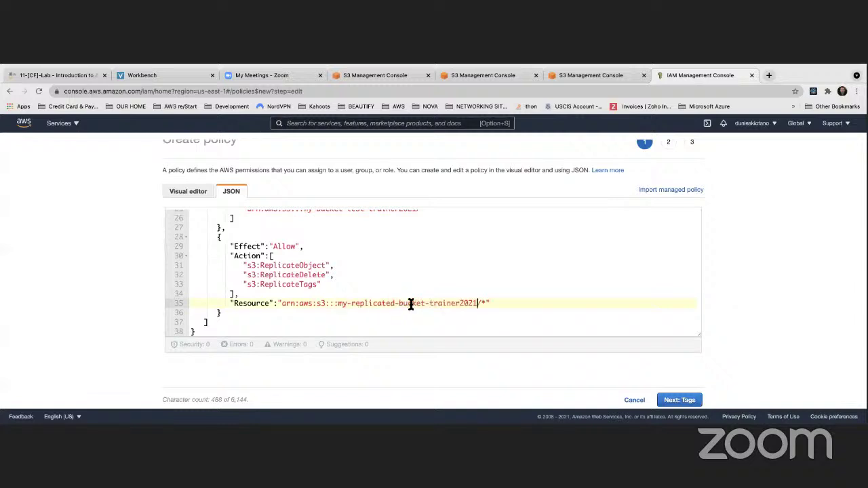
- Remove the trailing /* from the first statement's bucket ARN, check the remaining resource ARNs, and continue to the tags
{"action": "scroll", "coordinate": [372, 294], "scroll_direction": "up", "scroll_amount": 5}
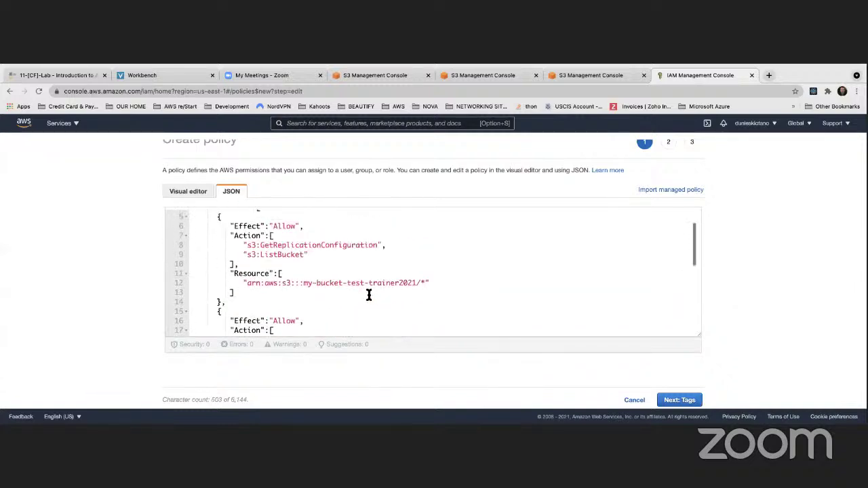
{"action": "scroll", "coordinate": [369, 294], "scroll_direction": "up", "scroll_amount": 2}
{"action": "scroll", "coordinate": [380, 289], "scroll_direction": "down", "scroll_amount": 4}
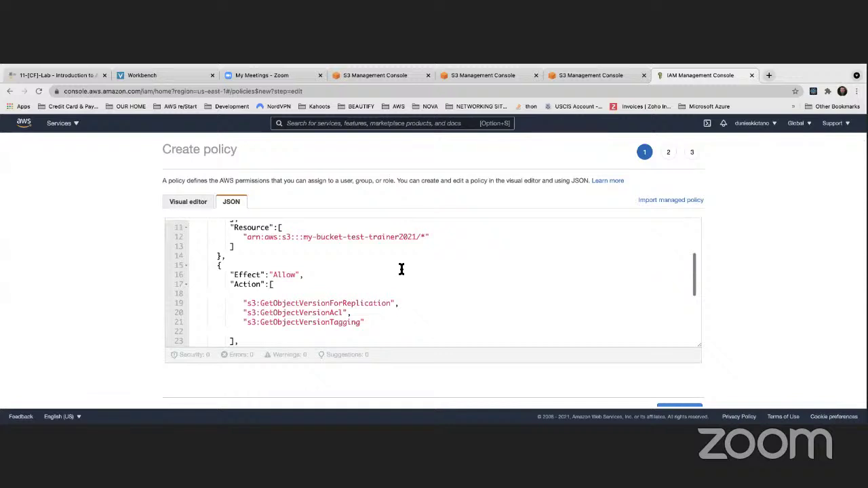
{"action": "scroll", "coordinate": [402, 270], "scroll_direction": "up", "scroll_amount": 2}
{"action": "left_click", "coordinate": [424, 270]}
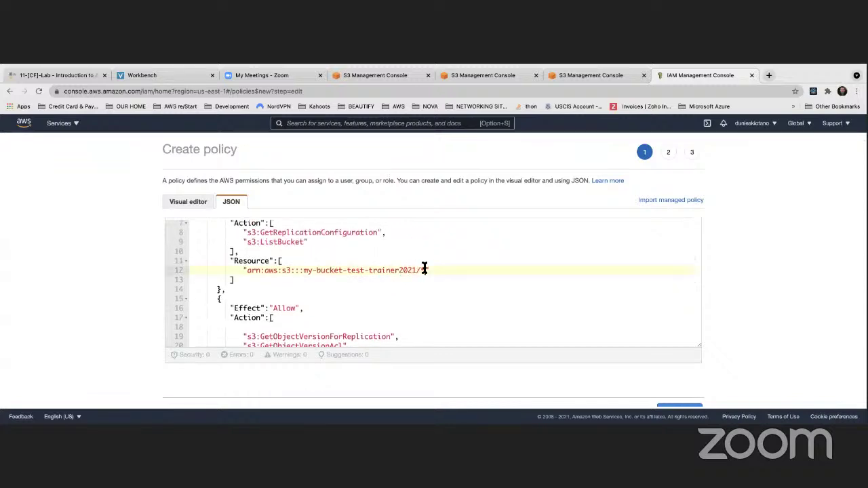
{"action": "scroll", "coordinate": [291, 317], "scroll_direction": "down", "scroll_amount": 4}
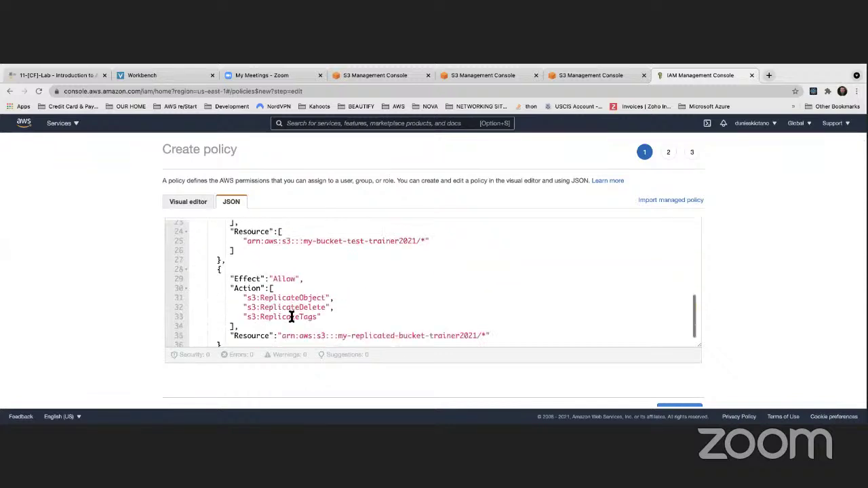
{"action": "scroll", "coordinate": [246, 301], "scroll_direction": "up", "scroll_amount": 5}
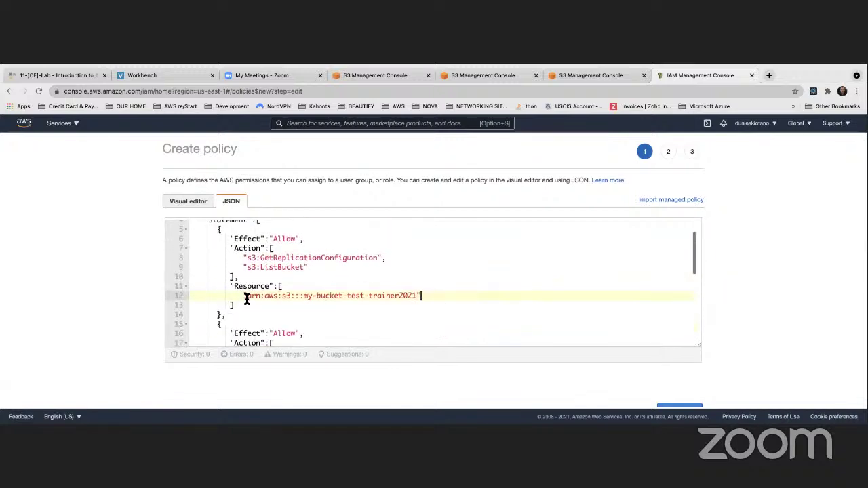
{"action": "scroll", "coordinate": [247, 300], "scroll_direction": "down", "scroll_amount": 6}
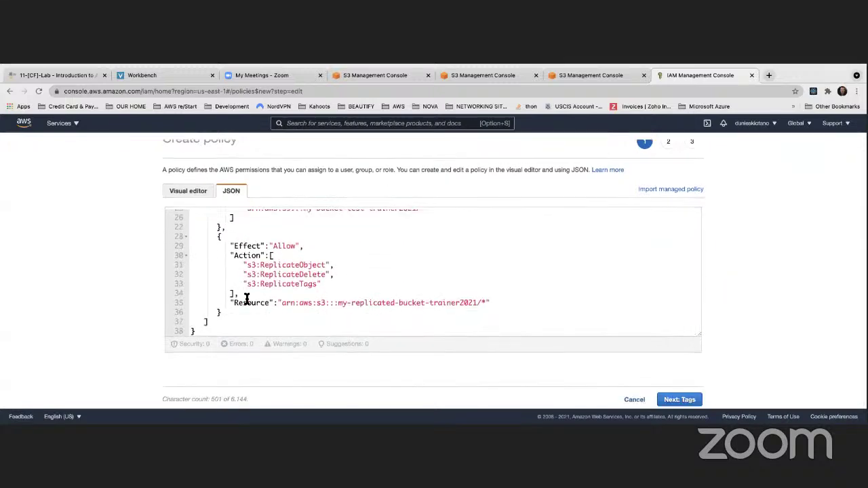
{"action": "left_click", "coordinate": [680, 400]}
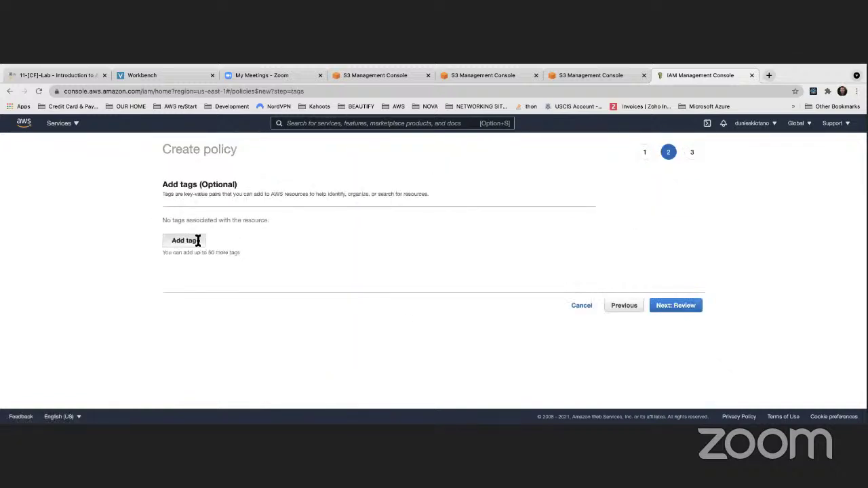
- Add a policy tag with key Name and value S3 Cross-Region Replication Policy, and continue to the review
{"action": "left_click", "coordinate": [197, 241]}
{"action": "type", "text": "Namw"}
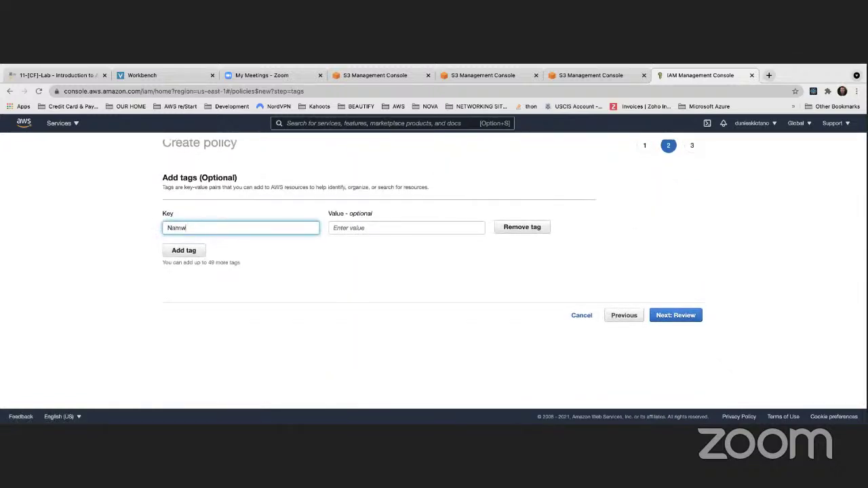
{"action": "key", "text": "BackSpace"}
{"action": "type", "text": "e"}
{"action": "key", "text": "Tab"}
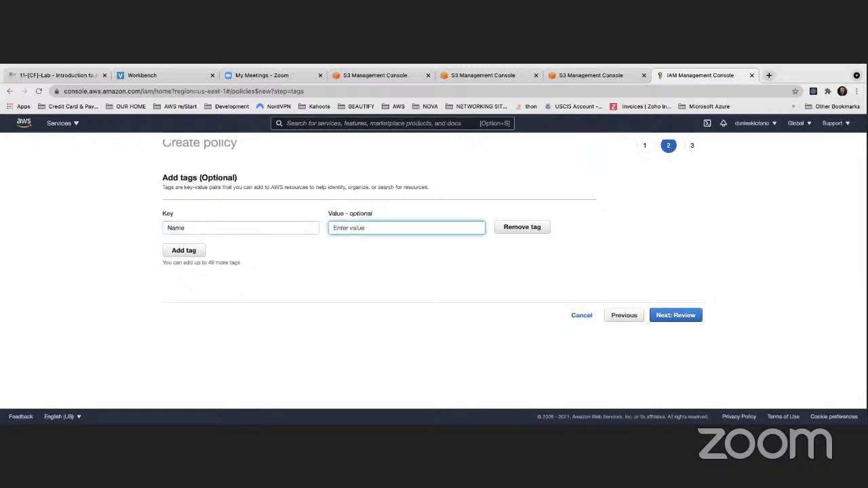
{"action": "type", "text": "S3 Polic"}
{"action": "key", "text": "BackSpace"}
{"action": "key", "text": "BackSpace"}
{"action": "key", "text": "BackSpace"}
{"action": "key", "text": "BackSpace"}
{"action": "key", "text": "BackSpace"}
{"action": "type", "text": "Co"}
{"action": "type", "text": "oss-"}
{"action": "type", "text": "Region R"}
{"action": "type", "text": "eplication "}
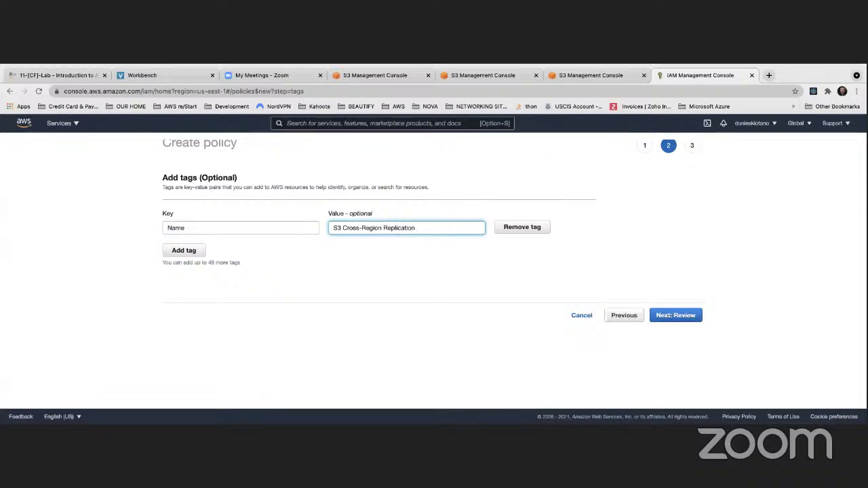
{"action": "type", "text": "Policy"}
{"action": "key", "text": "super+Tab"}
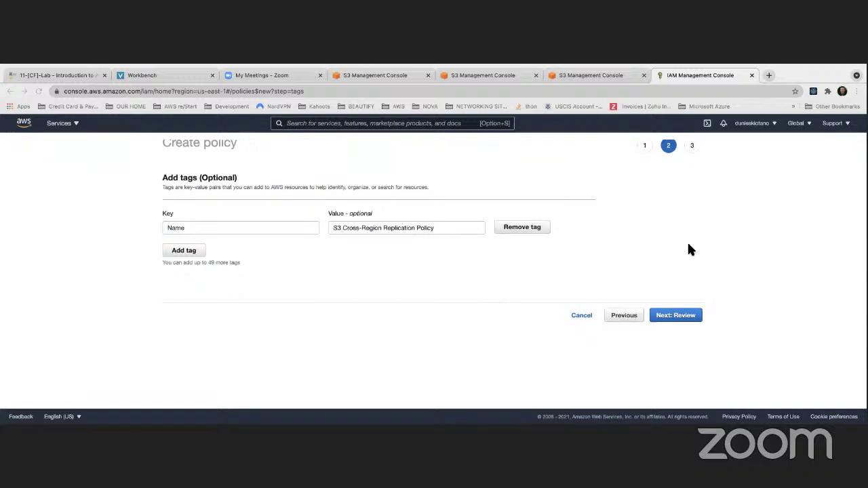
{"action": "left_click", "coordinate": [679, 316]}
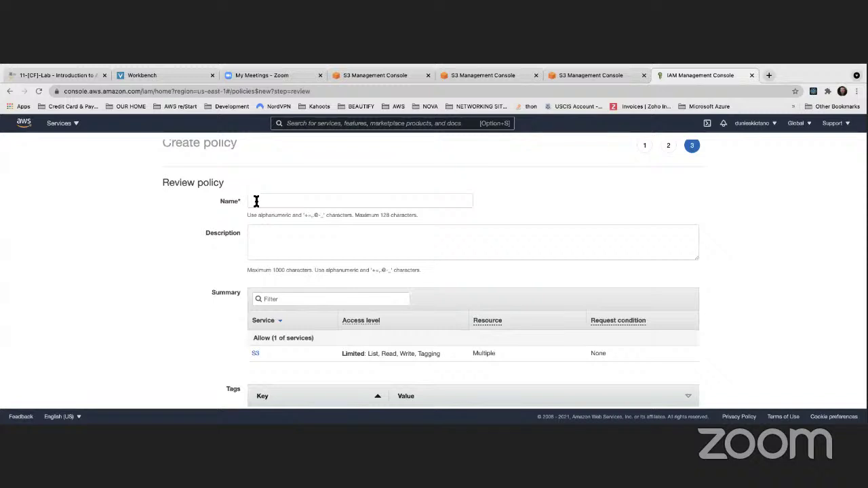
- Name the policy S3CrossReplicationPolicy and review its summary and tags
{"action": "left_click", "coordinate": [254, 200]}
{"action": "type", "text": "Cros"}
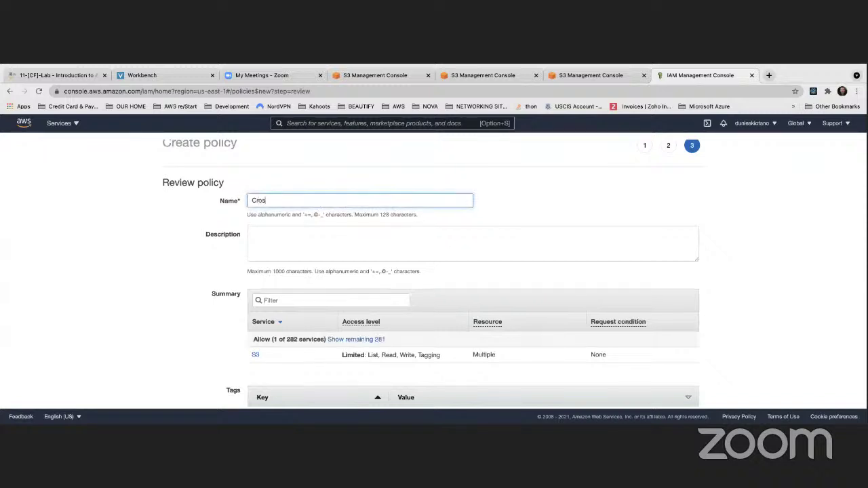
{"action": "type", "text": "sPo"}
{"action": "key", "text": "BackSpace"}
{"action": "key", "text": "BackSpace"}
{"action": "key", "text": "BackSpace"}
{"action": "key", "text": "BackSpace"}
{"action": "key", "text": "BackSpace"}
{"action": "key", "text": "BackSpace"}
{"action": "key", "text": "BackSpace"}
{"action": "type", "text": "S3Cross"}
{"action": "type", "text": "Replicatio"}
{"action": "type", "text": "nPolicyy"}
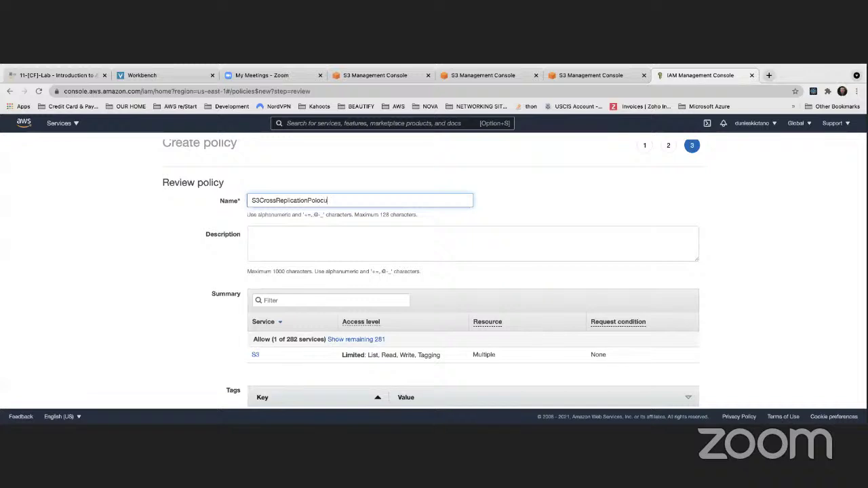
{"action": "key", "text": "BackSpace"}
{"action": "key", "text": "BackSpace"}
{"action": "key", "text": "BackSpace"}
{"action": "key", "text": "BackSpace"}
{"action": "key", "text": "BackSpace"}
{"action": "type", "text": "licy"}
{"action": "scroll", "coordinate": [517, 202], "scroll_direction": "down", "scroll_amount": 3}
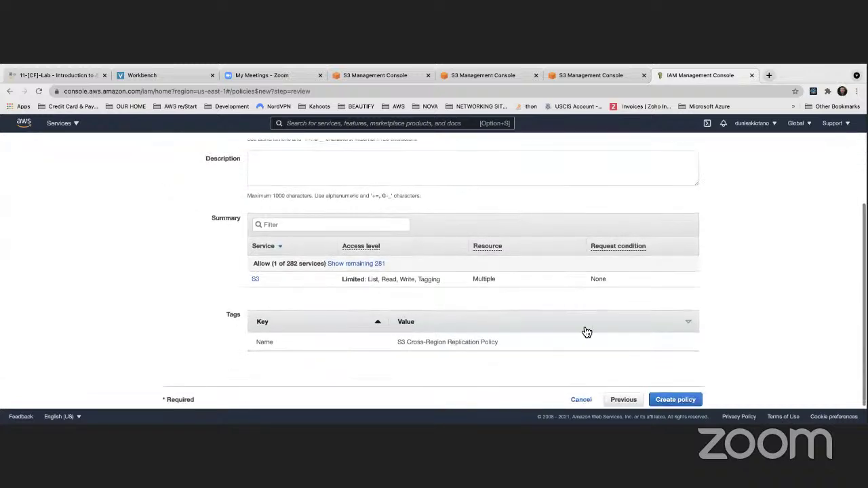
- Try to create the policy S3CrossReplicationPolicy and check its review page while the request is processed
{"action": "left_click", "coordinate": [676, 400]}
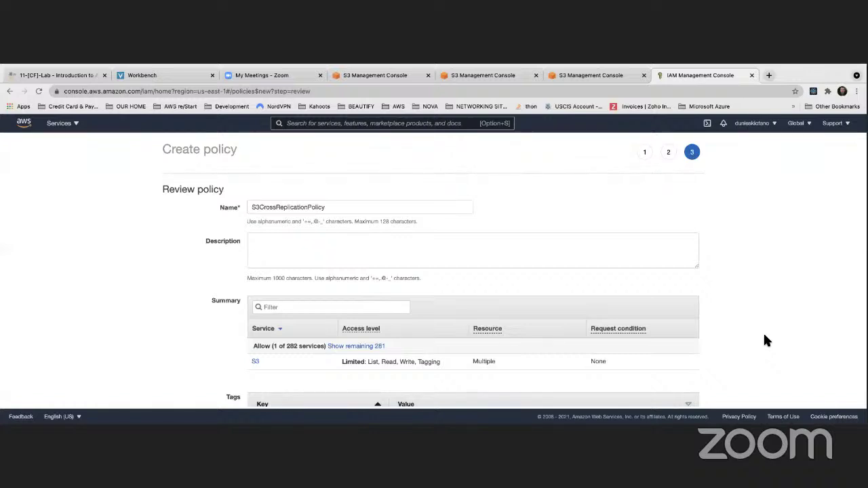
{"action": "scroll", "coordinate": [764, 335], "scroll_direction": "down", "scroll_amount": 3}
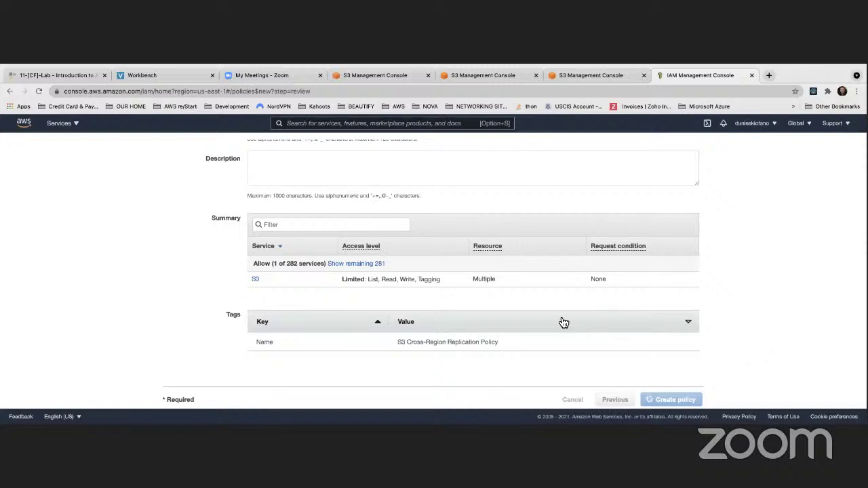
{"action": "scroll", "coordinate": [563, 322], "scroll_direction": "up", "scroll_amount": 2}
{"action": "scroll", "coordinate": [559, 319], "scroll_direction": "down", "scroll_amount": 2}
{"action": "scroll", "coordinate": [828, 271], "scroll_direction": "up", "scroll_amount": 1}
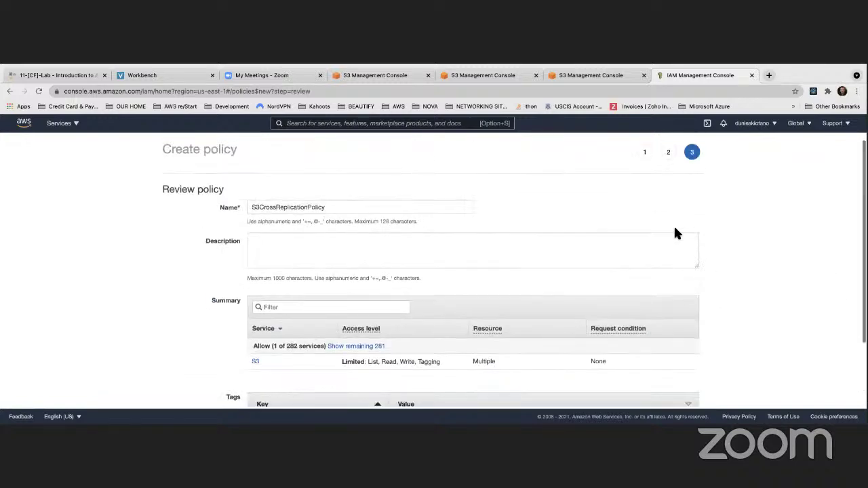
{"action": "scroll", "coordinate": [676, 231], "scroll_direction": "down", "scroll_amount": 1}
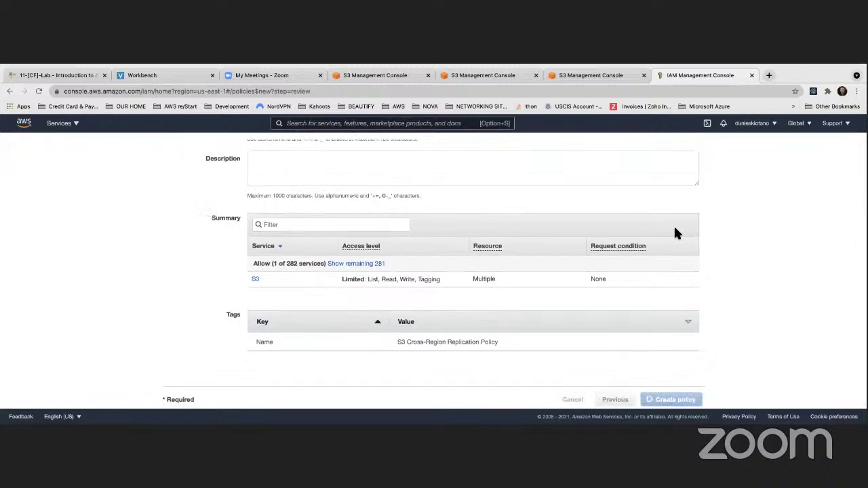
{"action": "scroll", "coordinate": [676, 233], "scroll_direction": "up", "scroll_amount": 3}
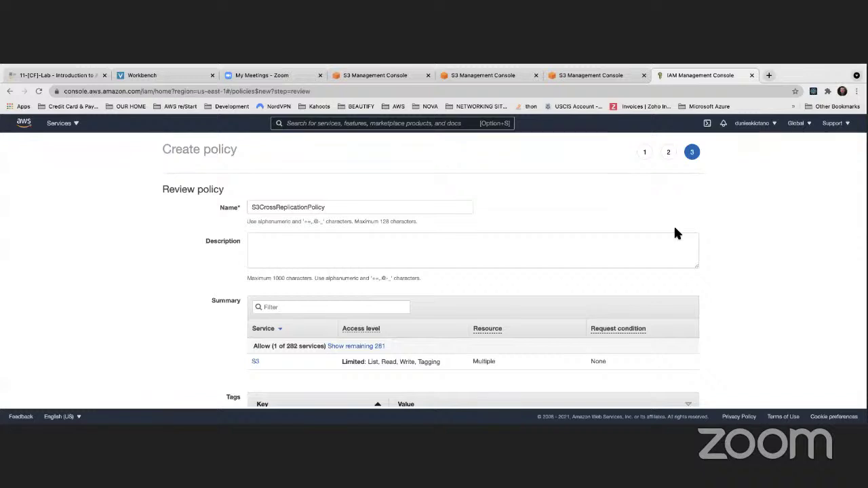
{"action": "scroll", "coordinate": [675, 232], "scroll_direction": "down", "scroll_amount": 3}
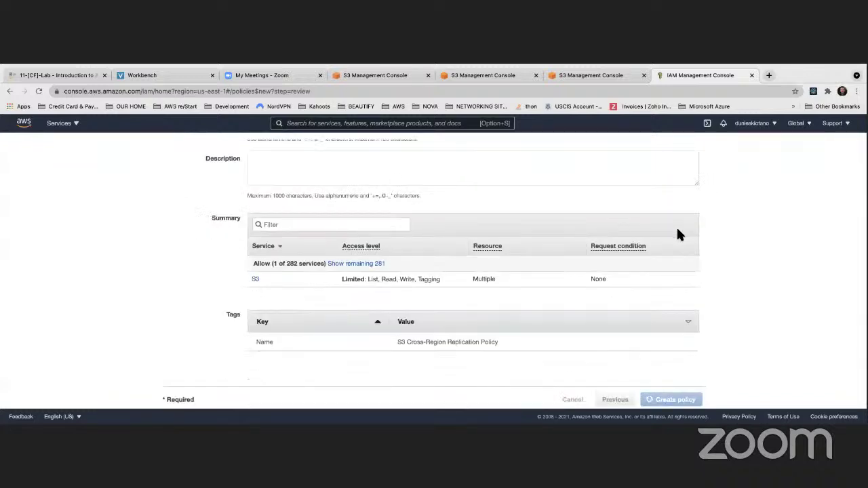
{"action": "scroll", "coordinate": [665, 228], "scroll_direction": "up", "scroll_amount": 3}
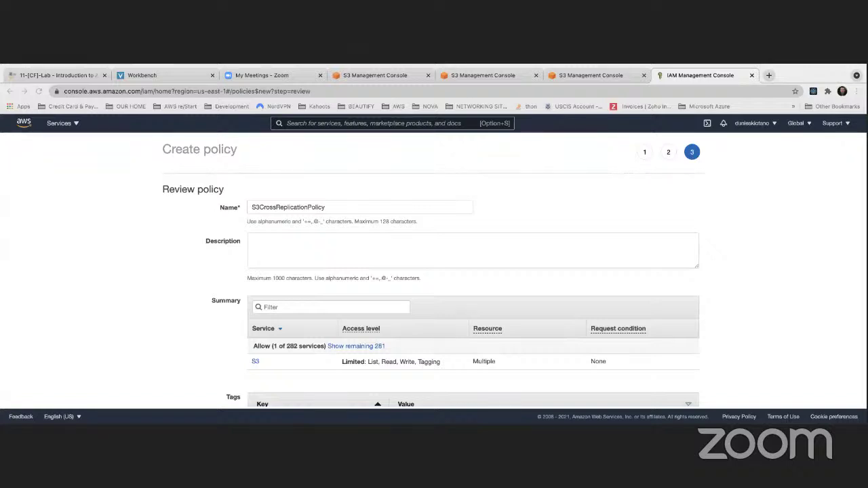
{"action": "scroll", "coordinate": [664, 208], "scroll_direction": "down", "scroll_amount": 3}
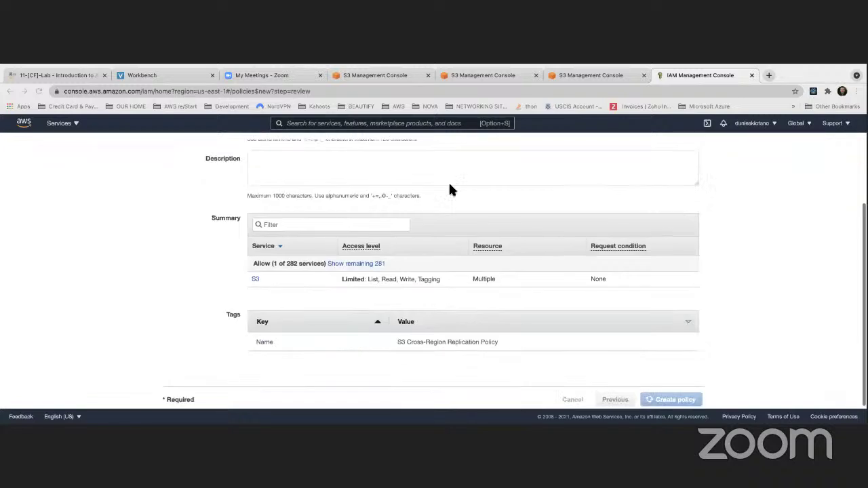
- Reload the policy creation page and switch the policy definition to JSON
{"action": "left_click", "coordinate": [38, 91]}
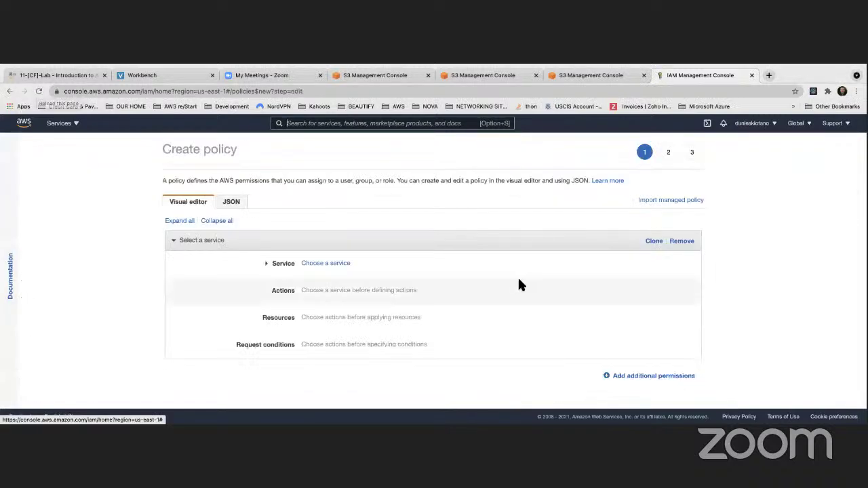
{"action": "left_click", "coordinate": [231, 202]}
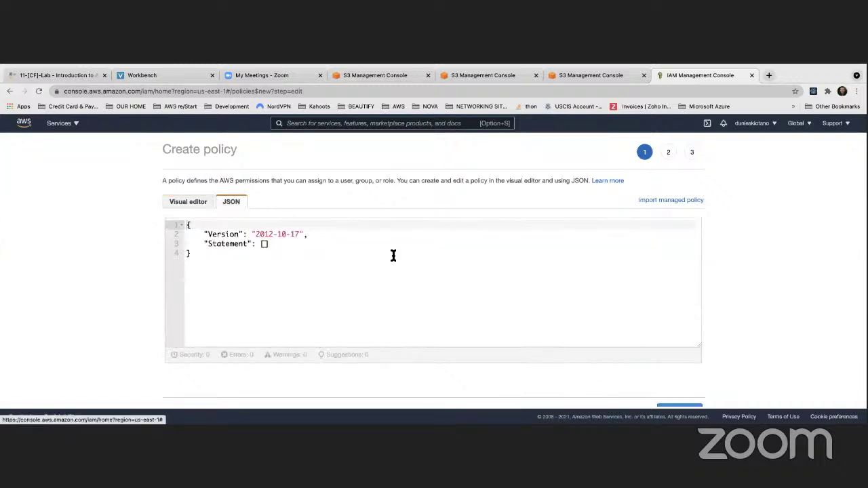
{"action": "key", "text": "super+a"}
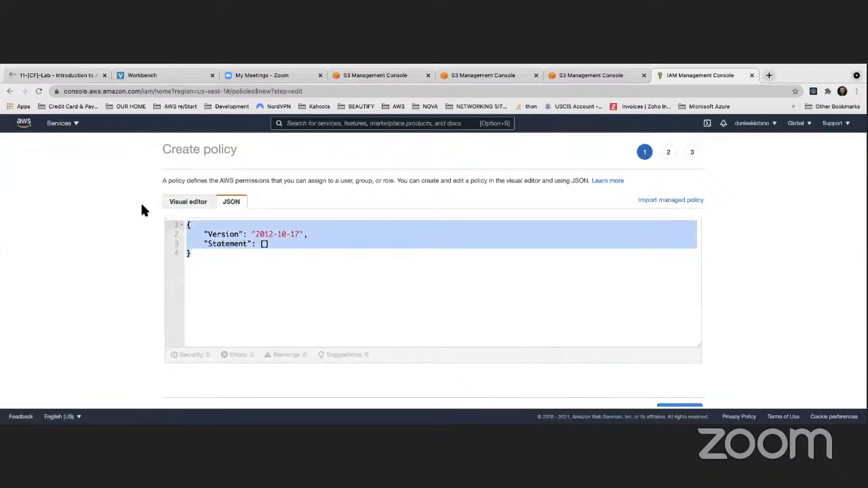
{"action": "type", "text": "https://docs.aws.amazon.com/AmazonS3/latest/userguide/setting-repl-config-perm-overview.html#setting-repl-config-same-acctowner"}
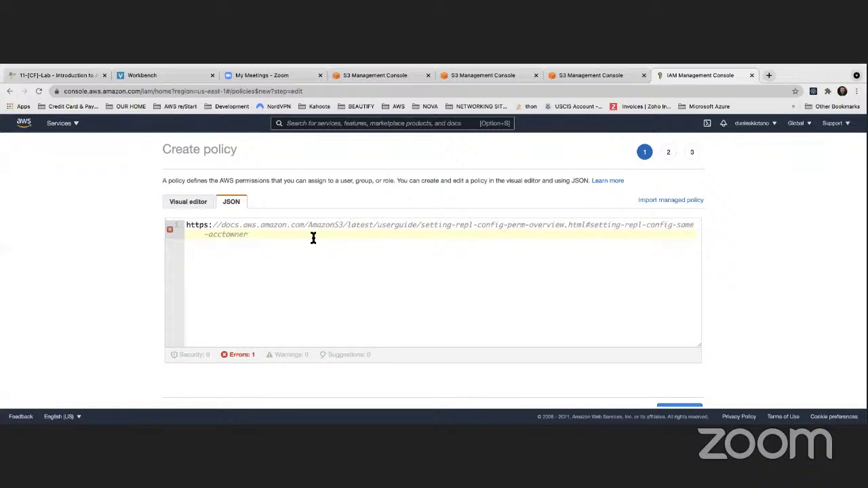
{"action": "key", "text": "super+z"}
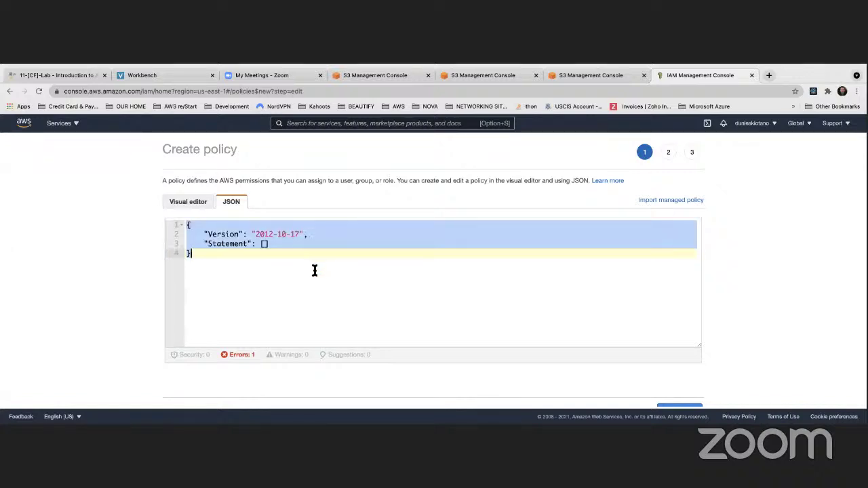
{"action": "left_click", "coordinate": [675, 276]}
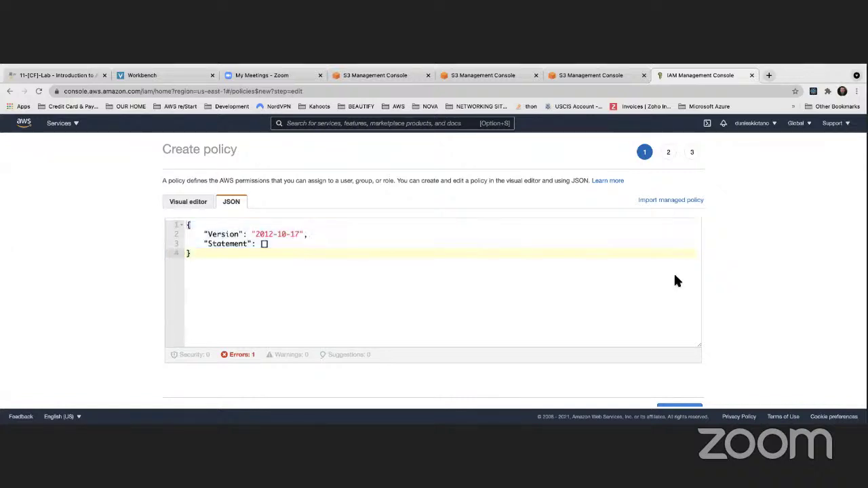
- Replace the default policy JSON with the copied S3 replication permissions policy containing the SourceBucket and DestinationBucket placeholders
{"action": "key", "text": "super+Tab"}
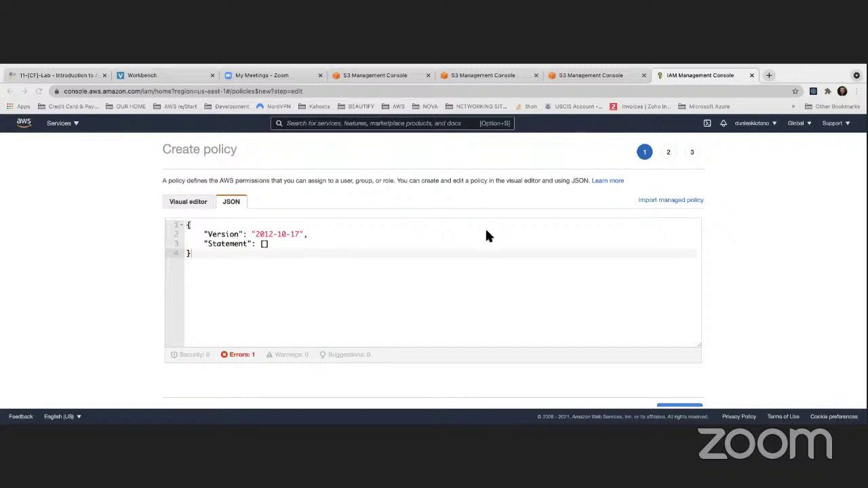
{"action": "left_click", "coordinate": [217, 303]}
{"action": "left_click_drag", "start_coordinate": [217, 302], "coordinate": [150, 175]}
{"action": "key", "text": "BackSpace"}
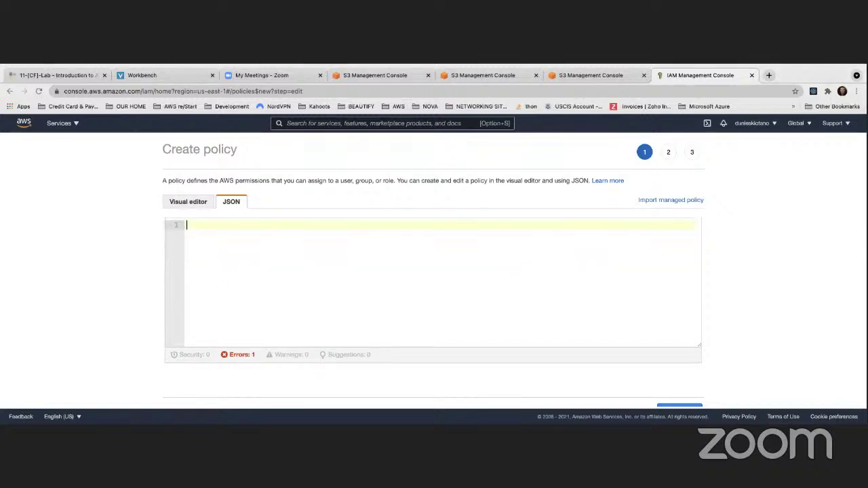
{"action": "key", "text": "ctrl+v"}
{"action": "scroll", "coordinate": [357, 236], "scroll_direction": "up", "scroll_amount": 3}
{"action": "scroll", "coordinate": [356, 236], "scroll_direction": "up", "scroll_amount": 3}
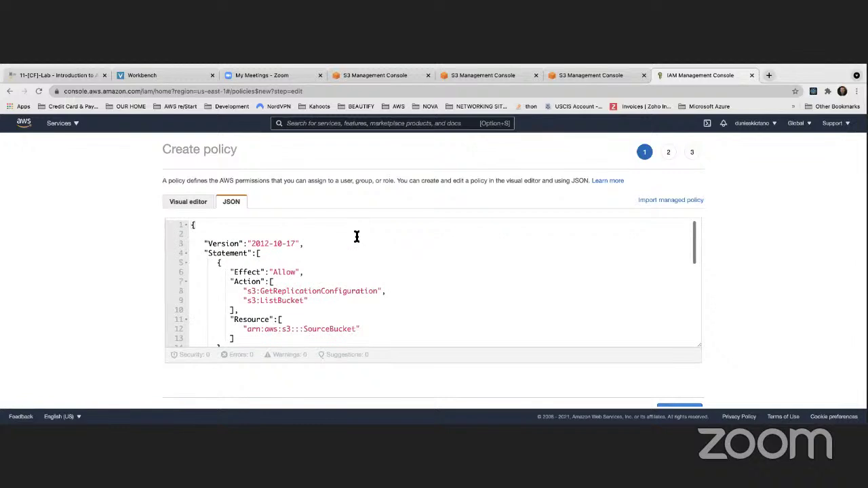
- Copy my-bucket-test-trainer2021 from the S3 bucket list and substitute it for SourceBucket in the first statement's resource ARN
{"action": "scroll", "coordinate": [356, 237], "scroll_direction": "down", "scroll_amount": 2}
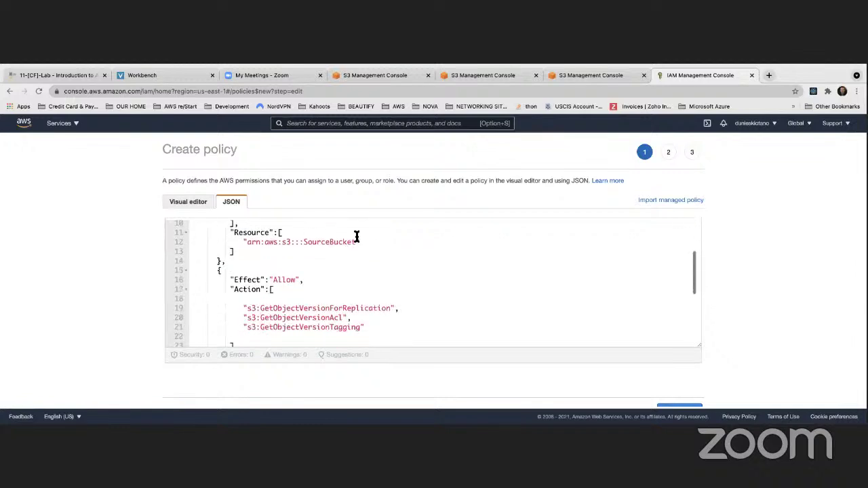
{"action": "left_click", "coordinate": [479, 75]}
{"action": "left_click_drag", "start_coordinate": [143, 348], "coordinate": [43, 352]}
{"action": "key", "text": "super+c"}
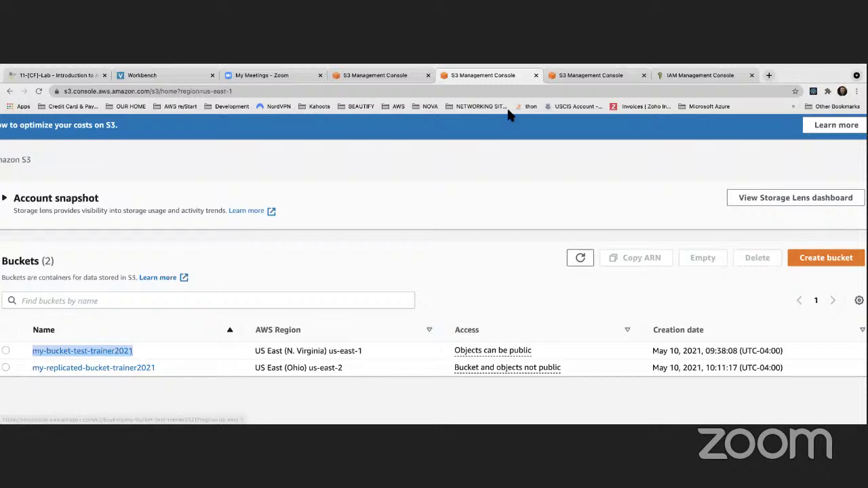
{"action": "left_click", "coordinate": [605, 74]}
{"action": "left_click", "coordinate": [696, 73]}
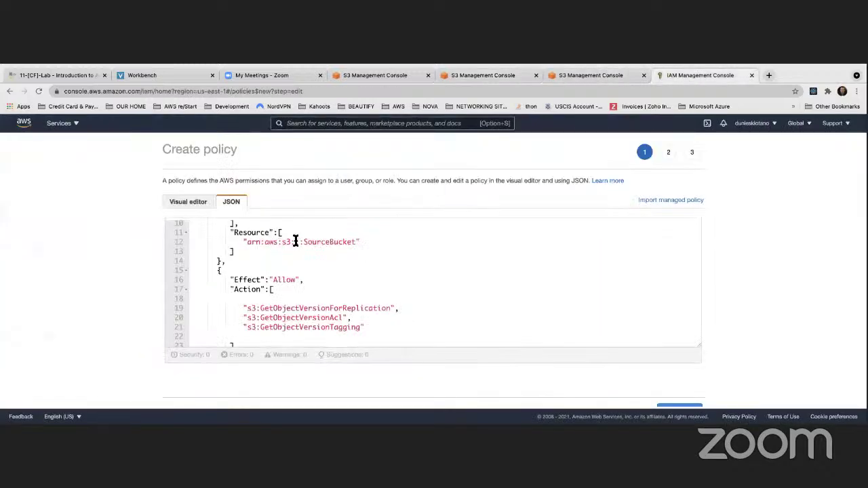
{"action": "left_click_drag", "start_coordinate": [304, 242], "coordinate": [340, 243]}
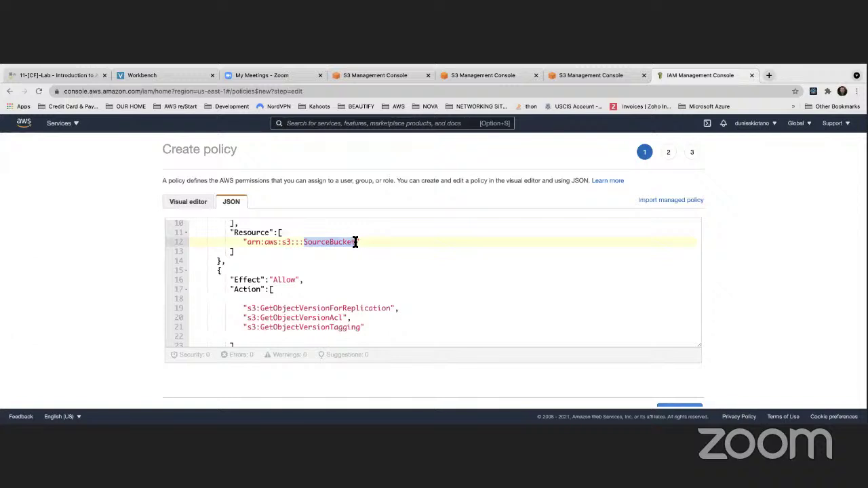
{"action": "key", "text": "super+v"}
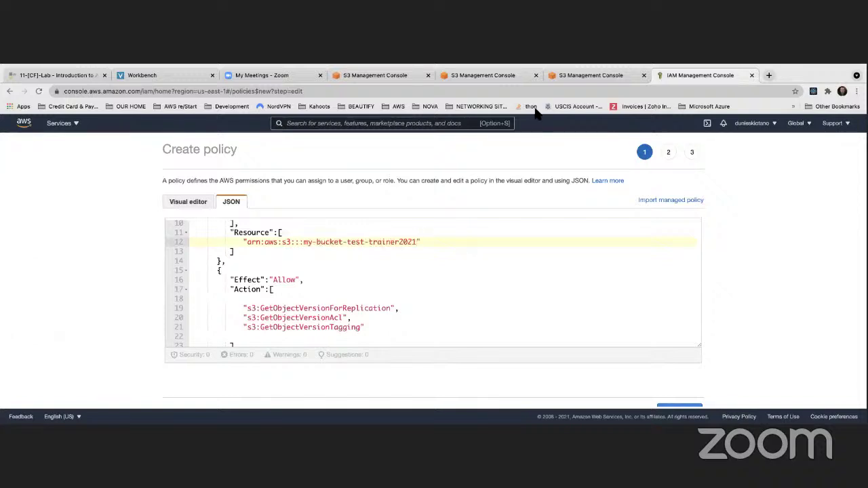
- Copy the bucket name my-replicated-bucket-trainer2021 from S3 and replace DestinationBucket with it in the last statement's ARN, keeping /*
{"action": "left_click", "coordinate": [483, 72]}
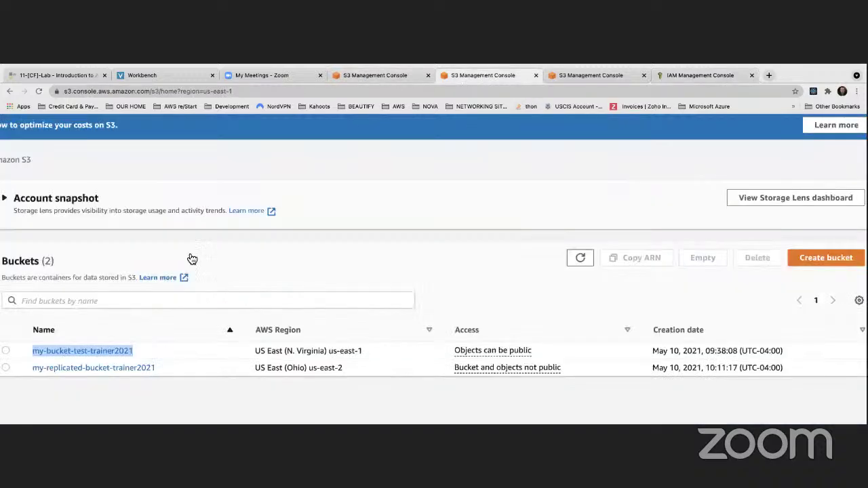
{"action": "left_click_drag", "start_coordinate": [165, 368], "coordinate": [41, 368]}
{"action": "key", "text": "super+c"}
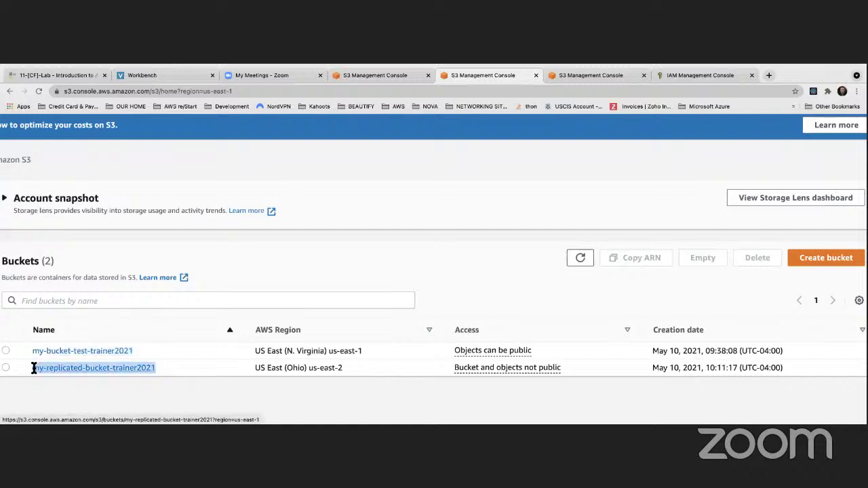
{"action": "left_click", "coordinate": [669, 75]}
{"action": "scroll", "coordinate": [401, 252], "scroll_direction": "down", "scroll_amount": 5}
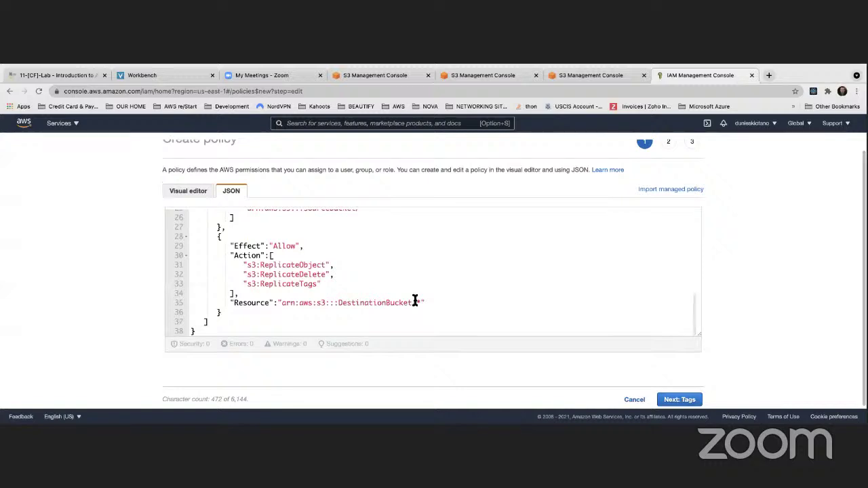
{"action": "left_click_drag", "start_coordinate": [411, 303], "coordinate": [337, 302]}
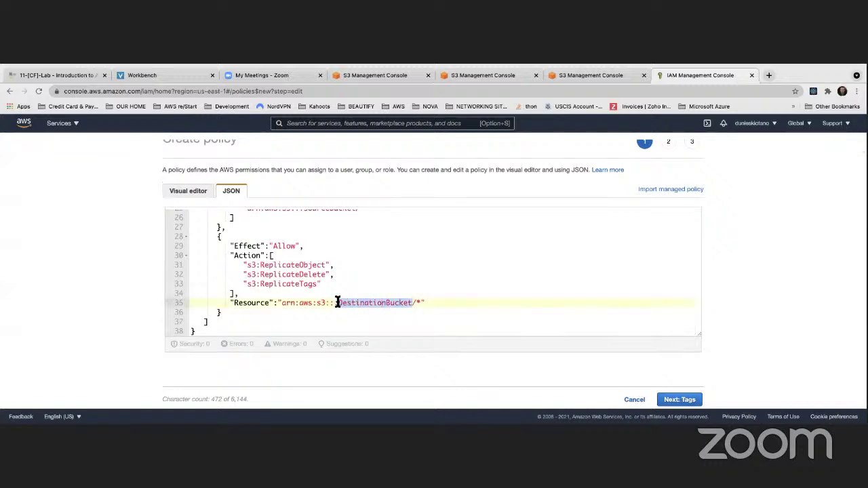
{"action": "key", "text": "super+v"}
- Reuse my-bucket-test-trainer2021 from the first statement to replace SourceBucket in the second statement's resource ARN, keeping /*
{"action": "scroll", "coordinate": [374, 252], "scroll_direction": "up", "scroll_amount": 8}
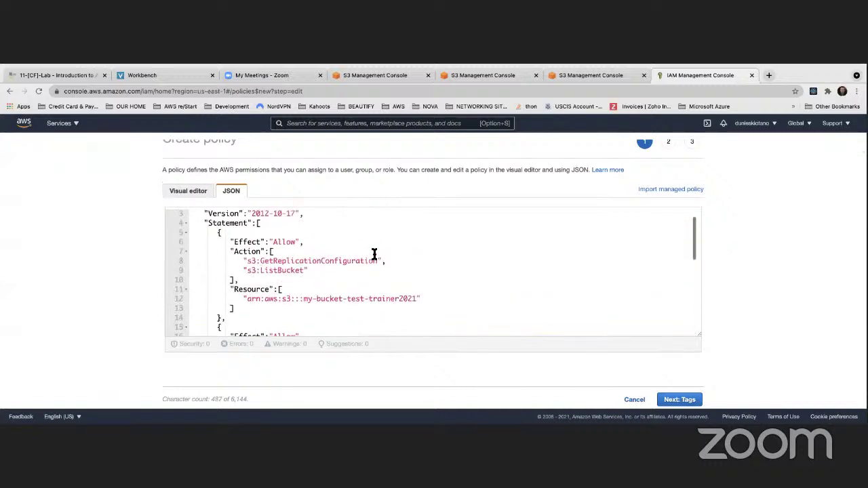
{"action": "left_click_drag", "start_coordinate": [416, 299], "coordinate": [307, 299]}
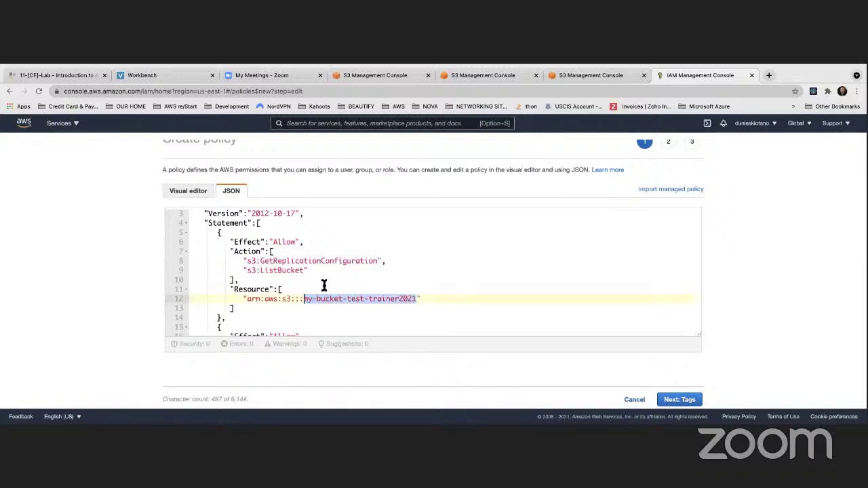
{"action": "scroll", "coordinate": [324, 286], "scroll_direction": "down", "scroll_amount": 6}
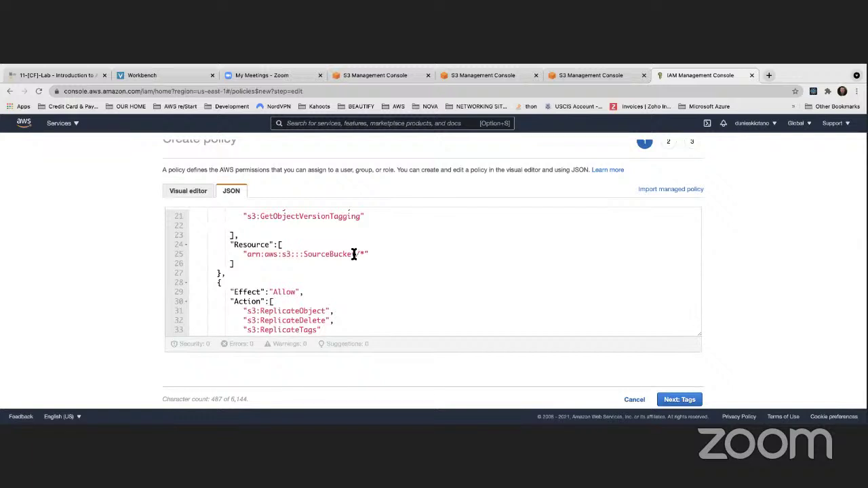
{"action": "left_click_drag", "start_coordinate": [353, 254], "coordinate": [304, 255]}
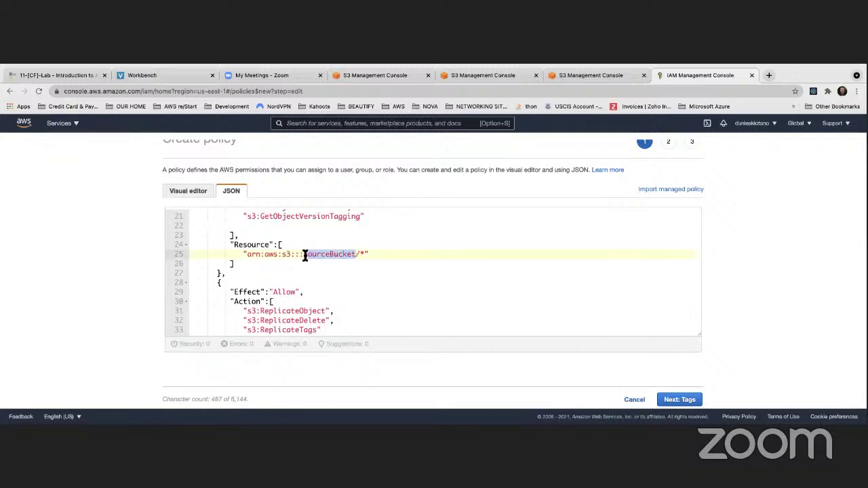
{"action": "type", "text": "my-bucket-test-trainer2021"}
- Check the resource ARNs in all three policy statements and continue to the tags
{"action": "scroll", "coordinate": [457, 264], "scroll_direction": "down", "scroll_amount": 3}
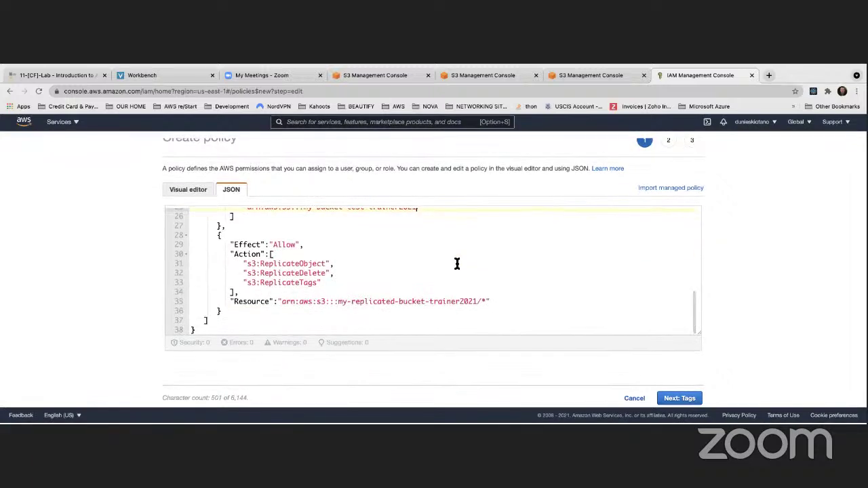
{"action": "scroll", "coordinate": [457, 264], "scroll_direction": "up", "scroll_amount": 6}
{"action": "scroll", "coordinate": [457, 264], "scroll_direction": "up", "scroll_amount": 3}
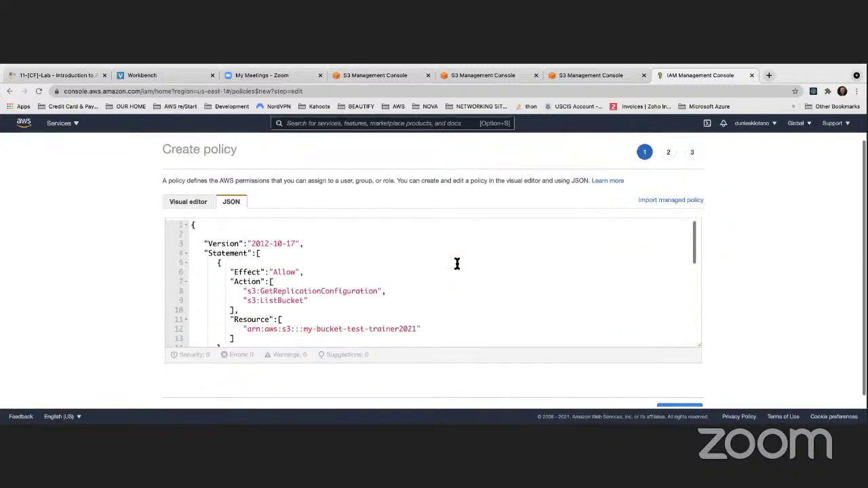
{"action": "scroll", "coordinate": [618, 285], "scroll_direction": "down", "scroll_amount": 5}
{"action": "scroll", "coordinate": [730, 322], "scroll_direction": "down", "scroll_amount": 2}
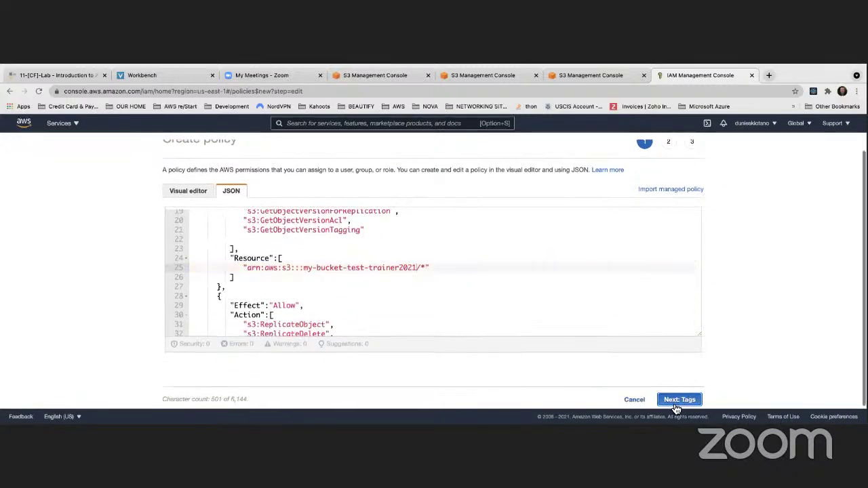
{"action": "left_click", "coordinate": [680, 398]}
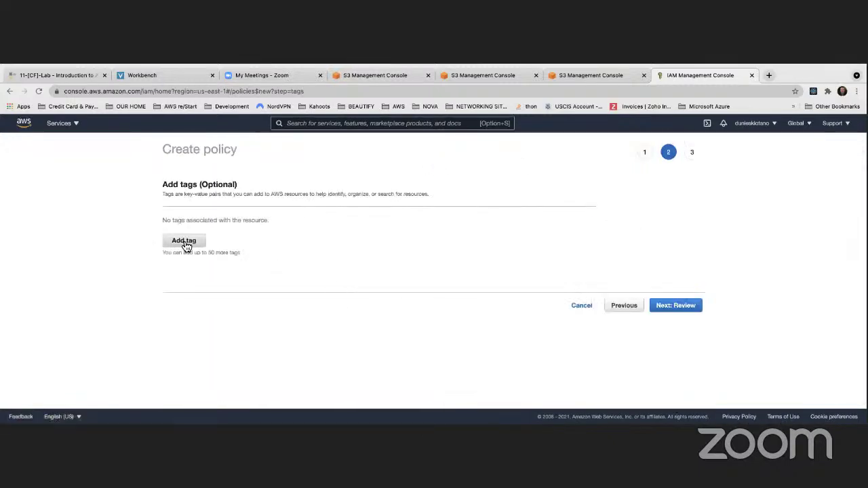
- Skip the optional tags and begin the policy name with S3Cr on the review page
{"action": "left_click", "coordinate": [695, 309]}
{"action": "left_click", "coordinate": [290, 211]}
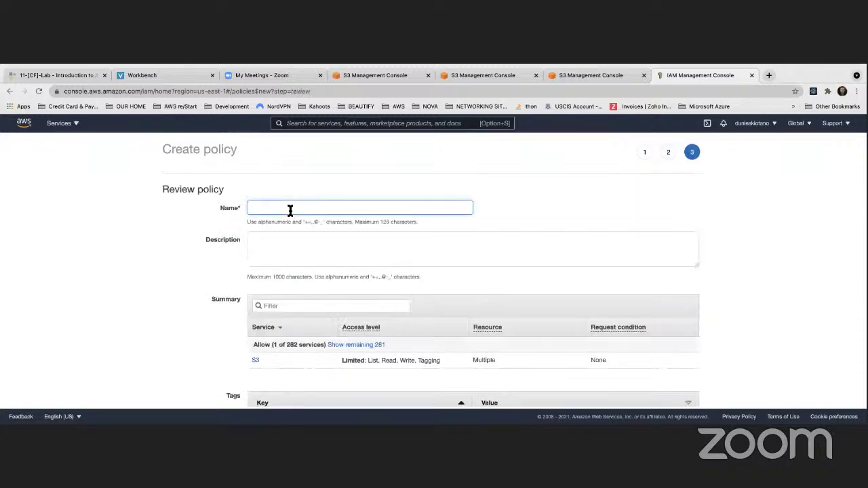
{"action": "type", "text": "S3Cr"}
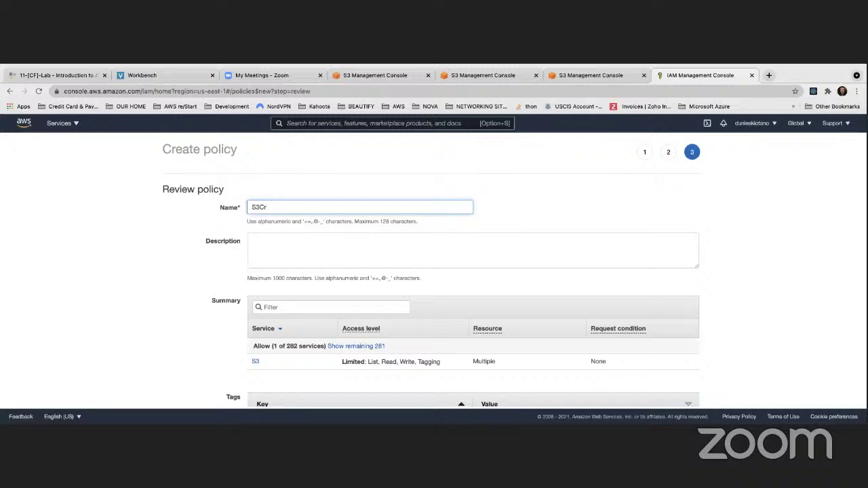
- Go back to the policy's JSON document, select its entire text, and return to the policy review without adding tags
{"action": "scroll", "coordinate": [367, 211], "scroll_direction": "down", "scroll_amount": 3}
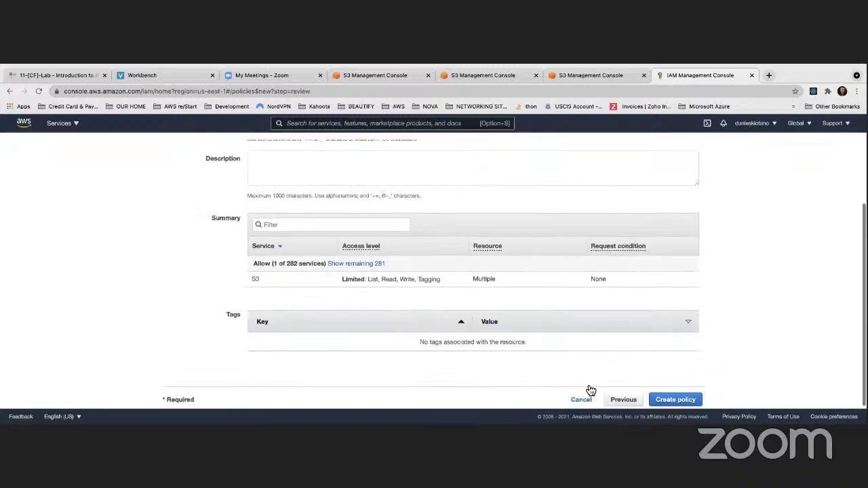
{"action": "left_click", "coordinate": [614, 399]}
{"action": "left_click", "coordinate": [619, 300]}
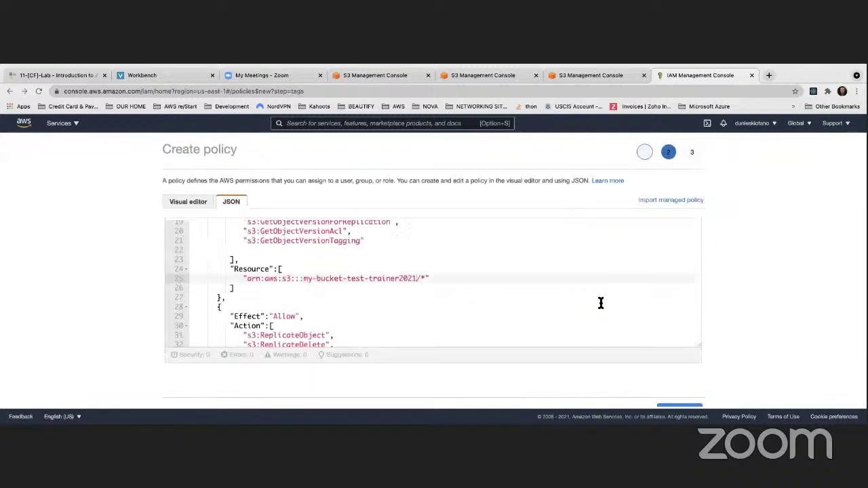
{"action": "scroll", "coordinate": [229, 262], "scroll_direction": "up", "scroll_amount": 5}
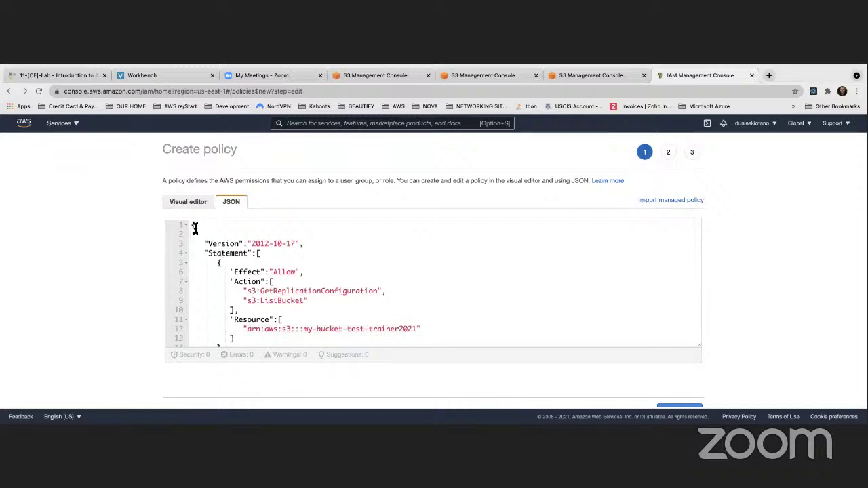
{"action": "left_click_drag", "start_coordinate": [192, 227], "coordinate": [256, 371]}
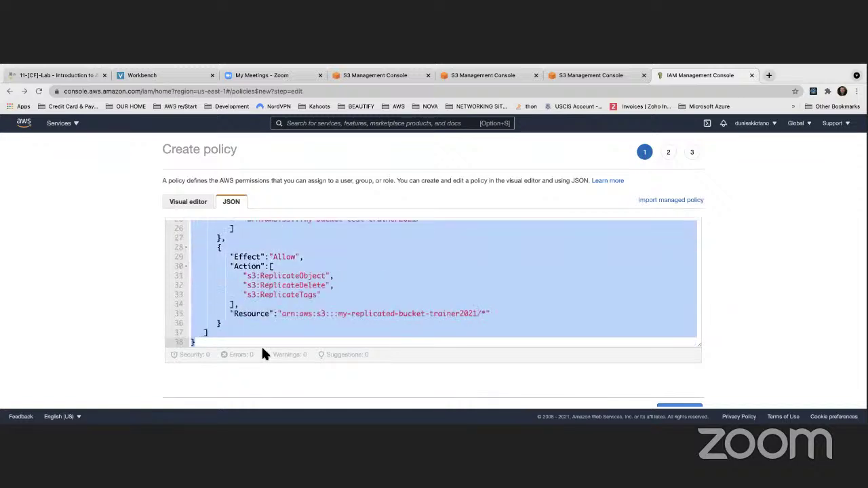
{"action": "scroll", "coordinate": [523, 244], "scroll_direction": "down", "scroll_amount": 1}
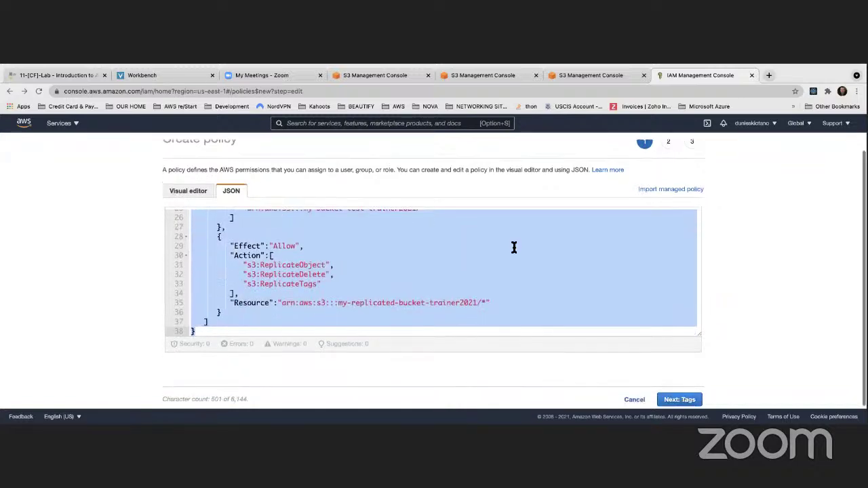
{"action": "left_click", "coordinate": [687, 400]}
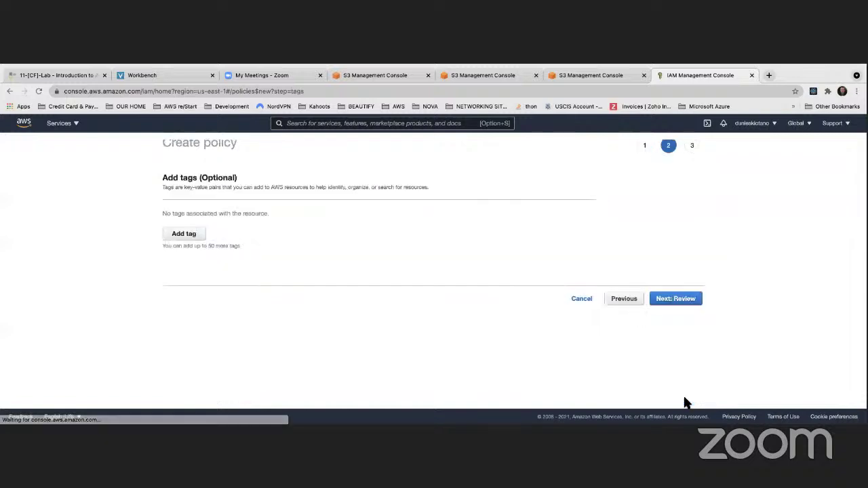
{"action": "left_click", "coordinate": [674, 299]}
- Complete the policy name as S3CrossRegionReplicationPolicy and create the policy
{"action": "left_click", "coordinate": [308, 200]}
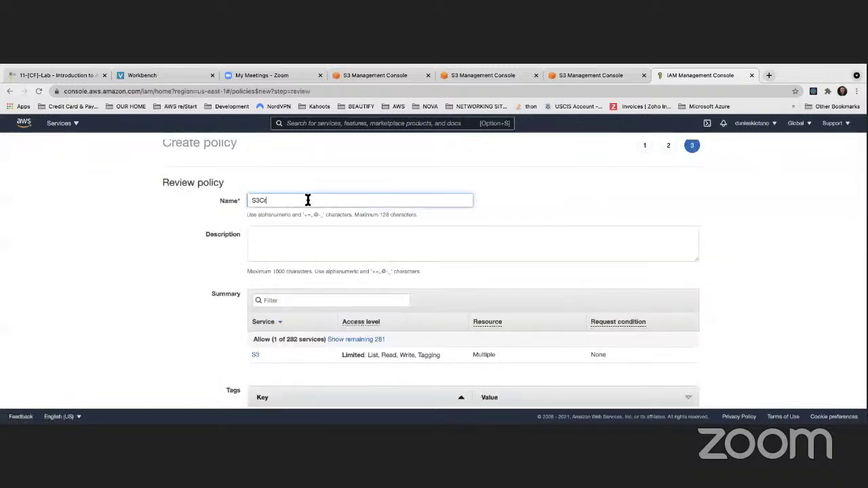
{"action": "type", "text": "ossReplica"}
{"action": "type", "text": "Region"}
{"action": "type", "text": "Policy"}
{"action": "scroll", "coordinate": [480, 284], "scroll_direction": "down", "scroll_amount": 2}
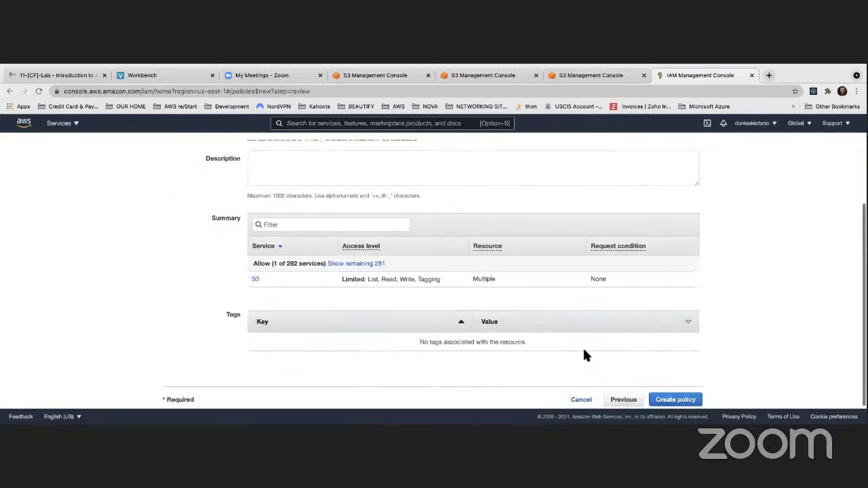
{"action": "left_click", "coordinate": [659, 400]}
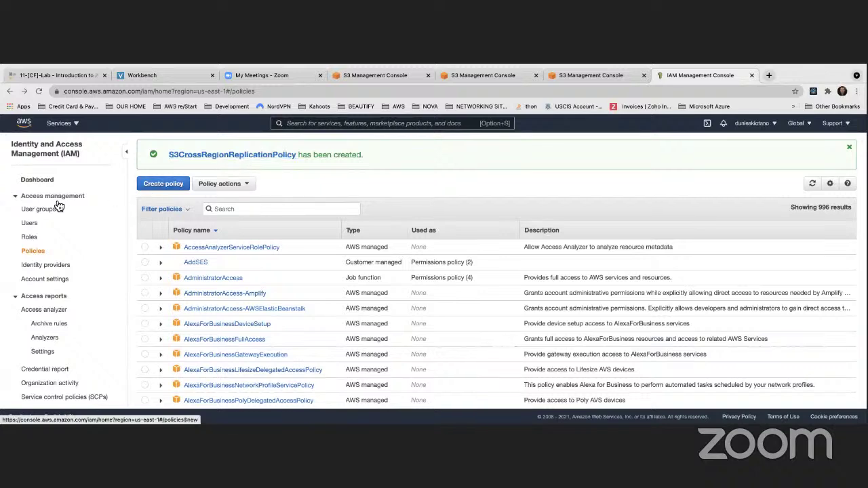
- Start a new IAM role for an AWS service, choose S3 as service and use case, and continue to the permissions
{"action": "left_click", "coordinate": [30, 241]}
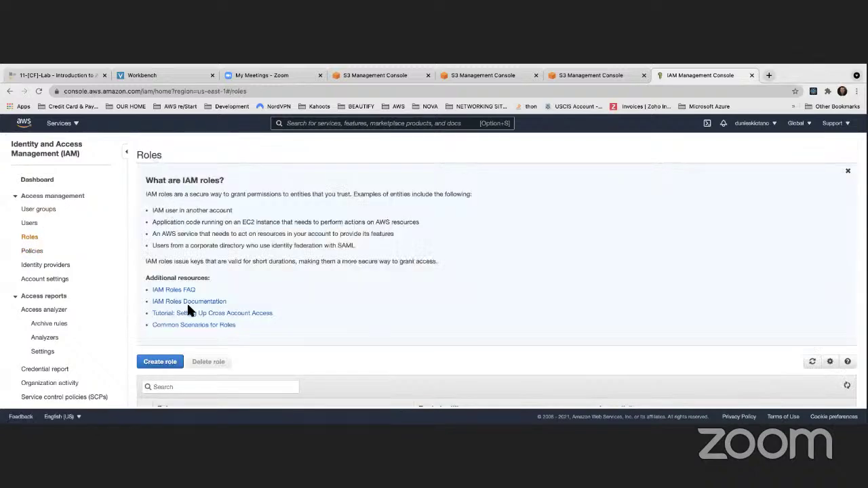
{"action": "scroll", "coordinate": [188, 302], "scroll_direction": "down", "scroll_amount": 3}
{"action": "left_click", "coordinate": [170, 275]}
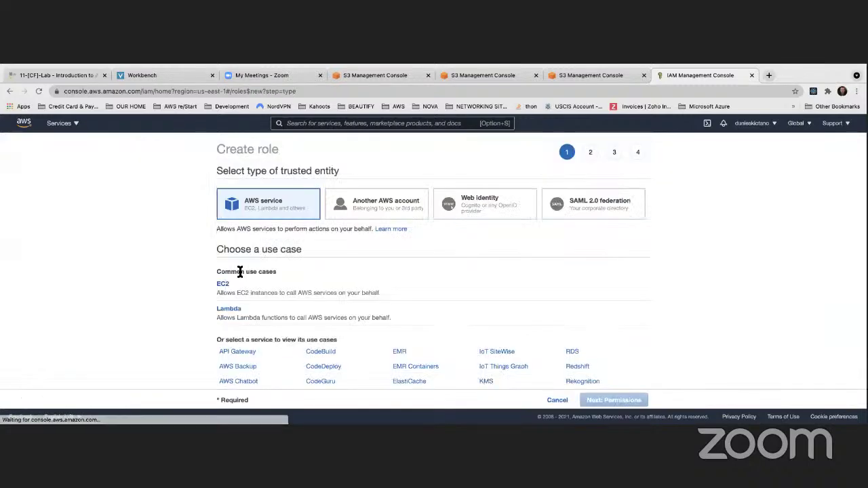
{"action": "scroll", "coordinate": [238, 278], "scroll_direction": "down", "scroll_amount": 1}
{"action": "scroll", "coordinate": [380, 283], "scroll_direction": "down", "scroll_amount": 6}
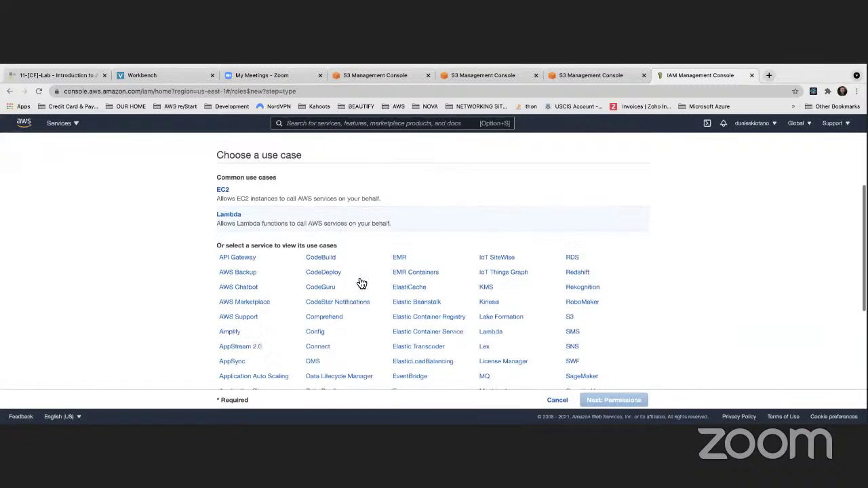
{"action": "scroll", "coordinate": [395, 283], "scroll_direction": "down", "scroll_amount": 2}
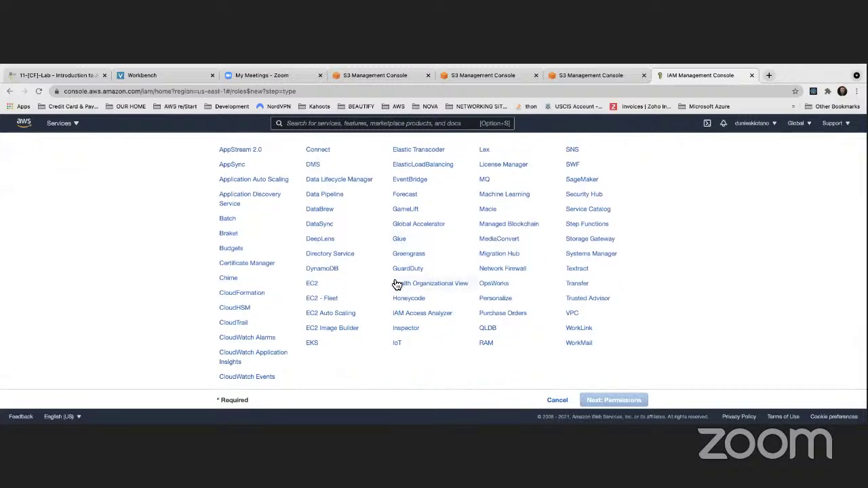
{"action": "scroll", "coordinate": [569, 196], "scroll_direction": "up", "scroll_amount": 1}
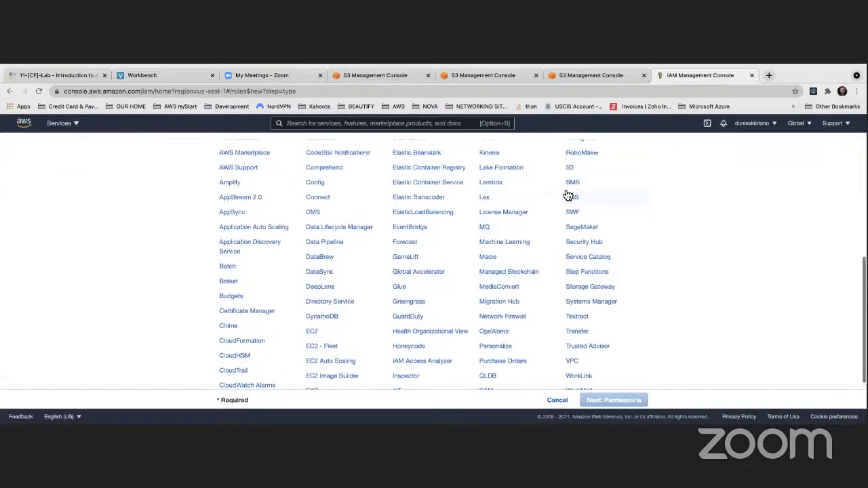
{"action": "scroll", "coordinate": [573, 175], "scroll_direction": "down", "scroll_amount": 4}
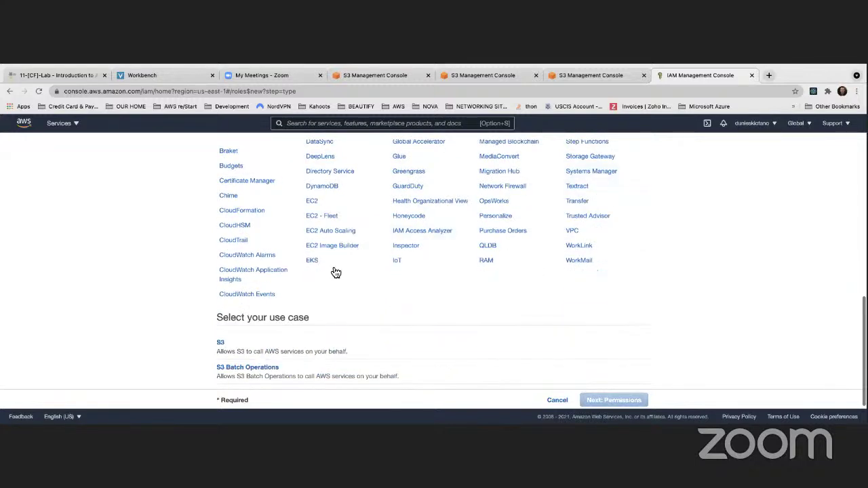
{"action": "left_click", "coordinate": [394, 357]}
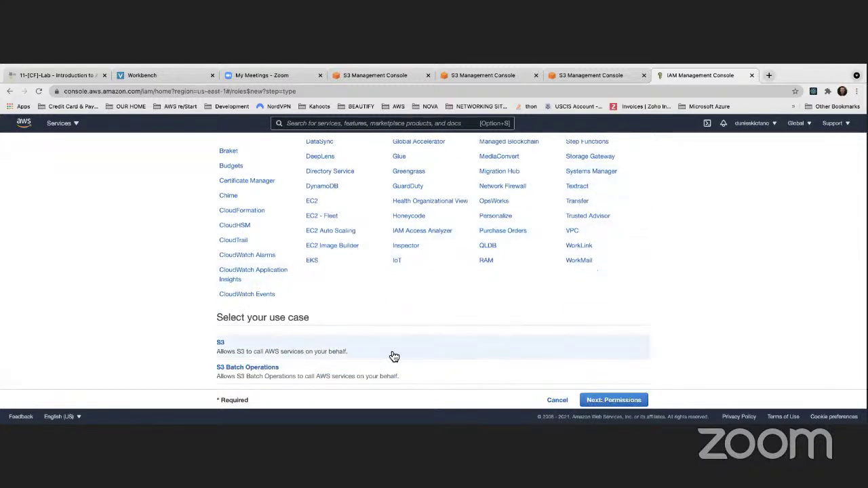
{"action": "left_click", "coordinate": [634, 402]}
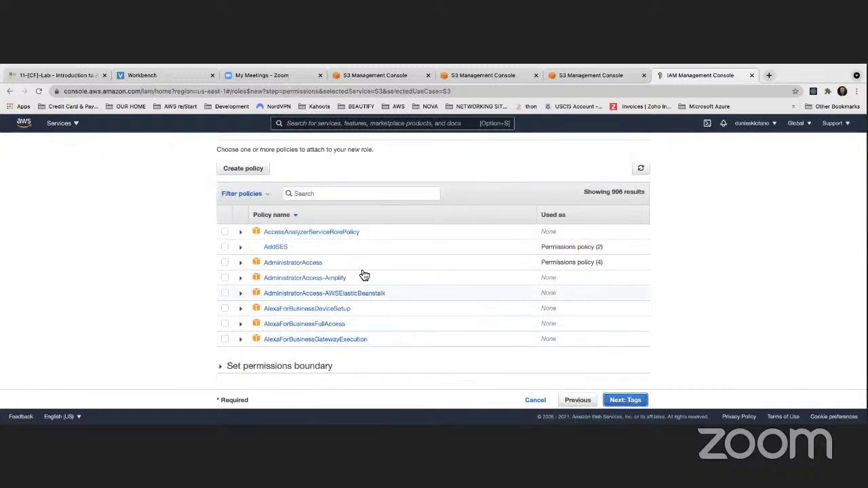
- Search the policies for S3Cross, attach S3CrossRegionReplicationPolicy to the role, and continue to the tags
{"action": "left_click", "coordinate": [335, 195]}
{"action": "type", "text": "S3Cro"}
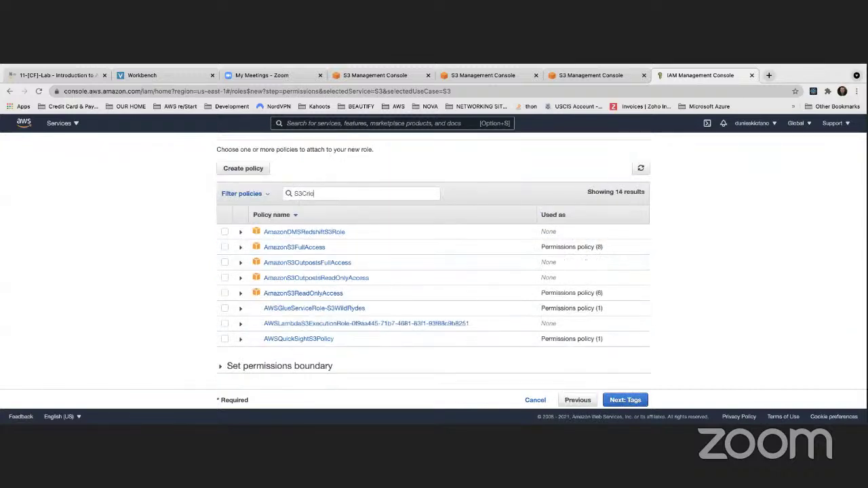
{"action": "type", "text": "ss"}
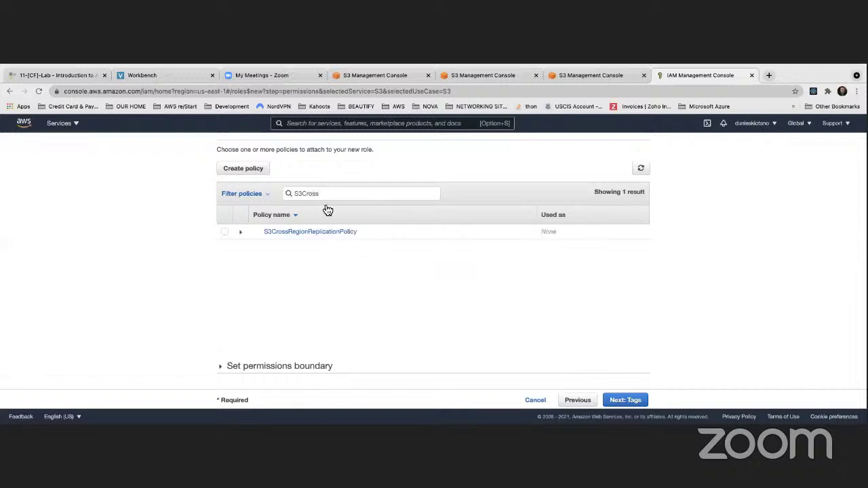
{"action": "left_click", "coordinate": [225, 233]}
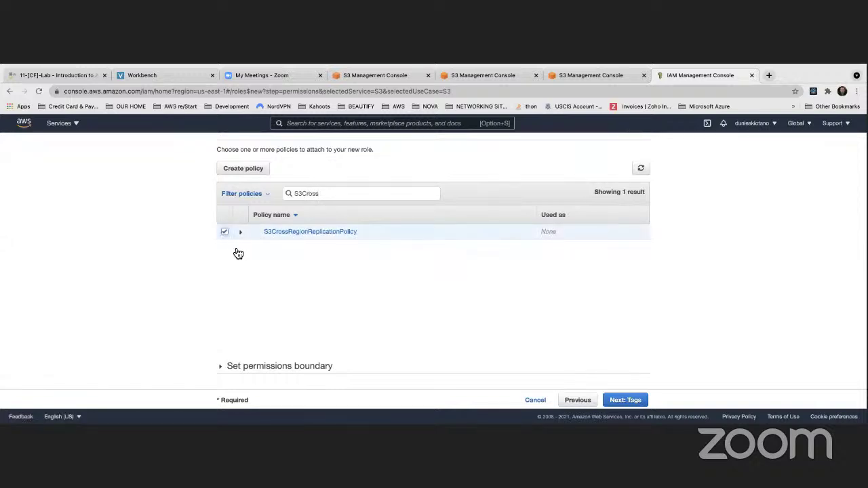
{"action": "left_click", "coordinate": [638, 401]}
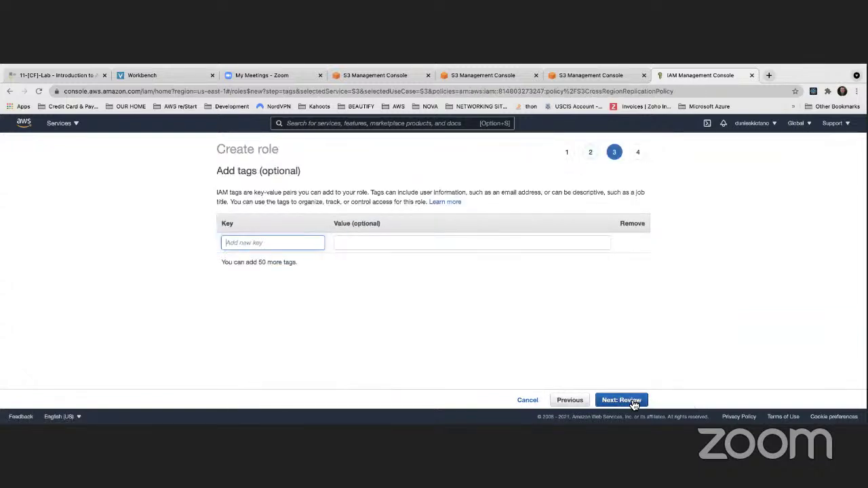
- Skip the tags, name the role S3CrossRegionReplicationRole, and create it
{"action": "left_click", "coordinate": [634, 403]}
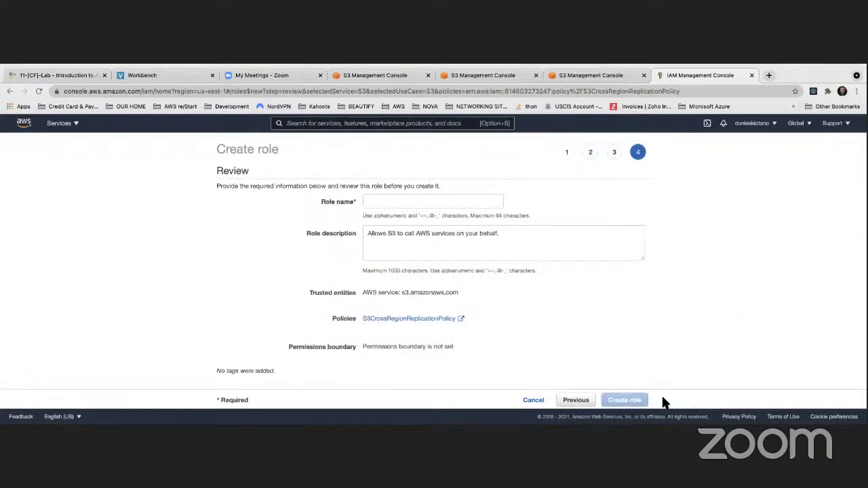
{"action": "left_click", "coordinate": [398, 202]}
{"action": "type", "text": "S3CrossRegionReplicationRole"}
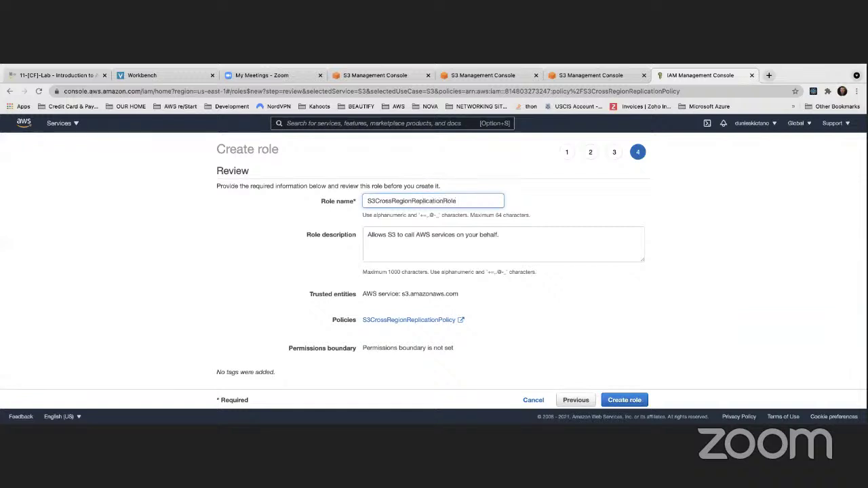
{"action": "left_click", "coordinate": [764, 243]}
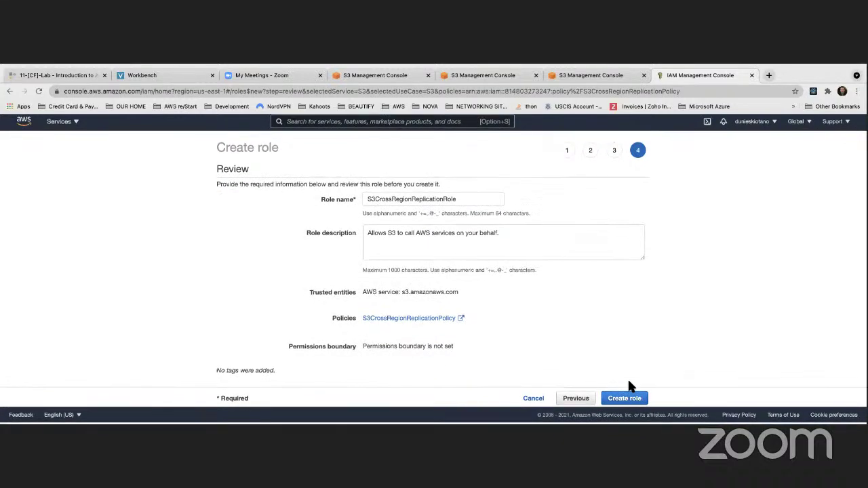
{"action": "left_click", "coordinate": [624, 400]}
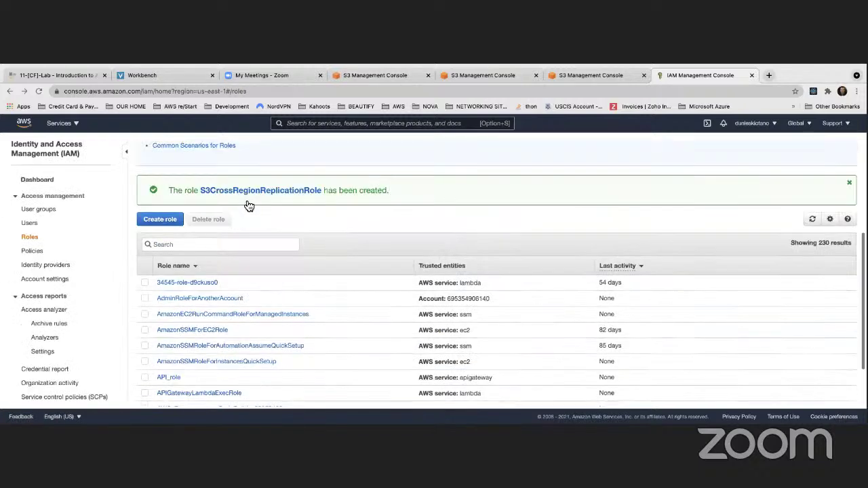
{"action": "scroll", "coordinate": [270, 227], "scroll_direction": "up", "scroll_amount": 1}
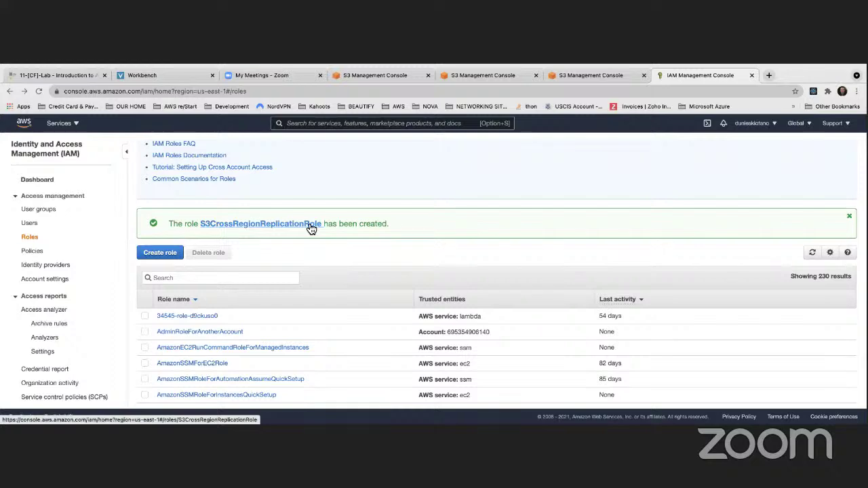
- Return to the unfinished replication rule for my-bucket-test-trainer2021 and refresh its list of IAM roles
{"action": "left_click", "coordinate": [502, 75]}
{"action": "left_click", "coordinate": [571, 76]}
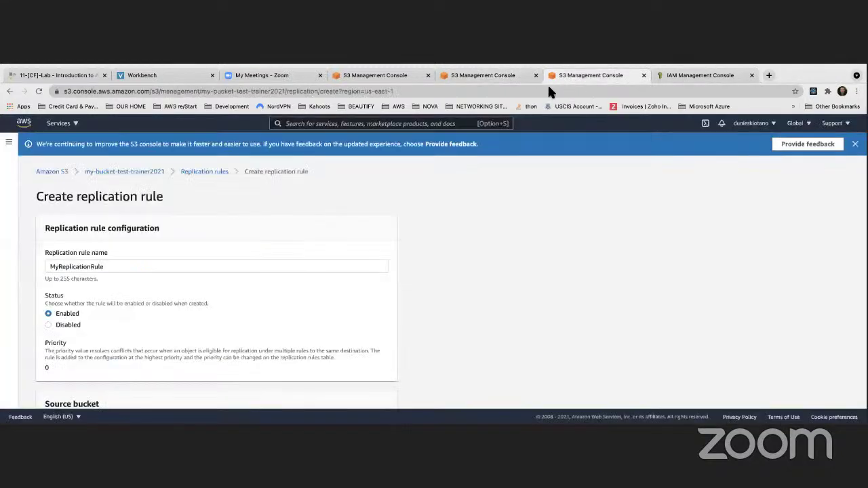
{"action": "scroll", "coordinate": [86, 234], "scroll_direction": "down", "scroll_amount": 7}
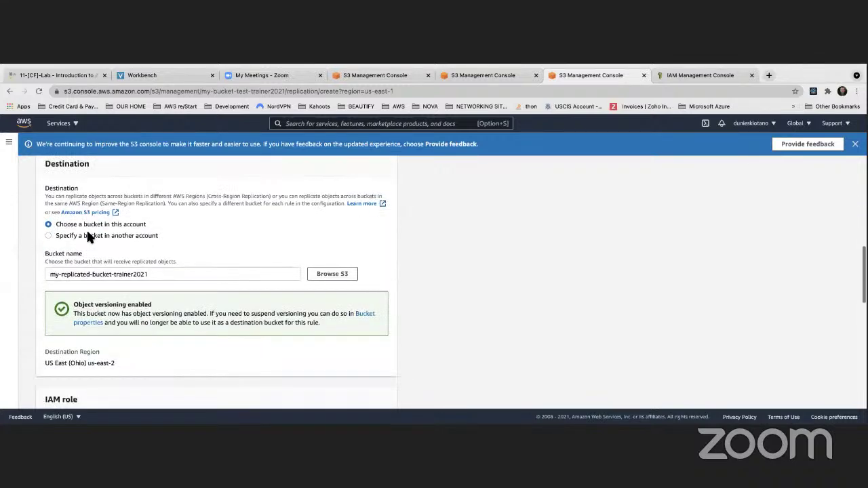
{"action": "scroll", "coordinate": [92, 241], "scroll_direction": "down", "scroll_amount": 3}
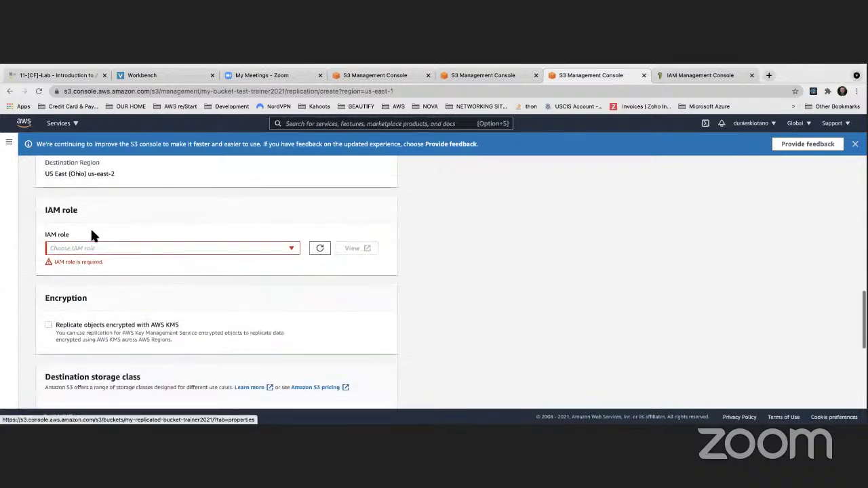
{"action": "left_click", "coordinate": [320, 248]}
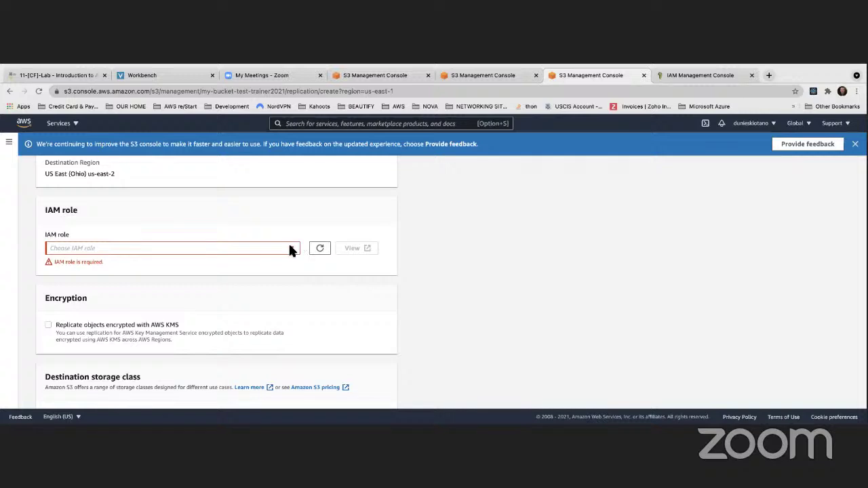
- Search the IAM roles for s3cro and assign S3CrossRegionReplicationRole to the replication rule
{"action": "left_click", "coordinate": [291, 249]}
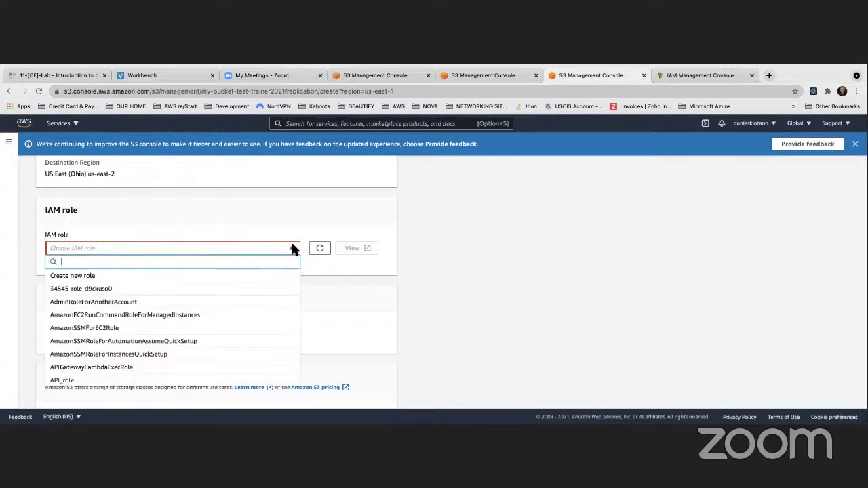
{"action": "scroll", "coordinate": [165, 302], "scroll_direction": "down", "scroll_amount": 3}
{"action": "scroll", "coordinate": [166, 307], "scroll_direction": "down", "scroll_amount": 10}
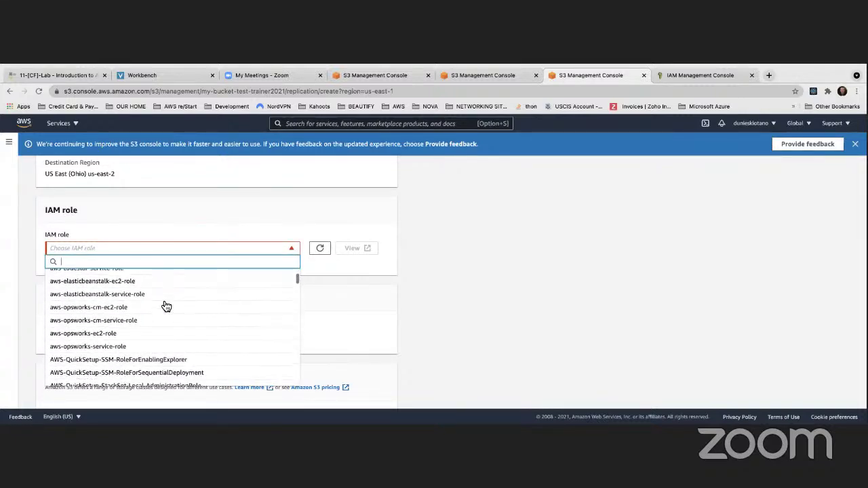
{"action": "scroll", "coordinate": [166, 307], "scroll_direction": "down", "scroll_amount": 10}
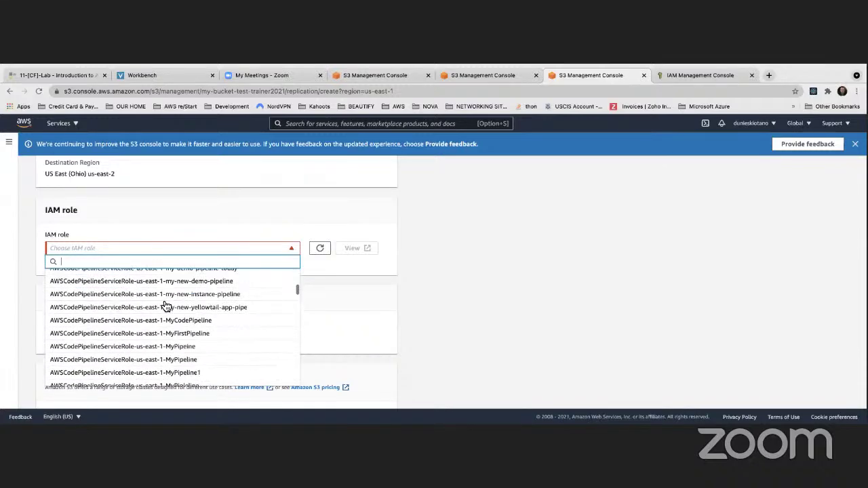
{"action": "scroll", "coordinate": [165, 306], "scroll_direction": "down", "scroll_amount": 10}
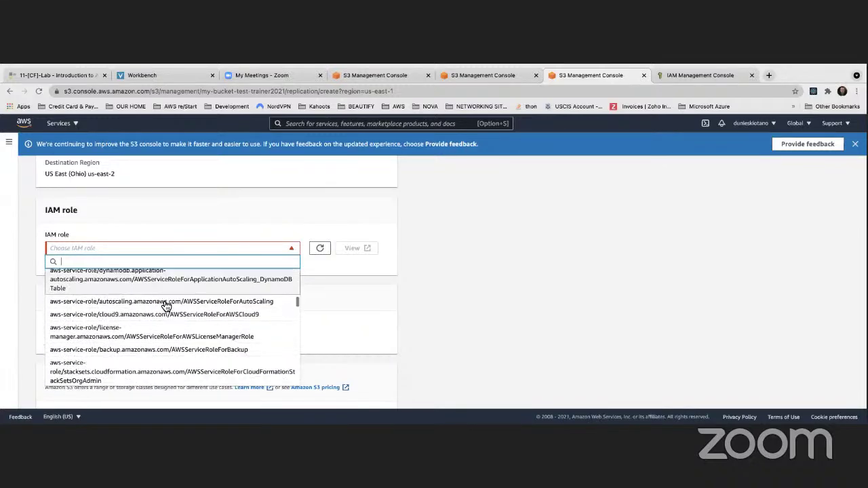
{"action": "scroll", "coordinate": [165, 306], "scroll_direction": "down", "scroll_amount": 10}
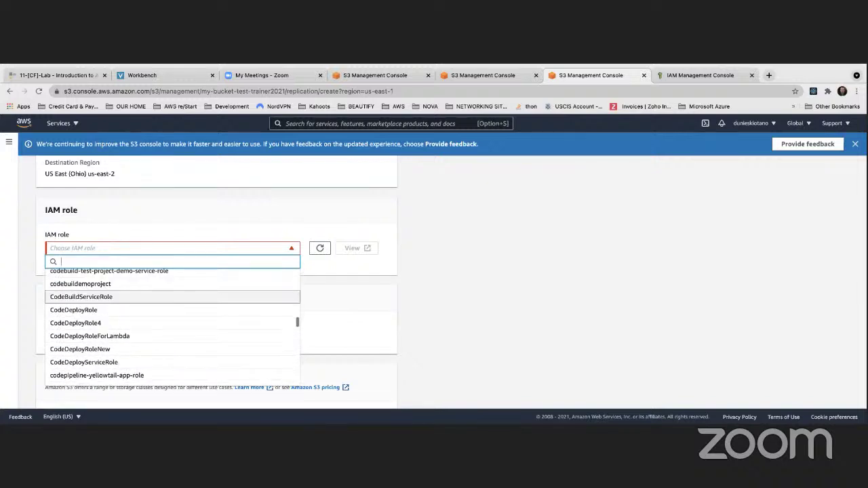
{"action": "type", "text": "s3"}
{"action": "key", "text": "BackSpace"}
{"action": "type", "text": "3cro"}
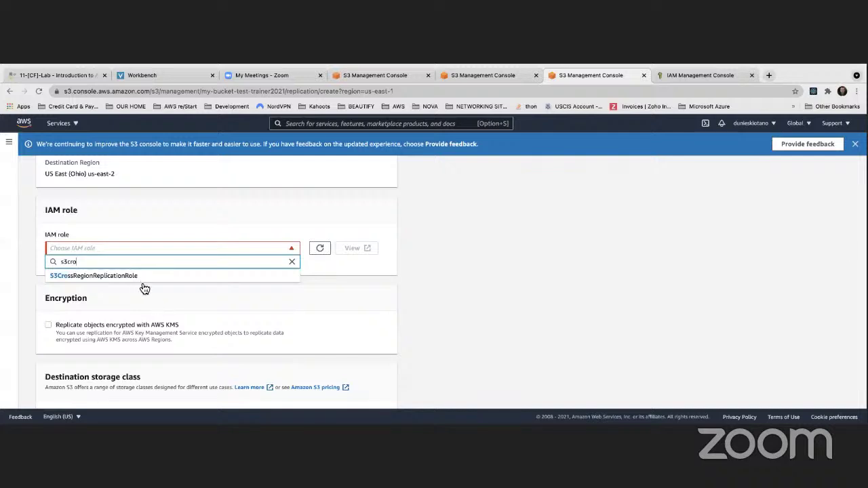
{"action": "left_click", "coordinate": [142, 284]}
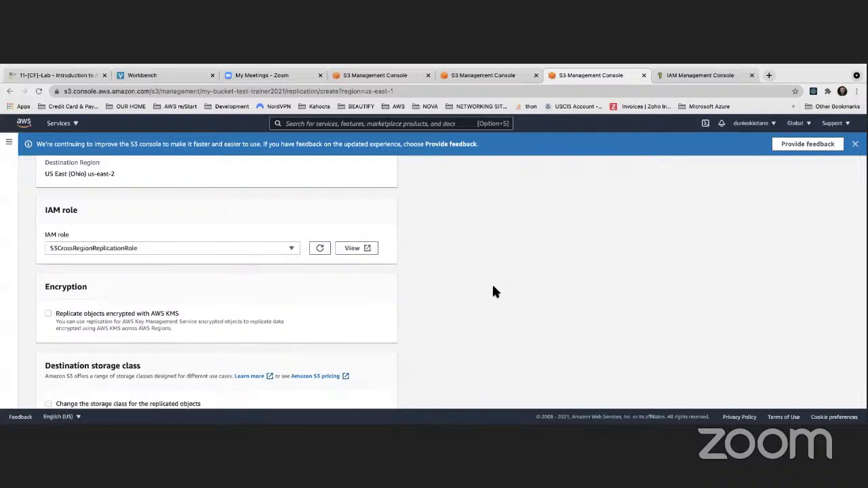
- Leave the encryption, storage class and additional replication options as they are and save the replication rule
{"action": "scroll", "coordinate": [454, 283], "scroll_direction": "down", "scroll_amount": 2}
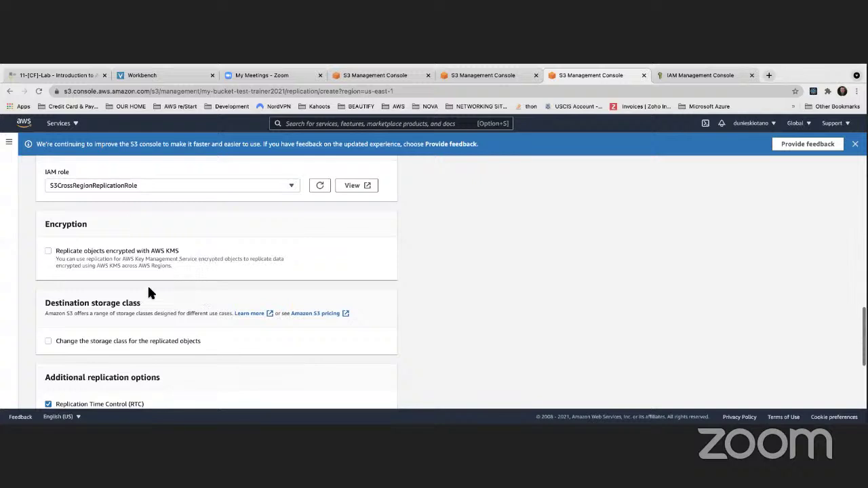
{"action": "scroll", "coordinate": [177, 281], "scroll_direction": "down", "scroll_amount": 3}
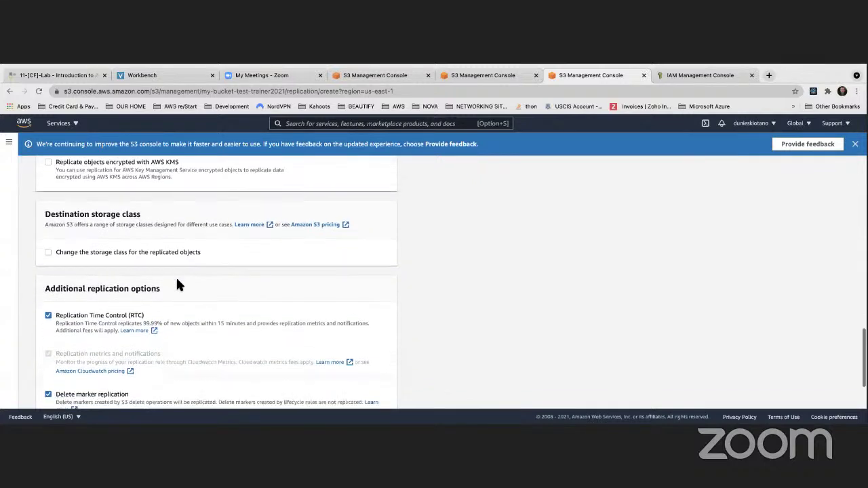
{"action": "scroll", "coordinate": [178, 285], "scroll_direction": "down", "scroll_amount": 3}
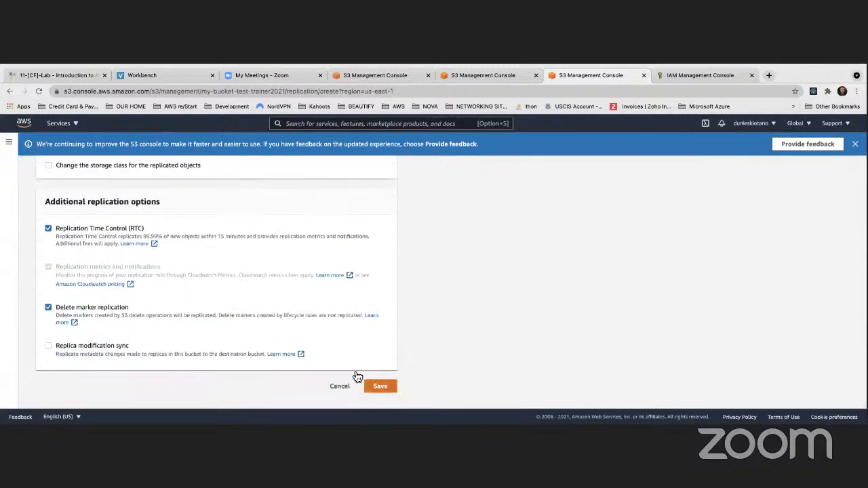
{"action": "left_click", "coordinate": [379, 386]}
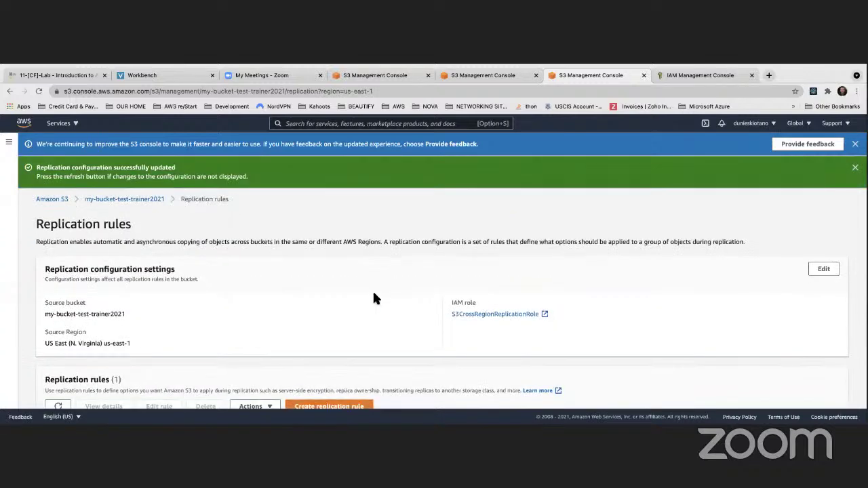
- Open MyReplicationRule and review its source, destination, encryption and additional replication options
{"action": "scroll", "coordinate": [375, 299], "scroll_direction": "down", "scroll_amount": 3}
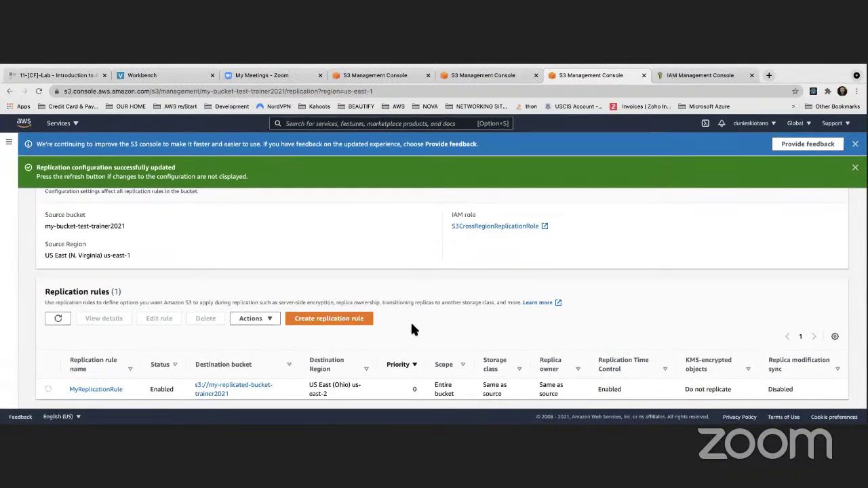
{"action": "left_click", "coordinate": [92, 388]}
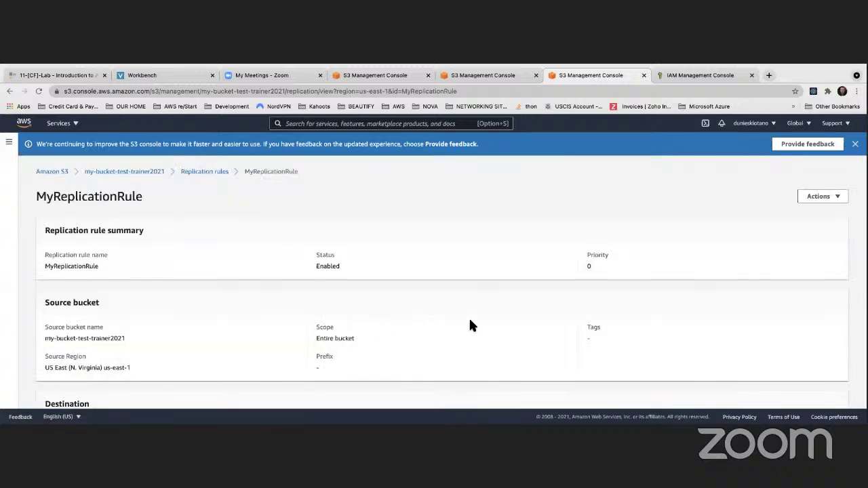
{"action": "scroll", "coordinate": [471, 321], "scroll_direction": "down", "scroll_amount": 4}
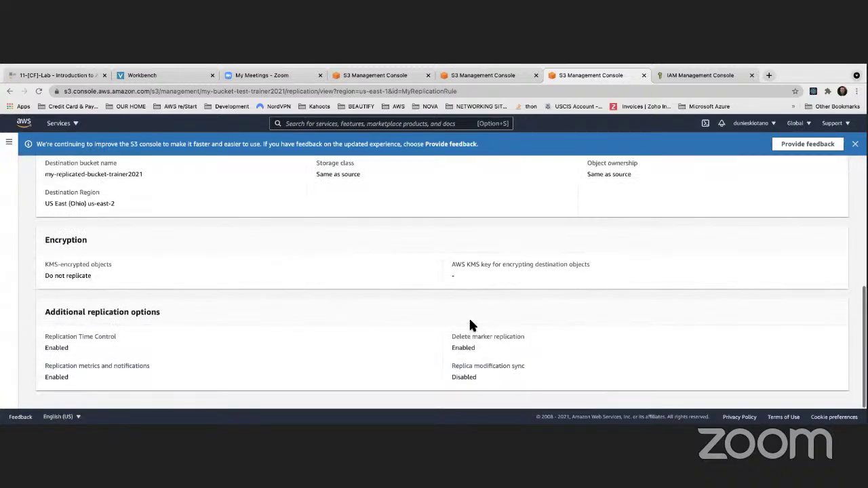
{"action": "scroll", "coordinate": [472, 326], "scroll_direction": "up", "scroll_amount": 3}
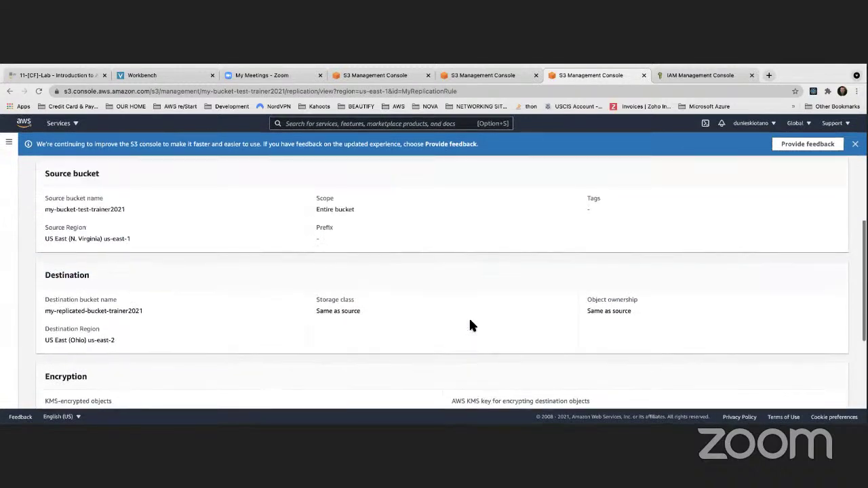
{"action": "scroll", "coordinate": [470, 320], "scroll_direction": "up", "scroll_amount": 3}
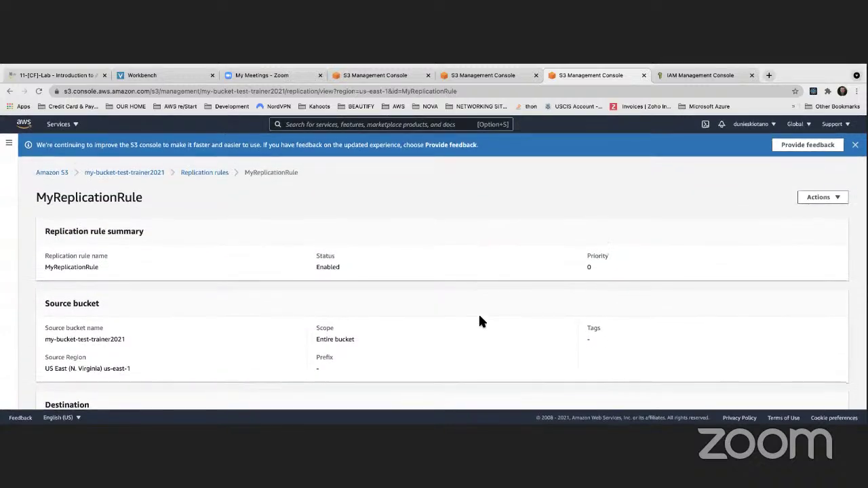
- Go back to the bucket list and open my-replicated-bucket-trainer2021 to check its objects
{"action": "left_click", "coordinate": [161, 174]}
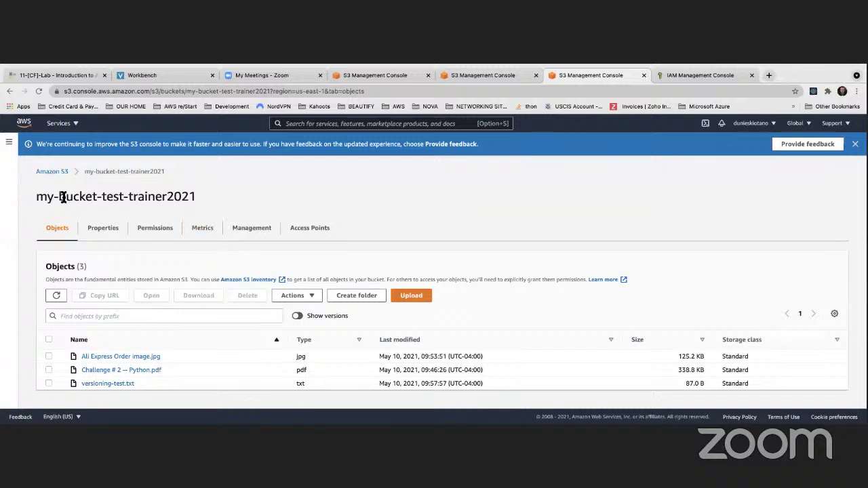
{"action": "left_click", "coordinate": [54, 171]}
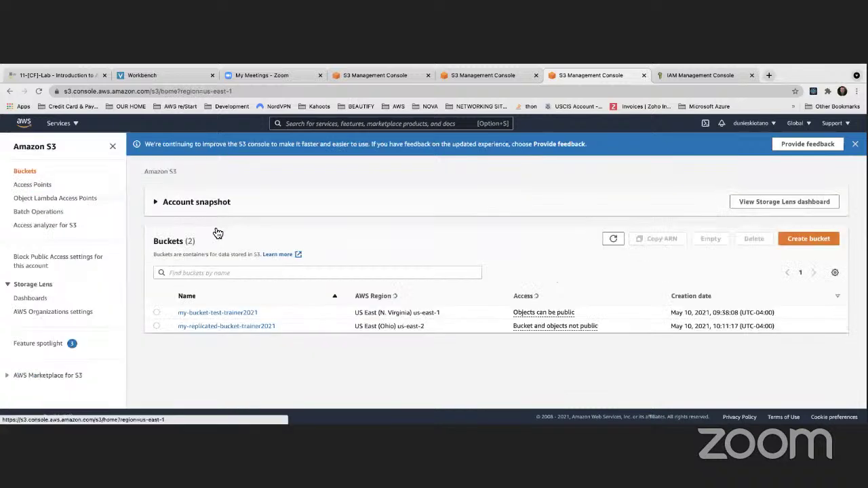
{"action": "left_click", "coordinate": [237, 341]}
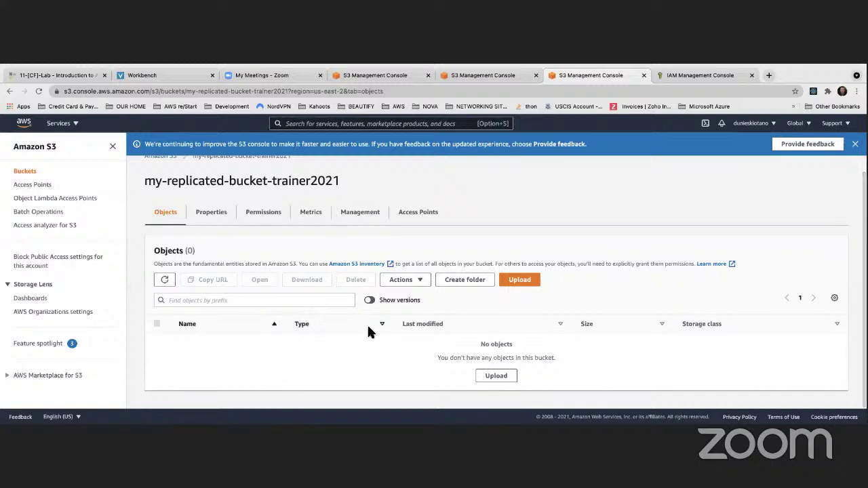
- Examine the properties of my-replicated-bucket-trainer2021, including its region and bucket versioning
{"action": "left_click", "coordinate": [207, 212]}
{"action": "scroll", "coordinate": [286, 277], "scroll_direction": "down", "scroll_amount": 10}
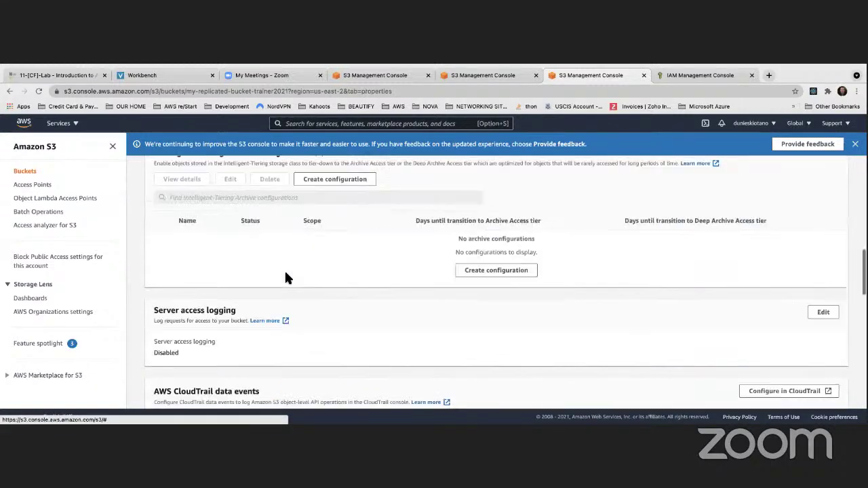
{"action": "scroll", "coordinate": [285, 277], "scroll_direction": "down", "scroll_amount": 5}
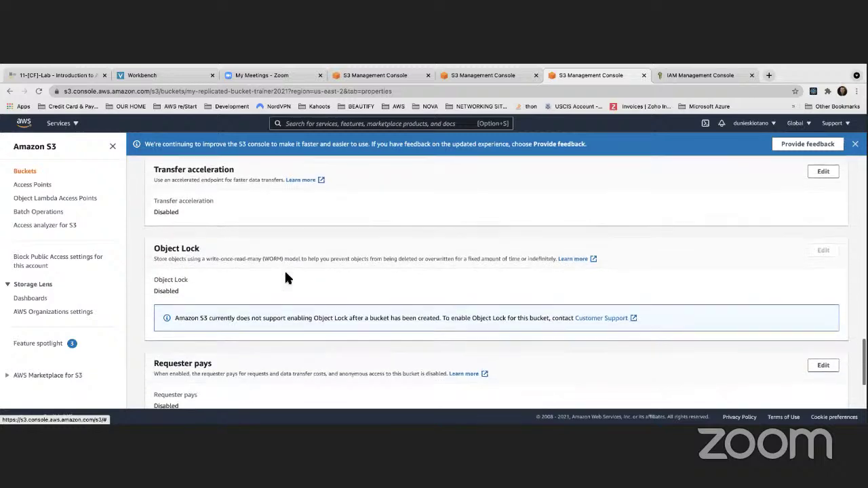
{"action": "scroll", "coordinate": [265, 272], "scroll_direction": "up", "scroll_amount": 15}
{"action": "scroll", "coordinate": [265, 271], "scroll_direction": "up", "scroll_amount": 2}
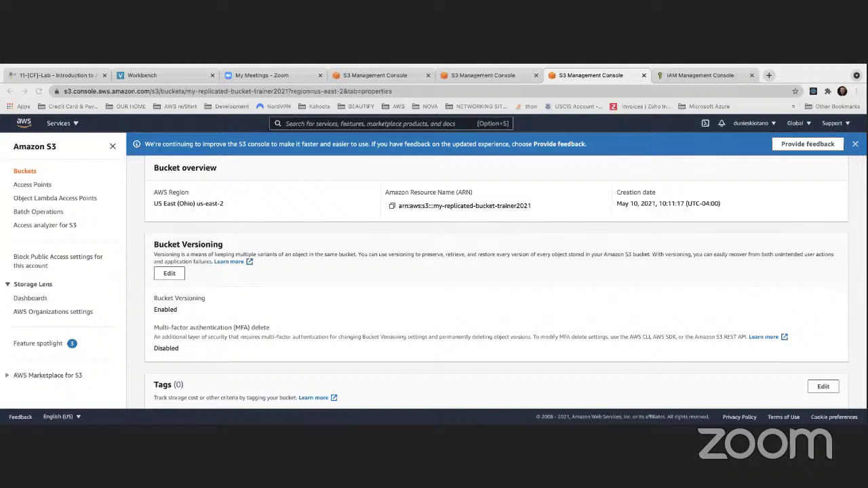
{"action": "scroll", "coordinate": [20, 147], "scroll_direction": "down", "scroll_amount": 1}
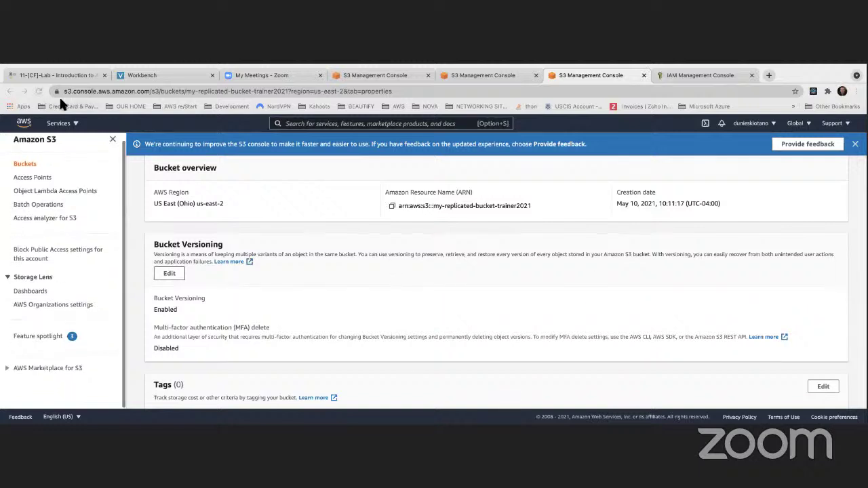
{"action": "scroll", "coordinate": [407, 285], "scroll_direction": "down", "scroll_amount": 2}
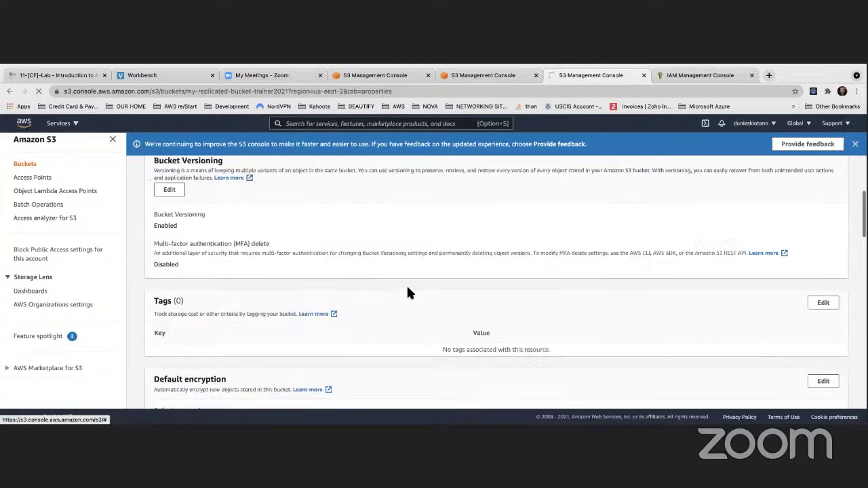
{"action": "scroll", "coordinate": [405, 290], "scroll_direction": "down", "scroll_amount": 6}
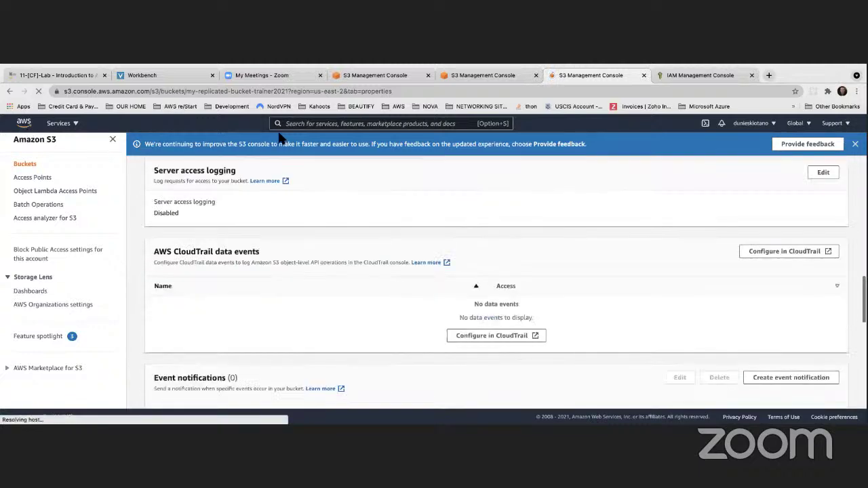
- Switch to the S3 page with the finished upload and open my-bucket-test-trainer2021 from the bucket list
{"action": "left_click", "coordinate": [371, 75]}
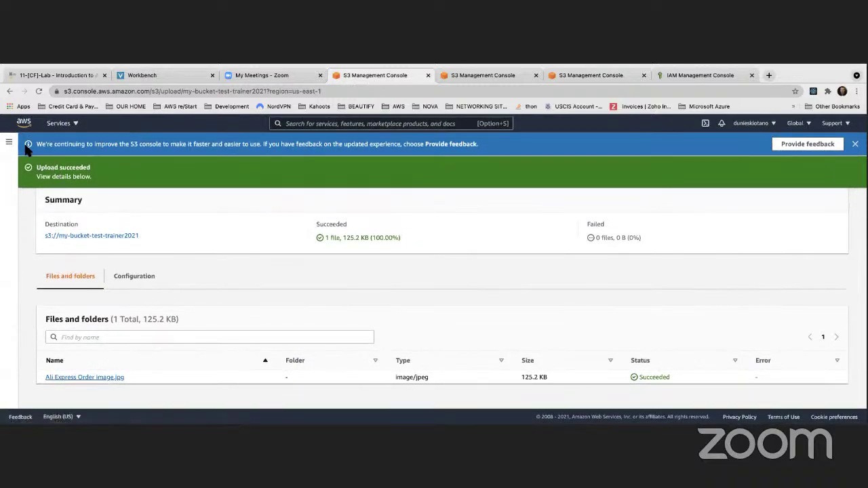
{"action": "left_click", "coordinate": [9, 141]}
{"action": "left_click", "coordinate": [25, 172]}
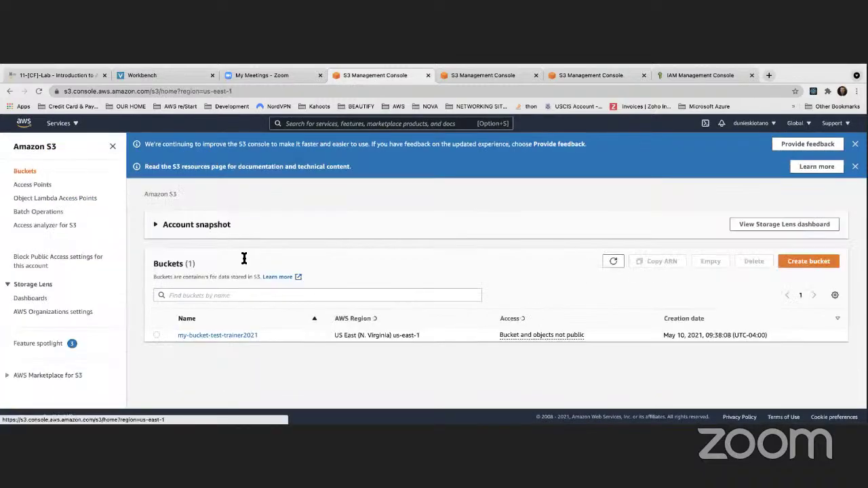
{"action": "left_click", "coordinate": [237, 349]}
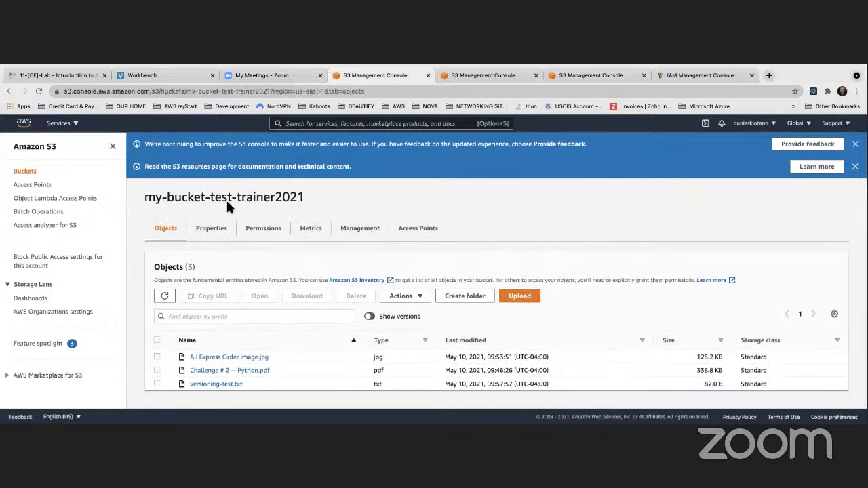
- Start an upload to my-bucket-test-trainer2021 and add AWS Cfn-Terraform-CLI Challenge.docx from the Desktop folder
{"action": "left_click", "coordinate": [522, 298]}
{"action": "left_click", "coordinate": [306, 290]}
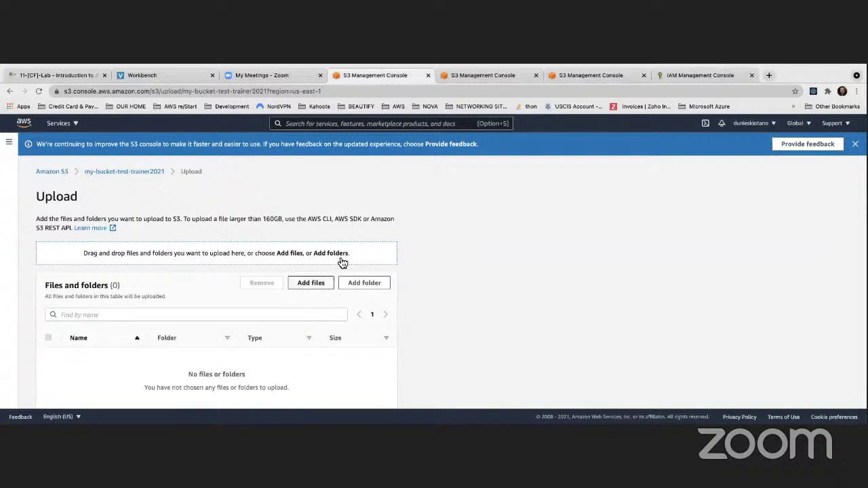
{"action": "scroll", "coordinate": [373, 264], "scroll_direction": "down", "scroll_amount": 2}
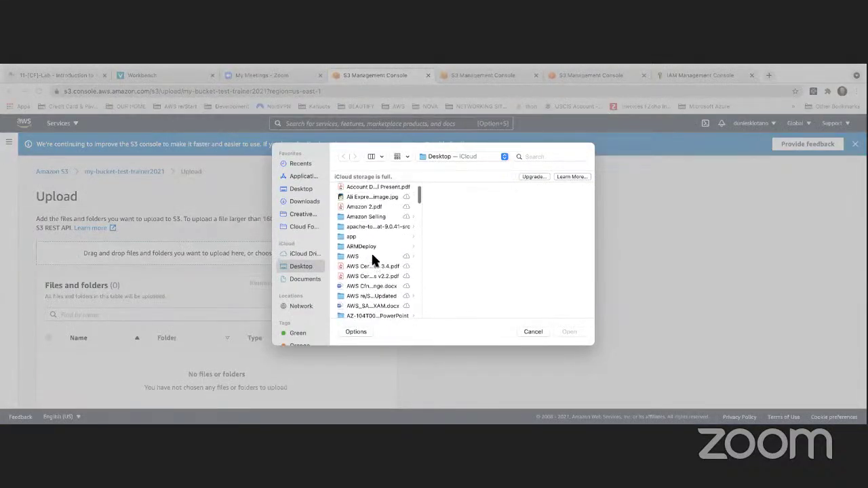
{"action": "left_click", "coordinate": [368, 206]}
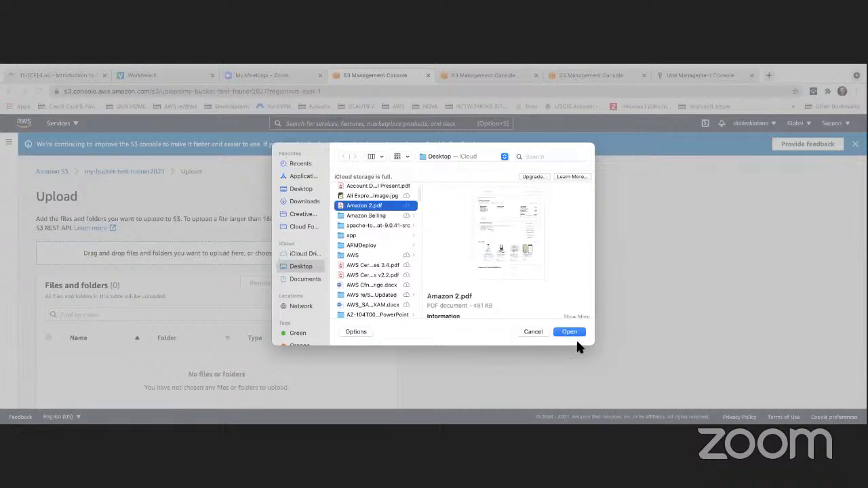
{"action": "scroll", "coordinate": [359, 231], "scroll_direction": "down", "scroll_amount": 5}
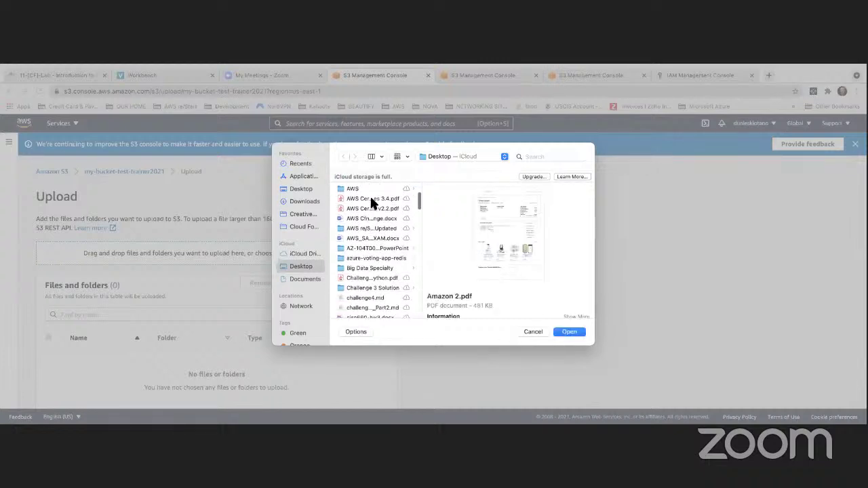
{"action": "left_click", "coordinate": [369, 197]}
{"action": "left_click", "coordinate": [369, 210]}
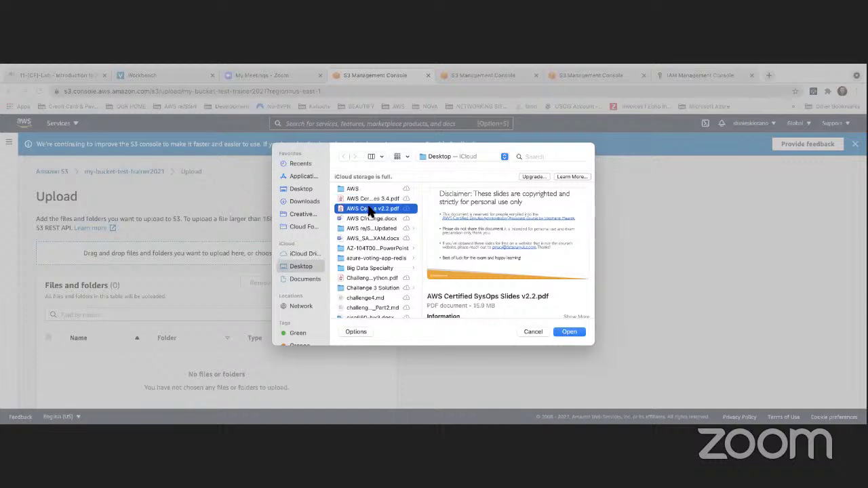
{"action": "left_click", "coordinate": [367, 219]}
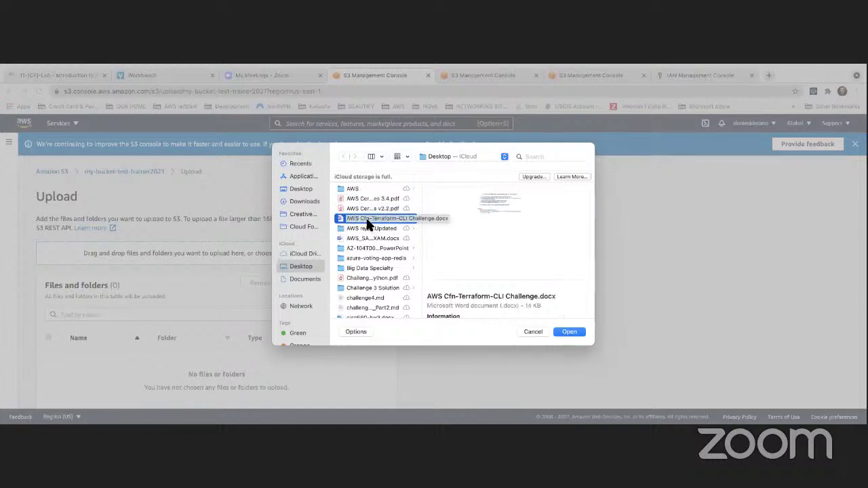
{"action": "left_click", "coordinate": [578, 334]}
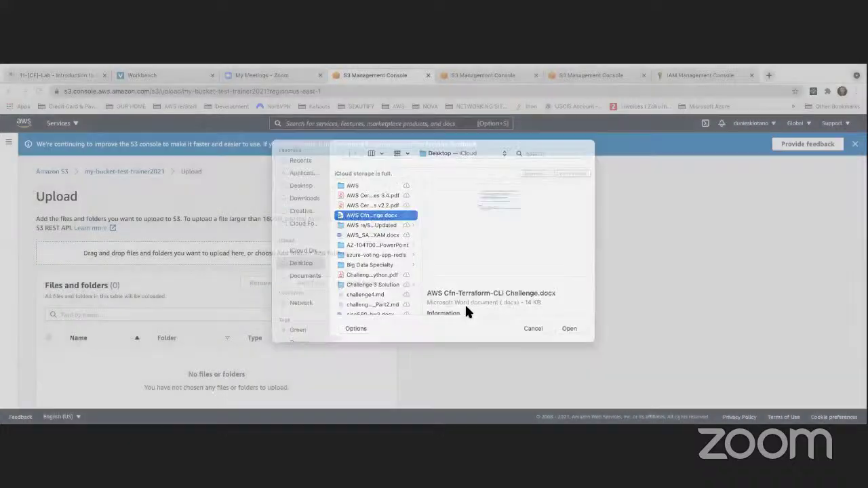
- Upload the added file to my-bucket-test-trainer2021 with the default permissions and properties
{"action": "scroll", "coordinate": [426, 308], "scroll_direction": "down", "scroll_amount": 3}
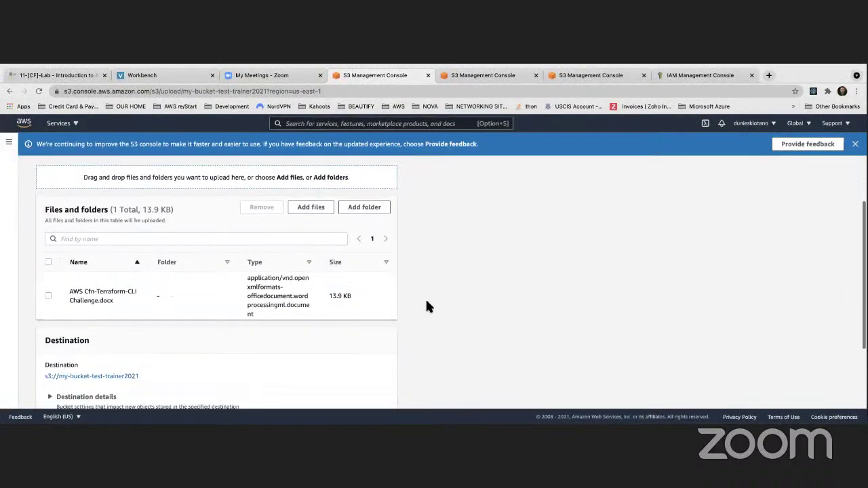
{"action": "scroll", "coordinate": [426, 307], "scroll_direction": "down", "scroll_amount": 3}
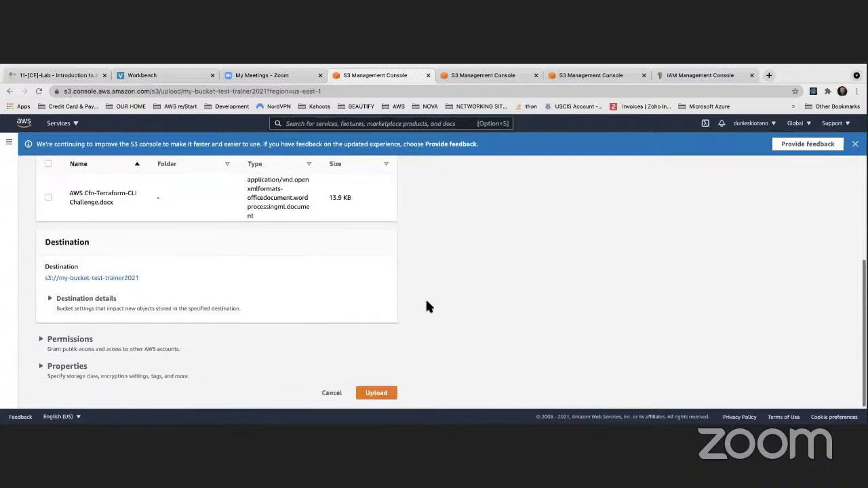
{"action": "left_click", "coordinate": [388, 392]}
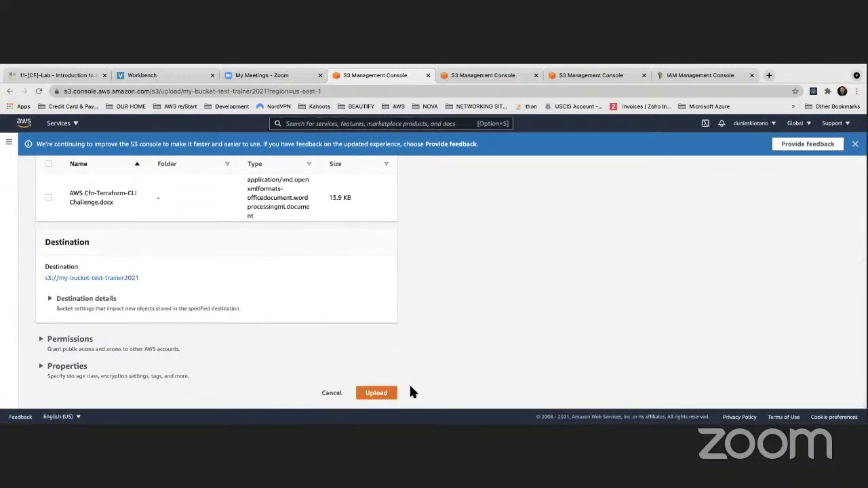
{"action": "scroll", "coordinate": [437, 339], "scroll_direction": "down", "scroll_amount": 2}
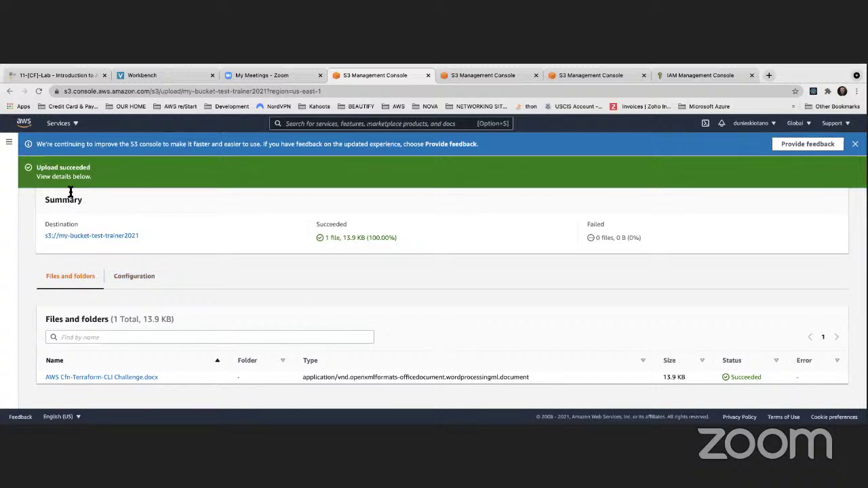
- Go back to the bucket list and open my-bucket-test-trainer2021 to check for the uploaded file
{"action": "left_click", "coordinate": [9, 141]}
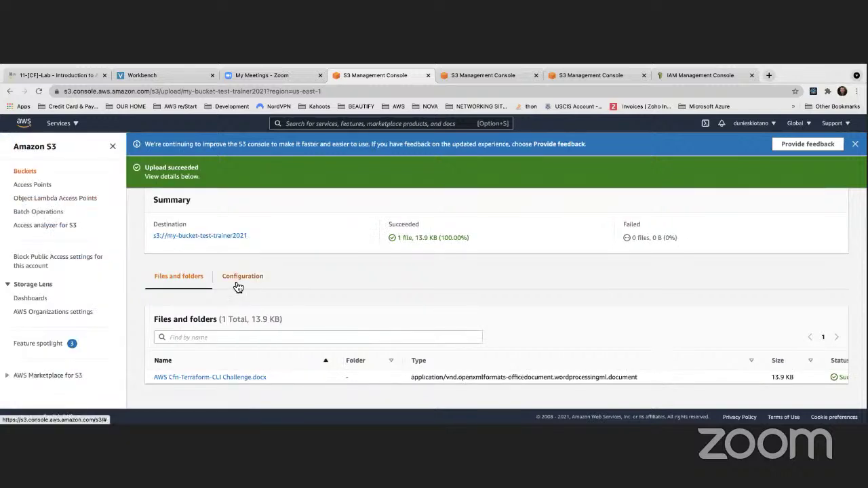
{"action": "left_click", "coordinate": [23, 171]}
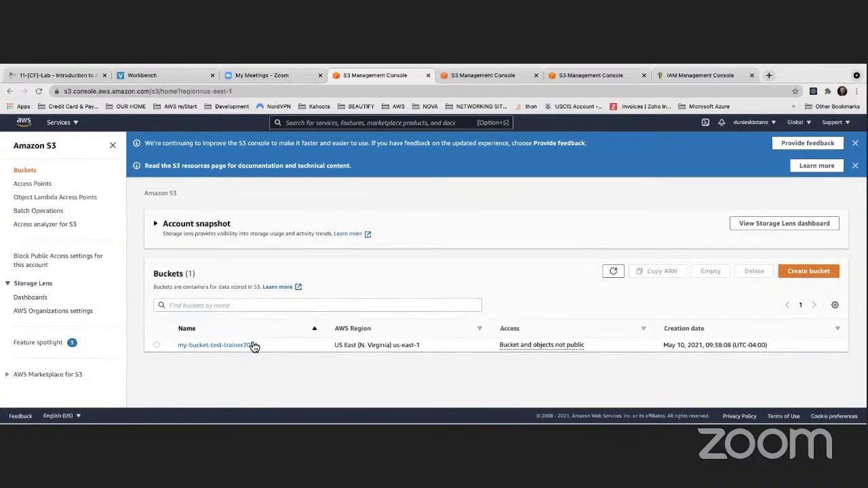
{"action": "left_click", "coordinate": [252, 347]}
{"action": "scroll", "coordinate": [290, 309], "scroll_direction": "down", "scroll_amount": 1}
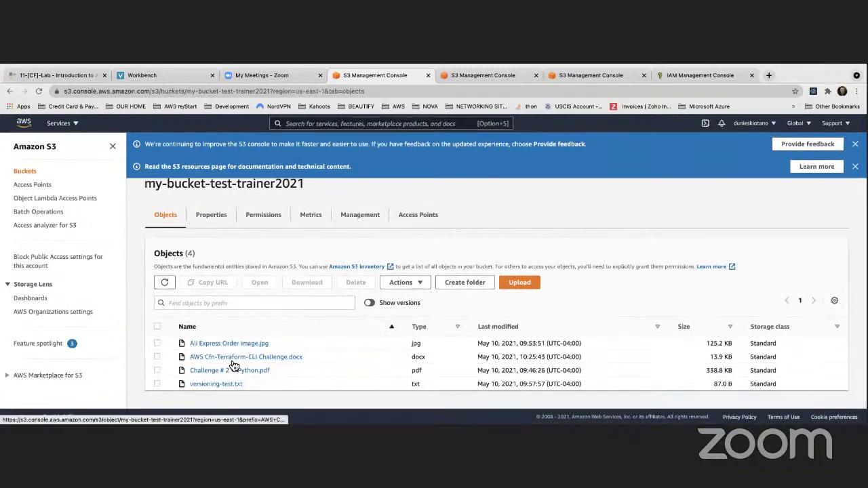
{"action": "scroll", "coordinate": [271, 345], "scroll_direction": "up", "scroll_amount": 1}
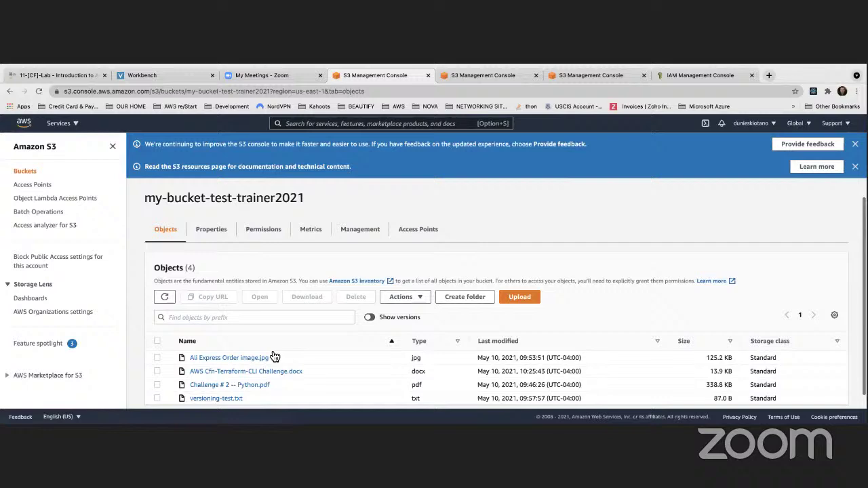
- Switch to the S3 page listing both buckets, open my-replicated-bucket-trainer2021 and reload its object list
{"action": "left_click", "coordinate": [513, 77]}
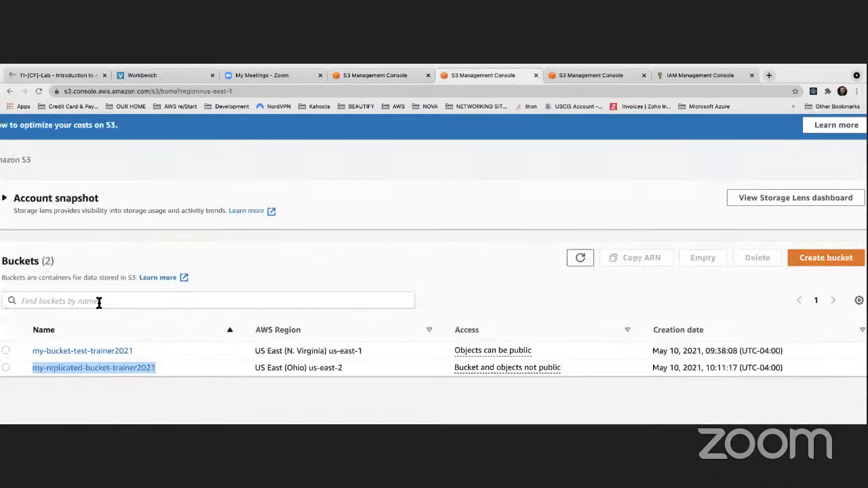
{"action": "left_click", "coordinate": [127, 369]}
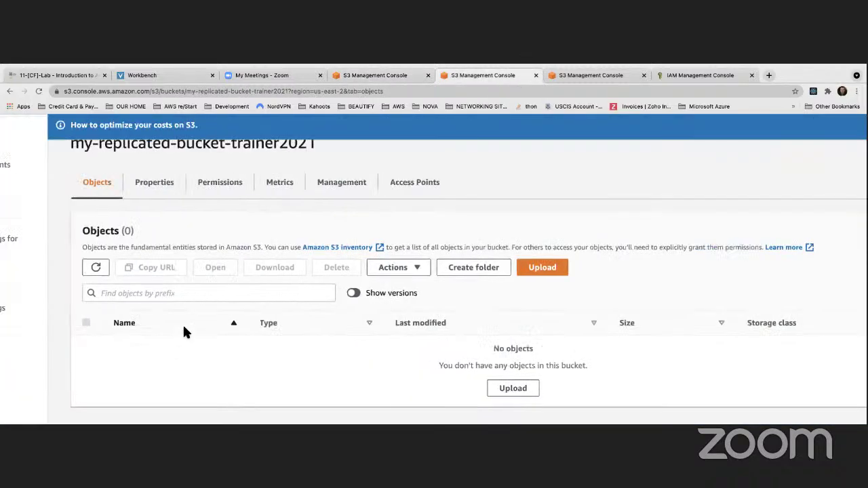
{"action": "left_click", "coordinate": [38, 91]}
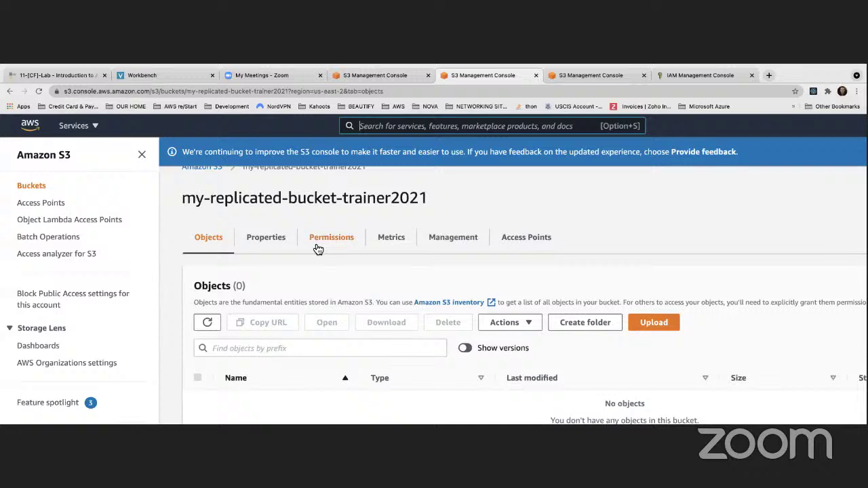
- Look through the properties of my-replicated-bucket-trainer2021, including its tags and default encryption
{"action": "left_click", "coordinate": [272, 238]}
{"action": "scroll", "coordinate": [360, 246], "scroll_direction": "down", "scroll_amount": 5}
{"action": "scroll", "coordinate": [358, 246], "scroll_direction": "down", "scroll_amount": 7}
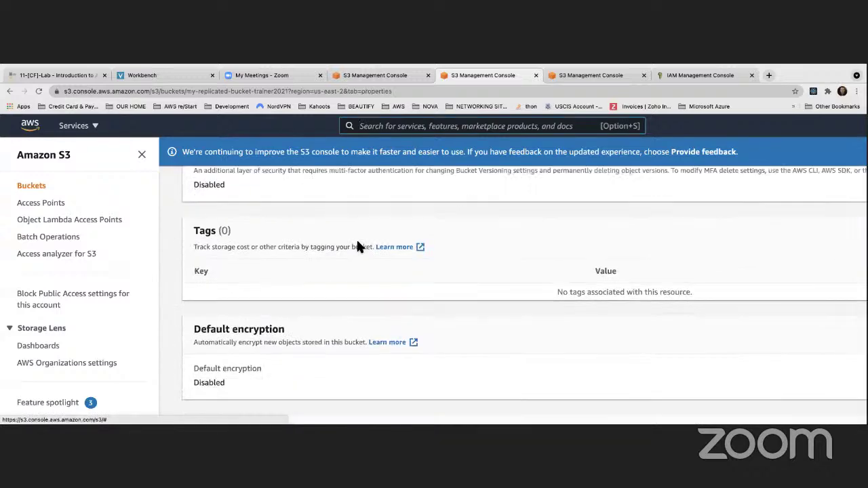
{"action": "scroll", "coordinate": [358, 245], "scroll_direction": "up", "scroll_amount": 4}
{"action": "scroll", "coordinate": [359, 246], "scroll_direction": "up", "scroll_amount": 8}
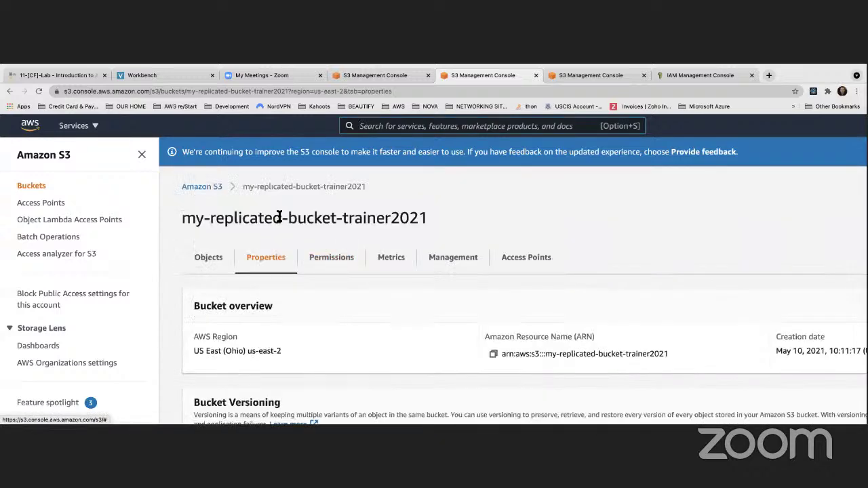
- Review the public access permissions, bucket policy and replication rules of my-replicated-bucket-trainer2021
{"action": "left_click", "coordinate": [325, 257]}
{"action": "scroll", "coordinate": [365, 259], "scroll_direction": "down", "scroll_amount": 10}
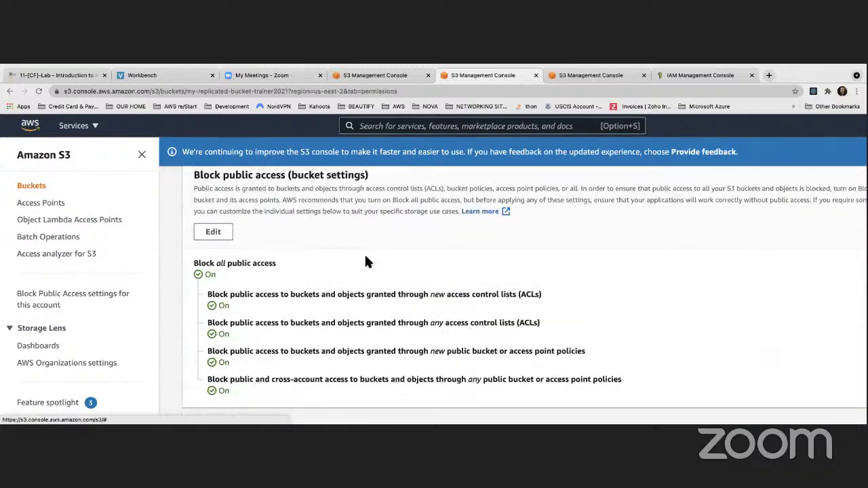
{"action": "scroll", "coordinate": [365, 259], "scroll_direction": "down", "scroll_amount": 3}
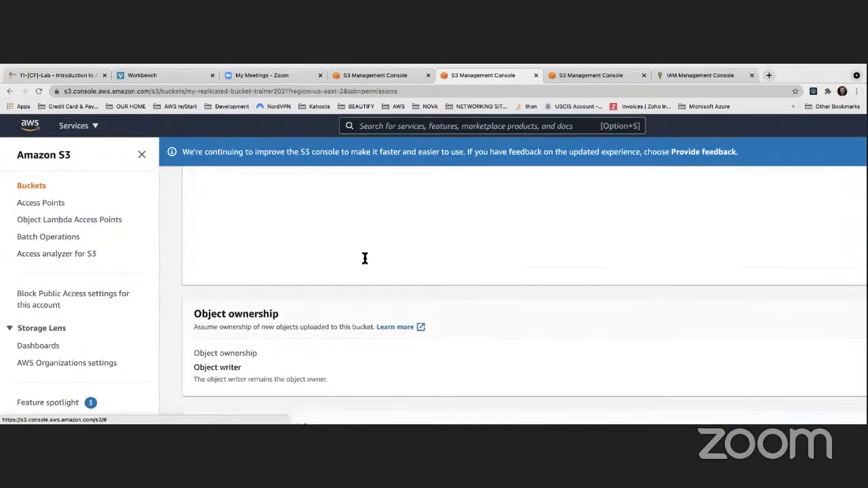
{"action": "scroll", "coordinate": [364, 258], "scroll_direction": "up", "scroll_amount": 5}
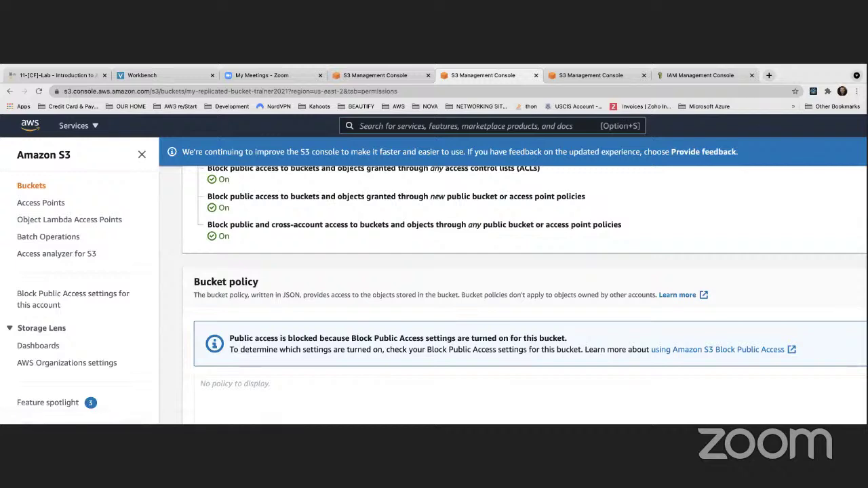
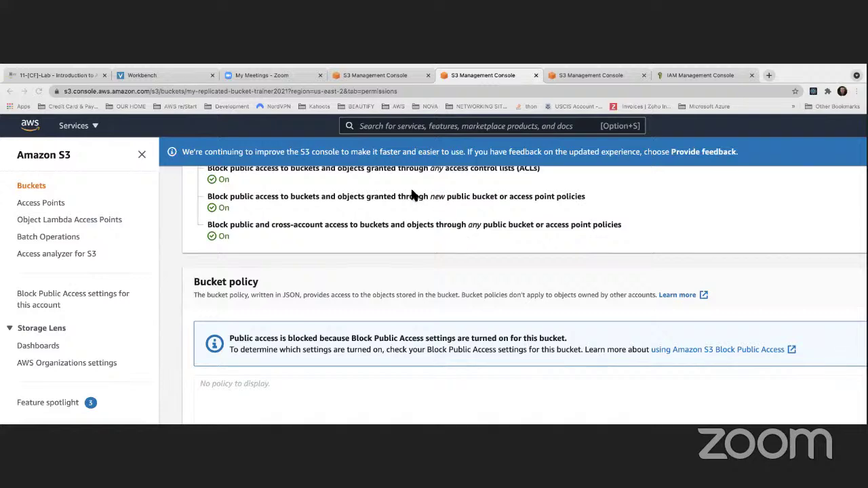
{"action": "scroll", "coordinate": [412, 194], "scroll_direction": "up", "scroll_amount": 10}
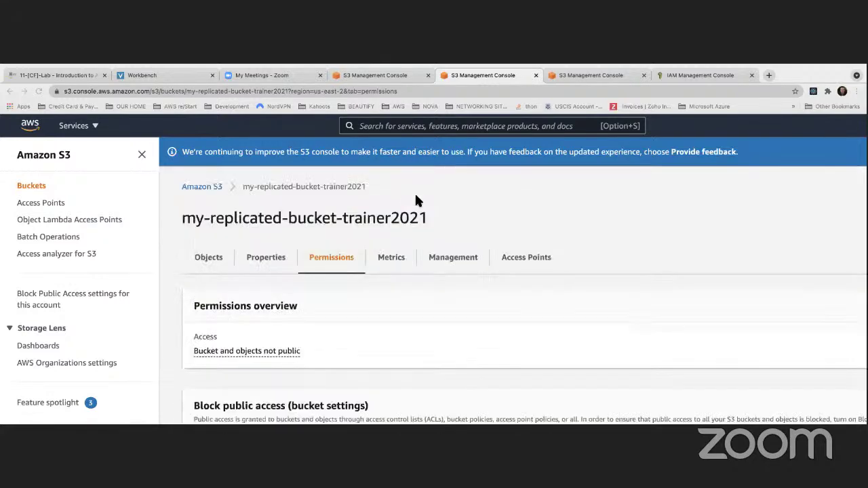
{"action": "left_click", "coordinate": [466, 257]}
{"action": "scroll", "coordinate": [466, 257], "scroll_direction": "down", "scroll_amount": 7}
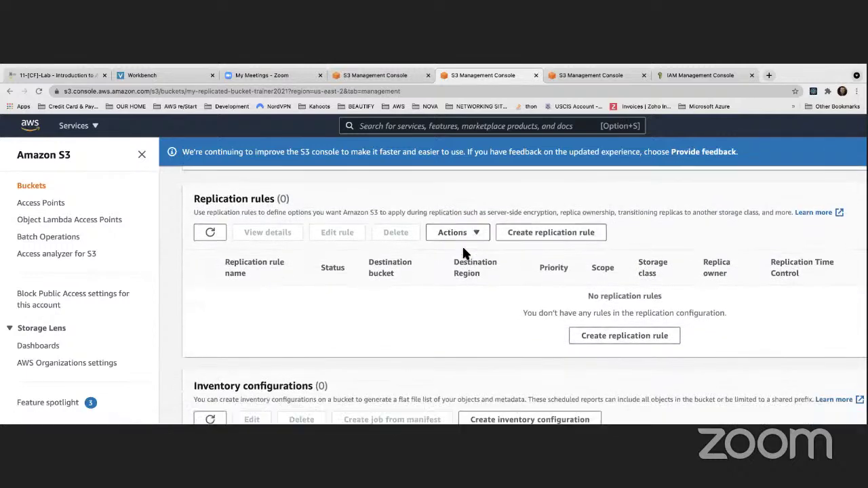
- Switch back to my-bucket-test-trainer2021 and check the status and options of its replication rule
{"action": "left_click", "coordinate": [390, 76]}
{"action": "scroll", "coordinate": [95, 247], "scroll_direction": "down", "scroll_amount": 1}
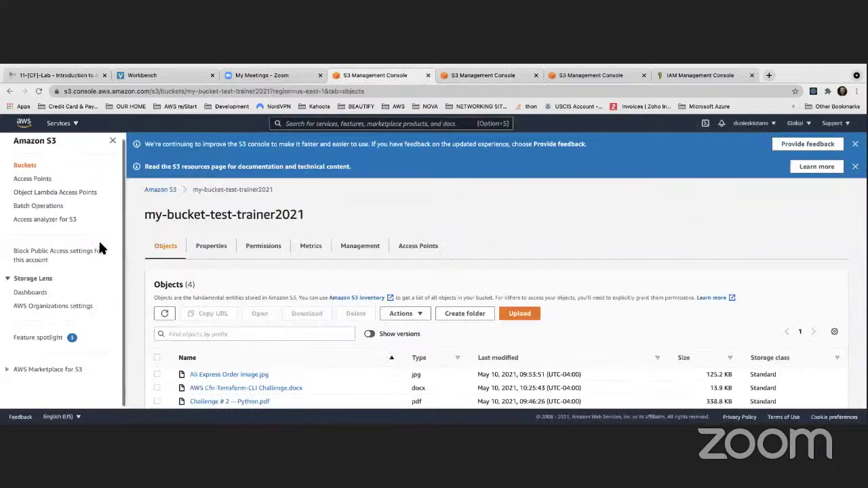
{"action": "left_click", "coordinate": [355, 249]}
{"action": "scroll", "coordinate": [297, 251], "scroll_direction": "down", "scroll_amount": 5}
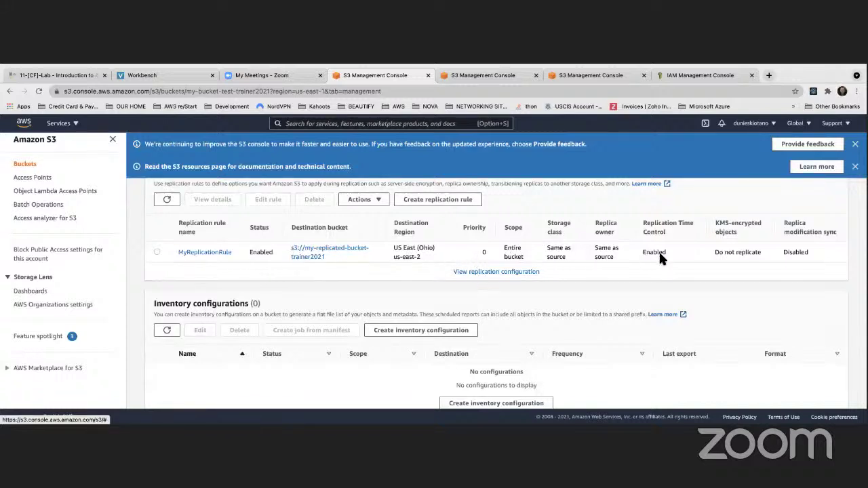
{"action": "scroll", "coordinate": [468, 268], "scroll_direction": "down", "scroll_amount": 1}
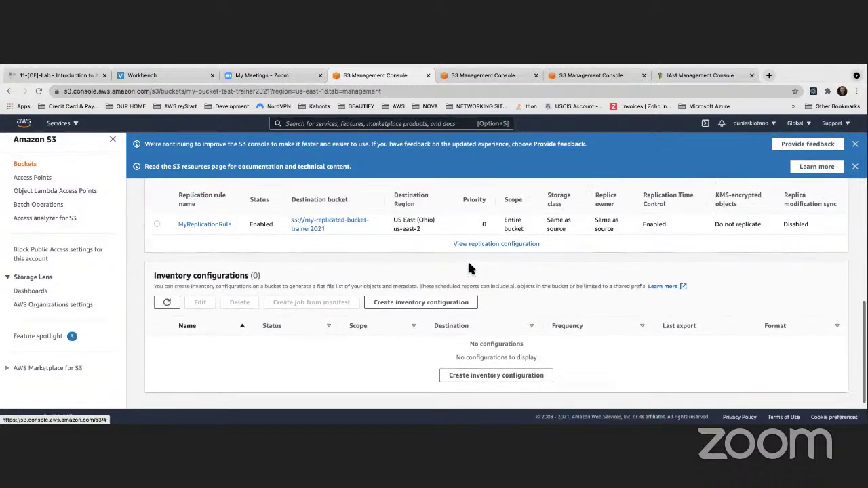
- Open the replication configuration of my-bucket-test-trainer2021 and review its source, IAM role and rule destination
{"action": "left_click", "coordinate": [472, 260]}
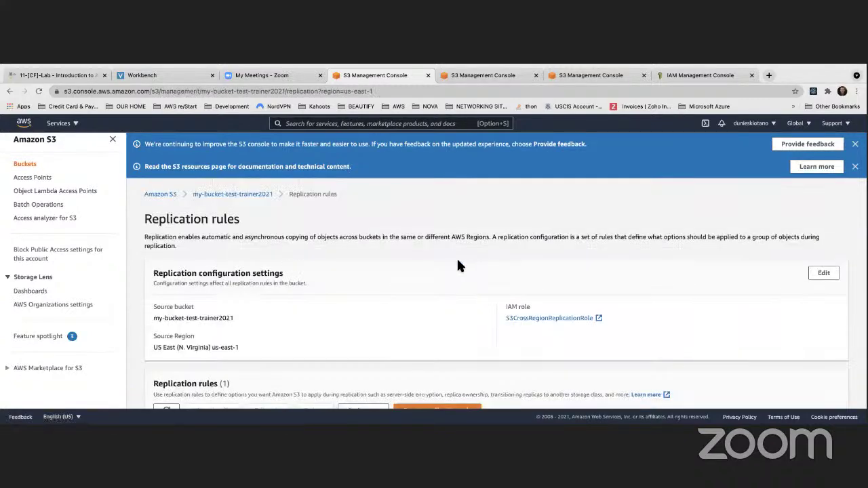
{"action": "scroll", "coordinate": [457, 257], "scroll_direction": "down", "scroll_amount": 3}
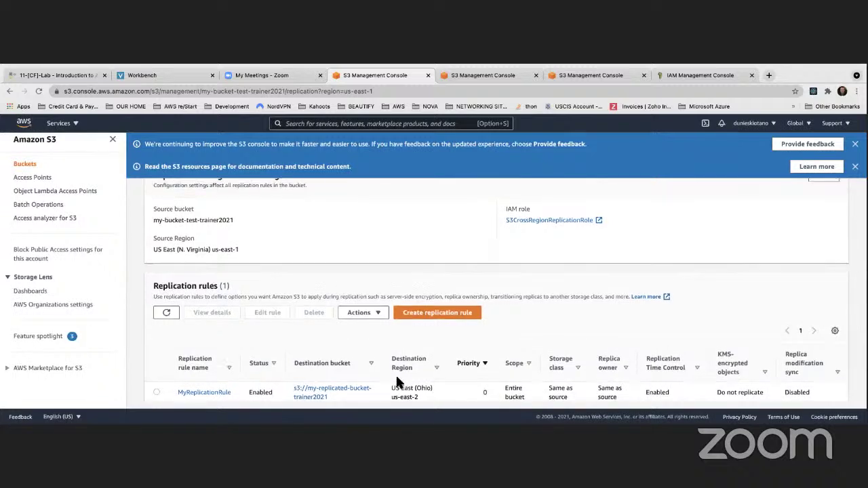
{"action": "scroll", "coordinate": [397, 376], "scroll_direction": "up", "scroll_amount": 1}
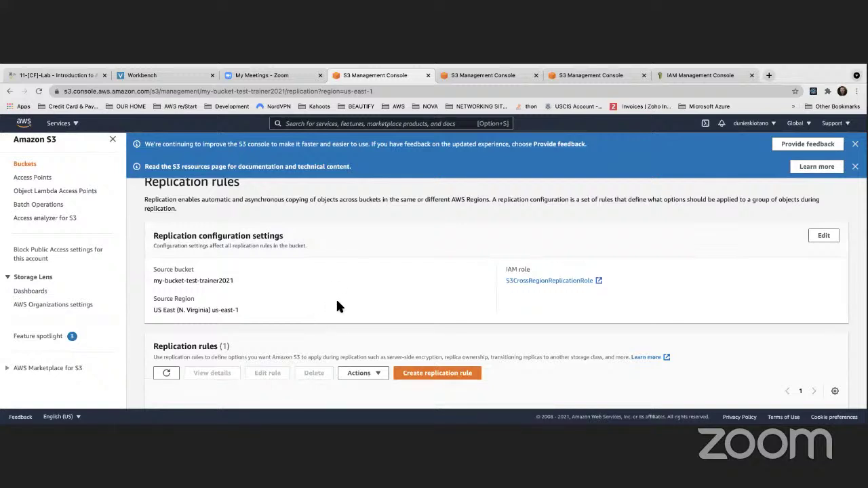
{"action": "scroll", "coordinate": [371, 305], "scroll_direction": "down", "scroll_amount": 1}
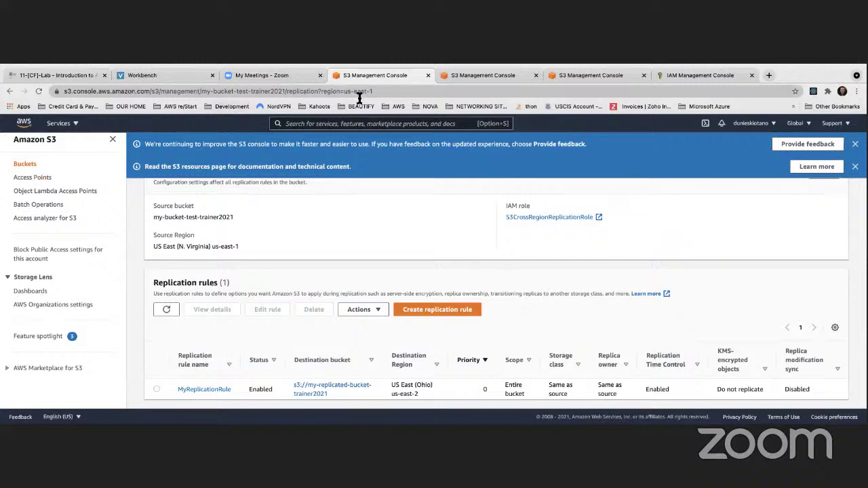
- Return to the bucket list and reopen my-bucket-test-trainer2021 to view its objects
{"action": "left_click", "coordinate": [25, 164]}
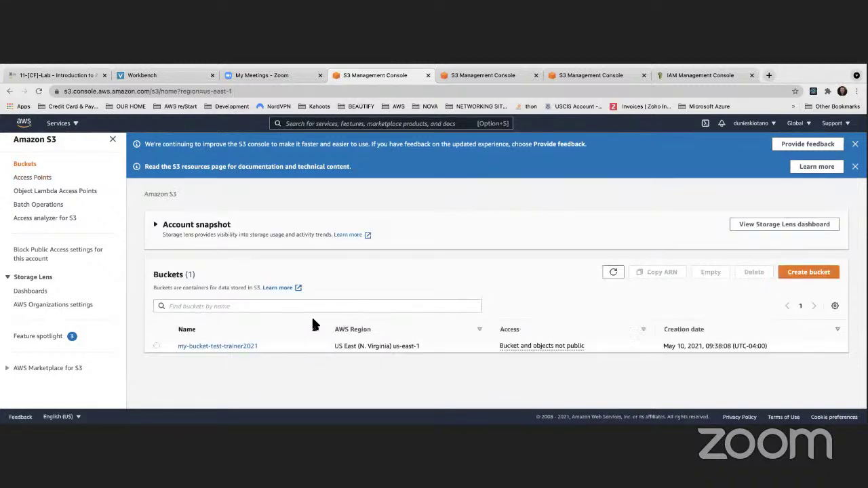
{"action": "left_click", "coordinate": [232, 347]}
{"action": "scroll", "coordinate": [268, 336], "scroll_direction": "down", "scroll_amount": 1}
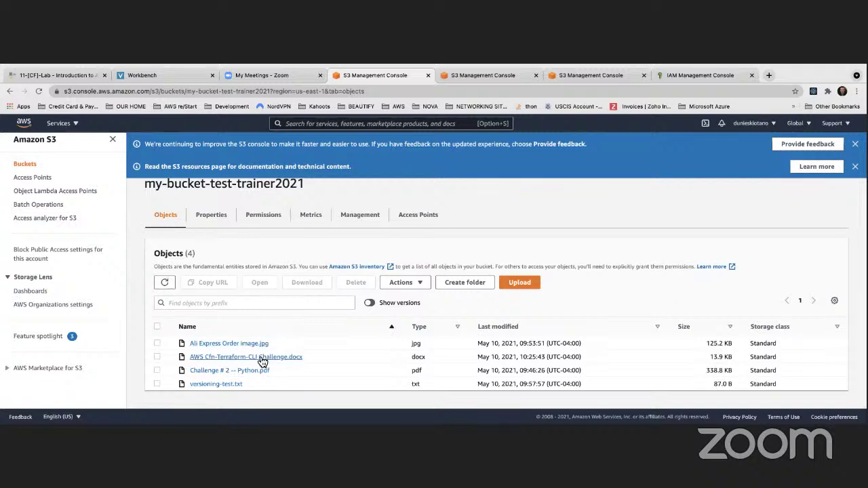
- Open AWS Cfn-Terraform-CLI Challenge.docx and check its replication status in the object management overview
{"action": "left_click", "coordinate": [259, 356]}
{"action": "scroll", "coordinate": [271, 343], "scroll_direction": "down", "scroll_amount": 1}
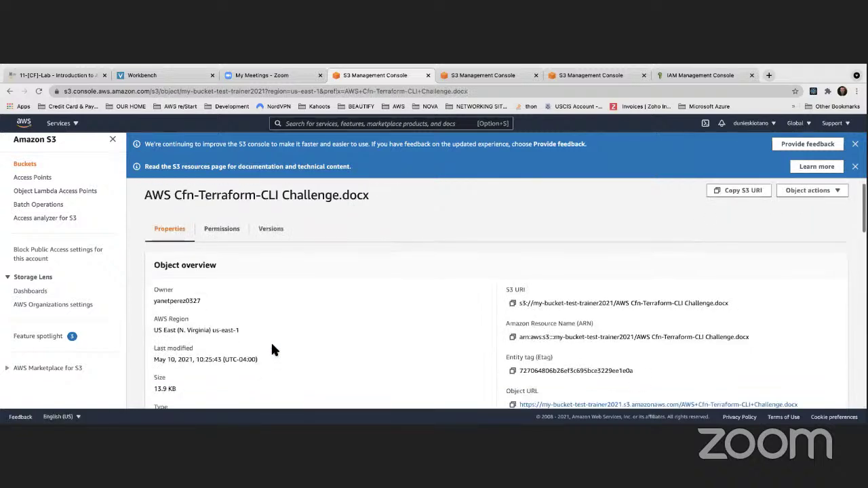
{"action": "scroll", "coordinate": [272, 350], "scroll_direction": "down", "scroll_amount": 3}
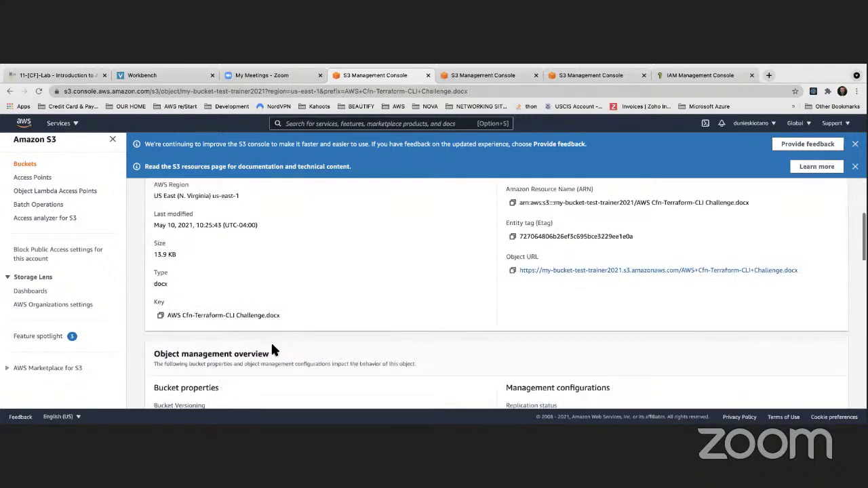
{"action": "scroll", "coordinate": [275, 349], "scroll_direction": "down", "scroll_amount": 2}
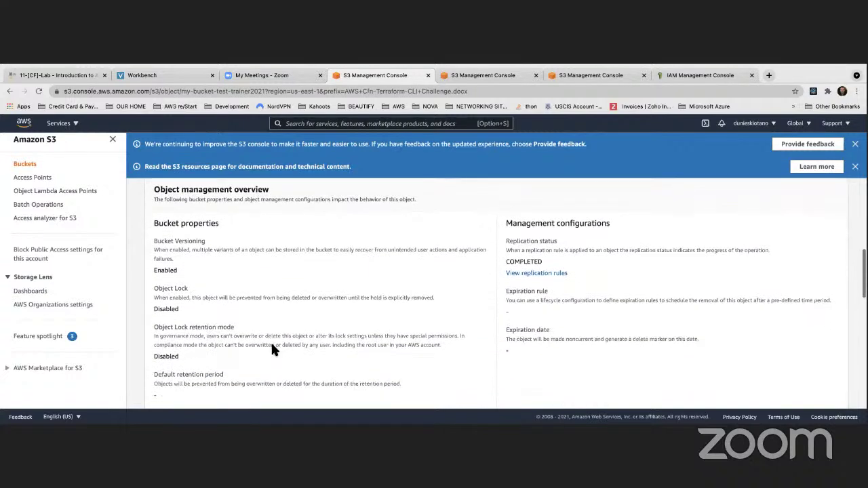
- Review the replication rules linked from the document's replication status, and return to the document's details
{"action": "left_click", "coordinate": [525, 272]}
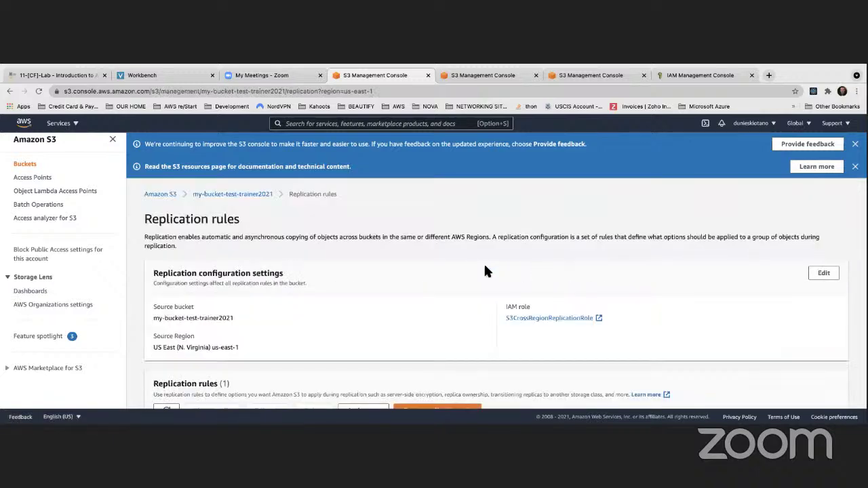
{"action": "scroll", "coordinate": [484, 269], "scroll_direction": "down", "scroll_amount": 3}
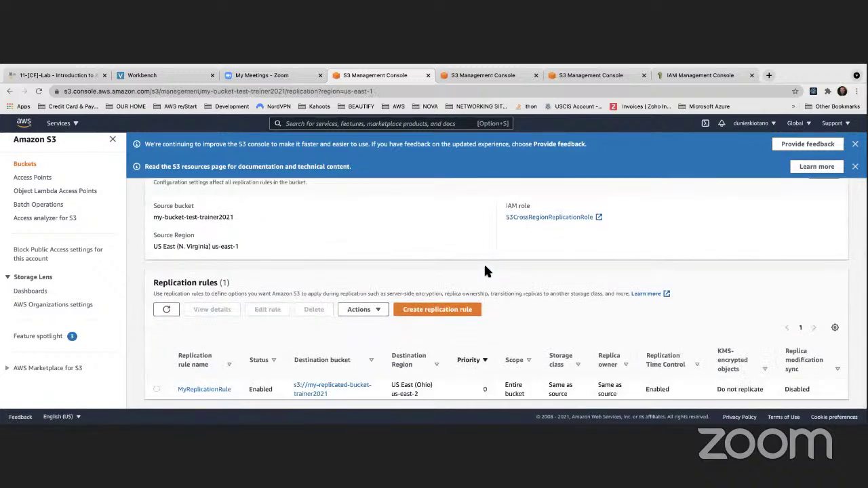
{"action": "scroll", "coordinate": [483, 270], "scroll_direction": "up", "scroll_amount": 3}
{"action": "left_click", "coordinate": [9, 91]}
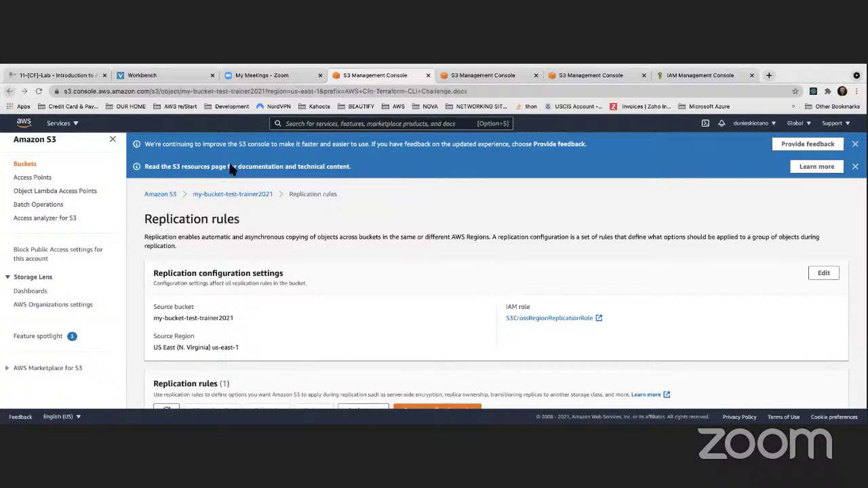
- Examine the document's overview, permissions, bucket properties and management configurations, ending at its replication status
{"action": "scroll", "coordinate": [580, 292], "scroll_direction": "down", "scroll_amount": 3}
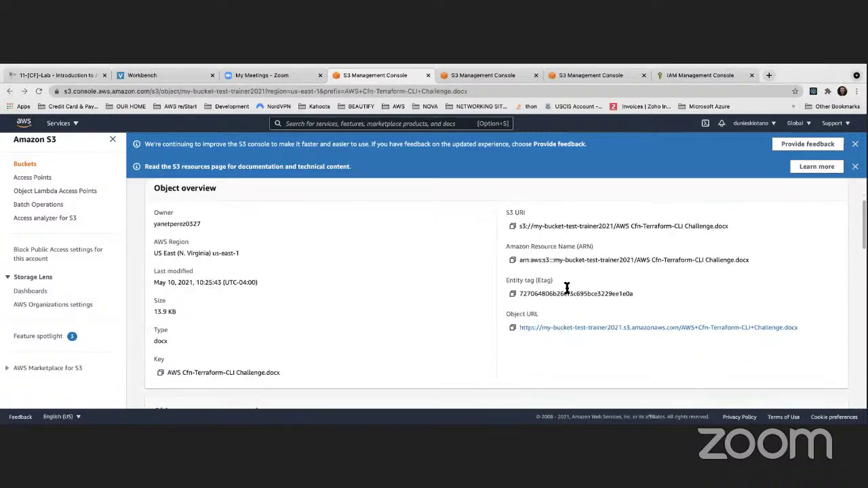
{"action": "scroll", "coordinate": [348, 250], "scroll_direction": "up", "scroll_amount": 3}
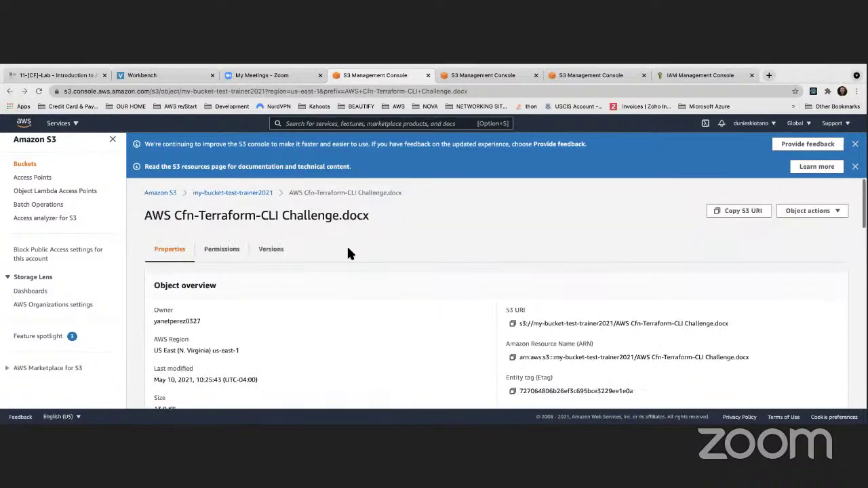
{"action": "left_click", "coordinate": [221, 249]}
{"action": "left_click", "coordinate": [161, 251]}
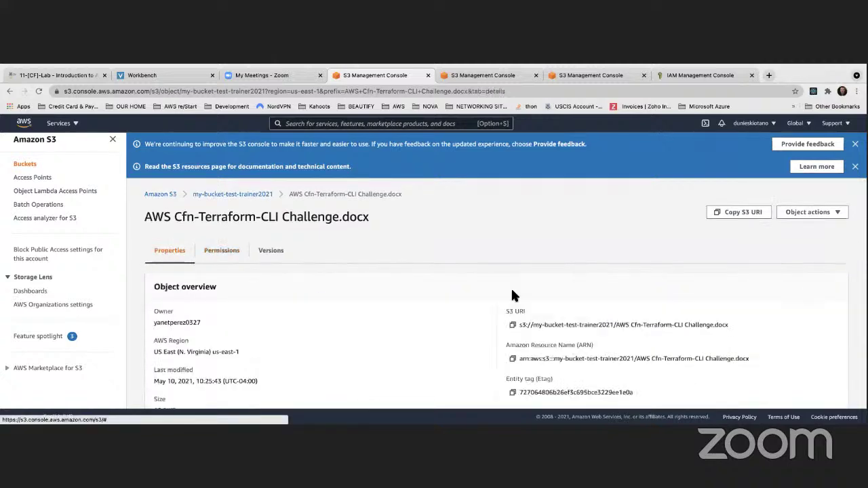
{"action": "scroll", "coordinate": [513, 292], "scroll_direction": "down", "scroll_amount": 5}
{"action": "scroll", "coordinate": [513, 292], "scroll_direction": "down", "scroll_amount": 1}
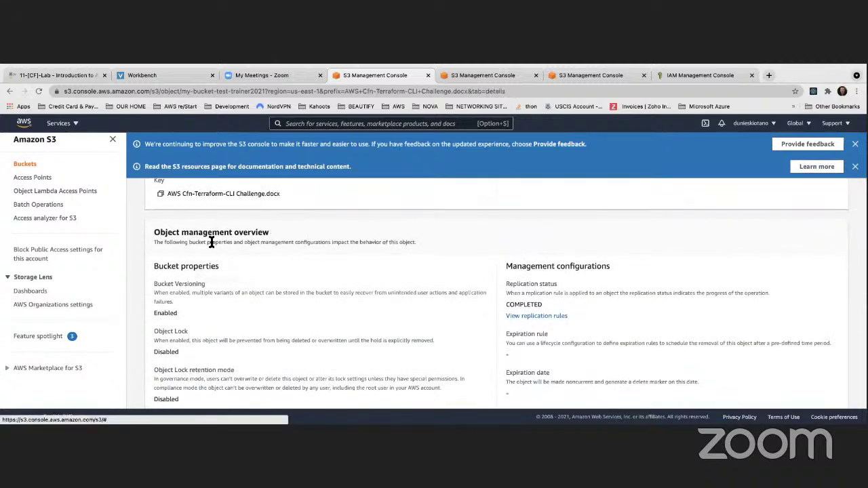
{"action": "scroll", "coordinate": [239, 243], "scroll_direction": "down", "scroll_amount": 2}
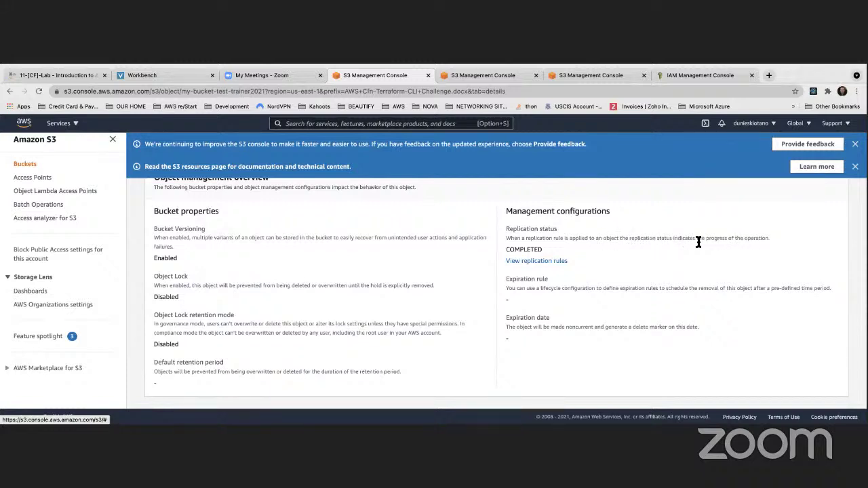
- Reopen the linked replication rules and follow MyReplicationRule's destination to my-replicated-bucket-trainer2021
{"action": "left_click", "coordinate": [540, 261]}
{"action": "scroll", "coordinate": [601, 265], "scroll_direction": "down", "scroll_amount": 3}
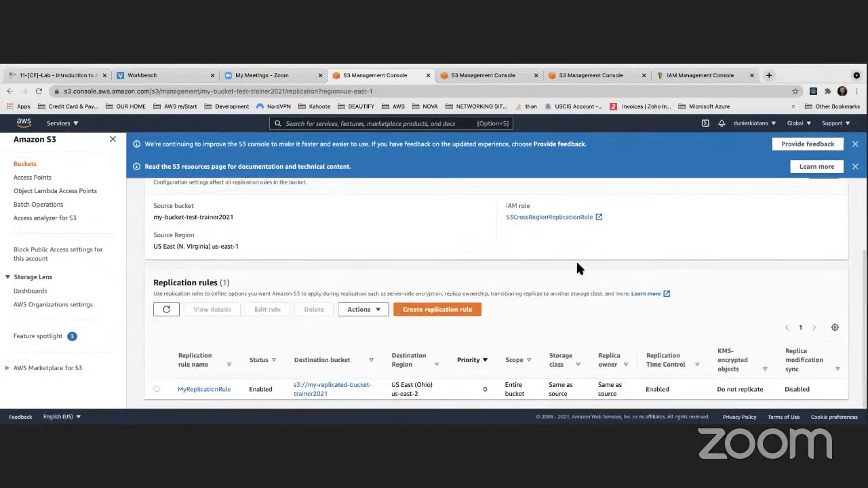
{"action": "left_click", "coordinate": [313, 391]}
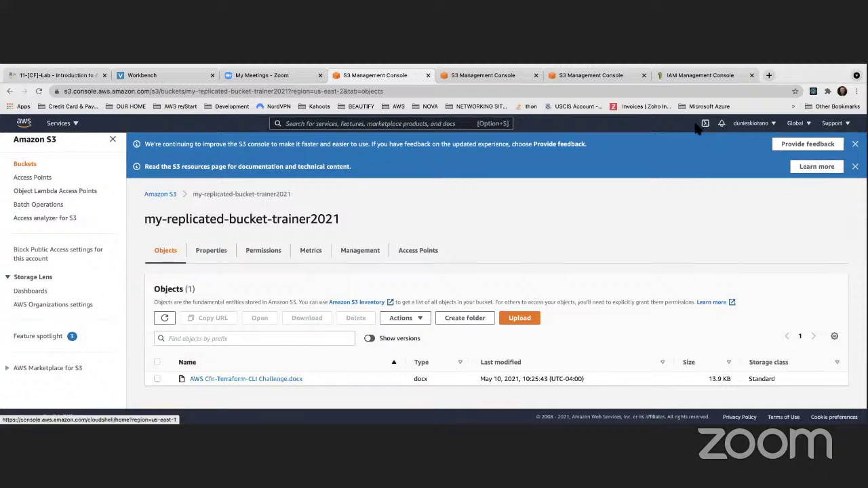
- Switch to the other browser tab showing my-replicated-bucket-trainer2021, restore the page to actual size and list the bucket's objects
{"action": "left_click", "coordinate": [592, 75]}
{"action": "scroll", "coordinate": [422, 225], "scroll_direction": "up", "scroll_amount": 5}
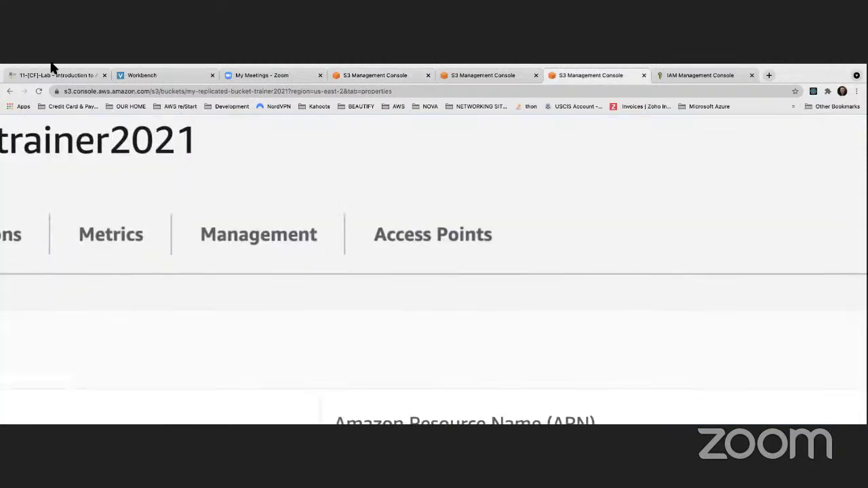
{"action": "left_click", "coordinate": [103, 69]}
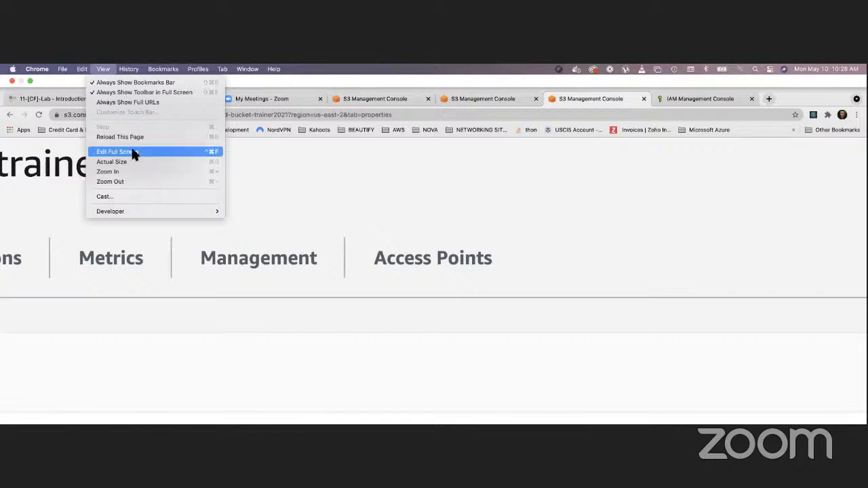
{"action": "left_click", "coordinate": [133, 161]}
{"action": "scroll", "coordinate": [360, 288], "scroll_direction": "down", "scroll_amount": 2}
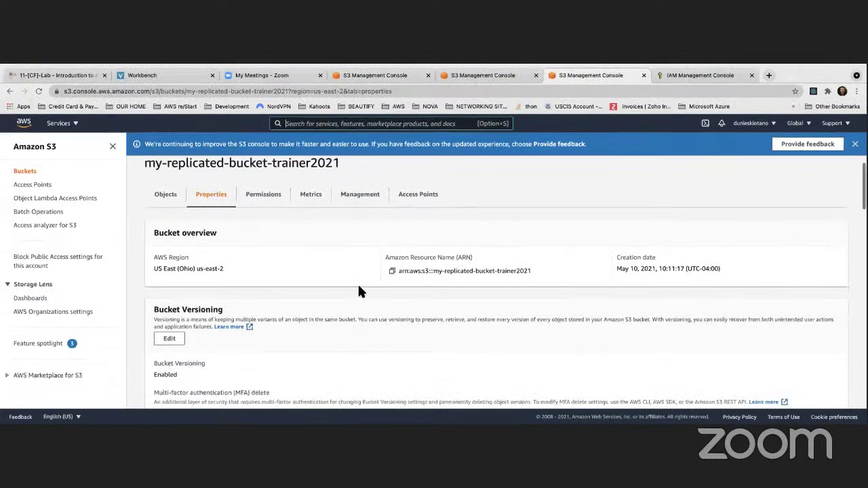
{"action": "scroll", "coordinate": [360, 287], "scroll_direction": "up", "scroll_amount": 3}
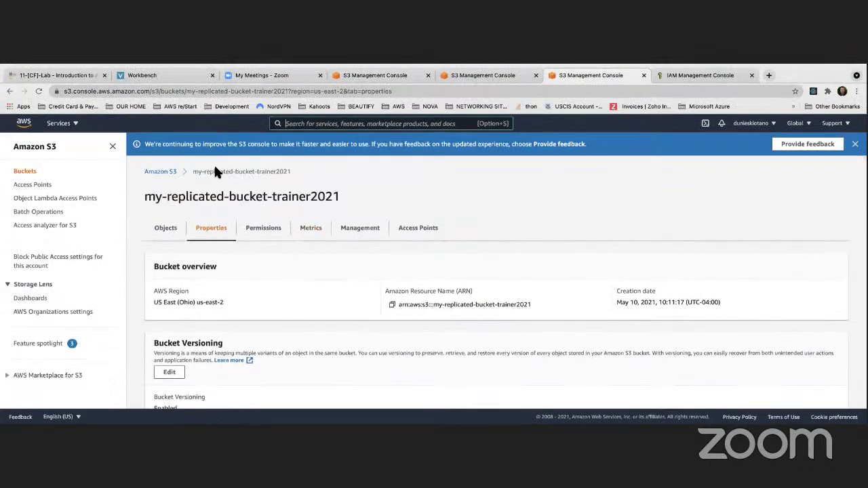
{"action": "left_click", "coordinate": [165, 228]}
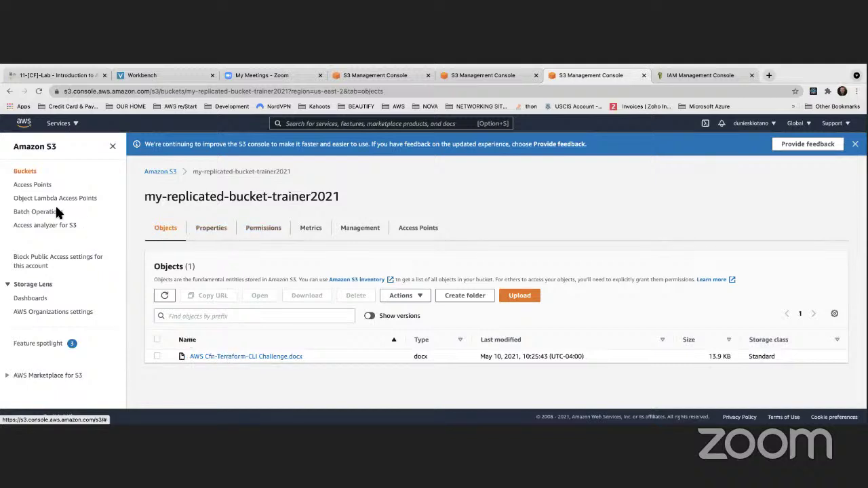
- Check the source bucket's region in the bucket list, view the objects of my-bucket-test-trainer2021 and return to the list
{"action": "left_click", "coordinate": [31, 173]}
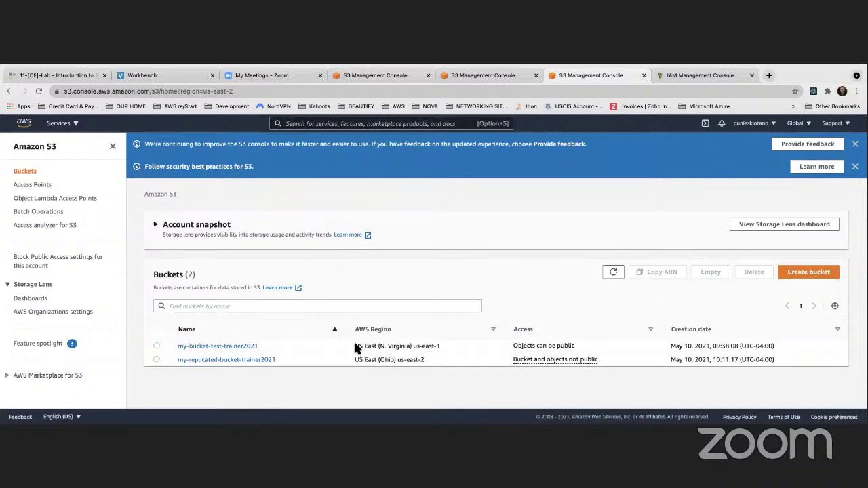
{"action": "left_click_drag", "start_coordinate": [356, 347], "coordinate": [415, 346]}
{"action": "left_click", "coordinate": [224, 346]}
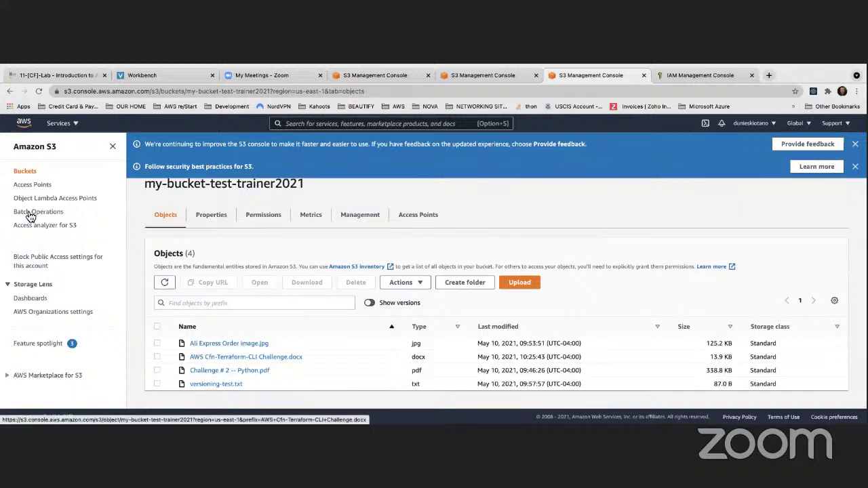
{"action": "key", "text": "super+bracketleft"}
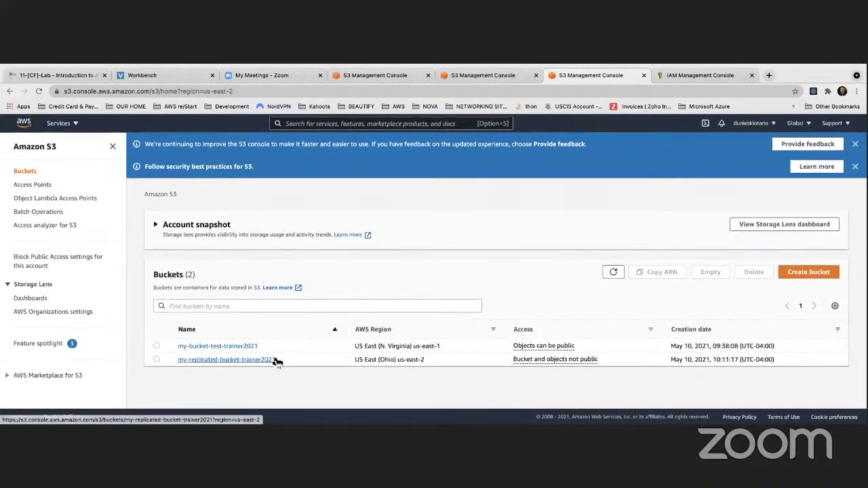
- View the objects of my-replicated-bucket-trainer2021, and reopen my-bucket-test-trainer2021 from the bucket list
{"action": "left_click", "coordinate": [273, 358]}
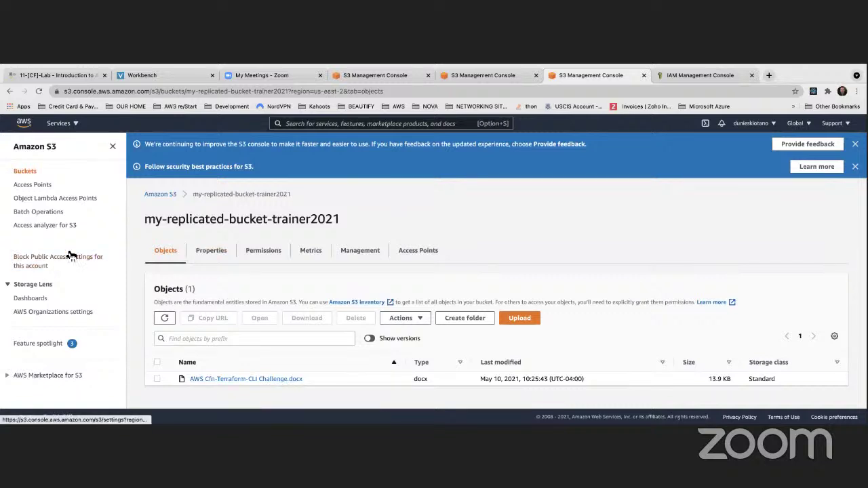
{"action": "left_click", "coordinate": [26, 172]}
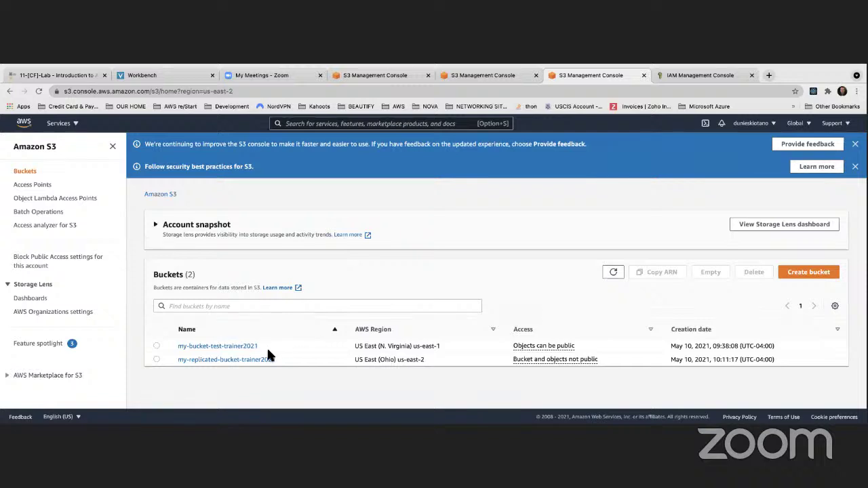
{"action": "left_click", "coordinate": [213, 347]}
{"action": "scroll", "coordinate": [370, 365], "scroll_direction": "down", "scroll_amount": 1}
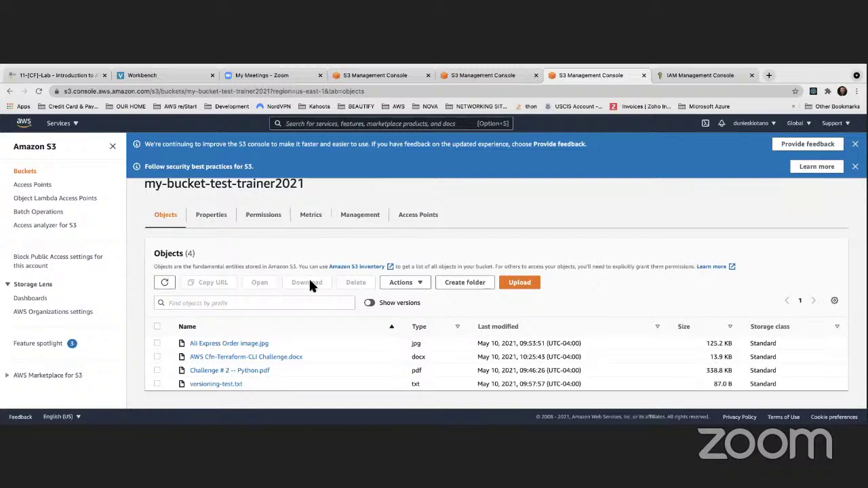
- Switch to the terminal and open a new file named replication-test.txt in nano in the Desktop folder
{"action": "key", "text": "super+Tab"}
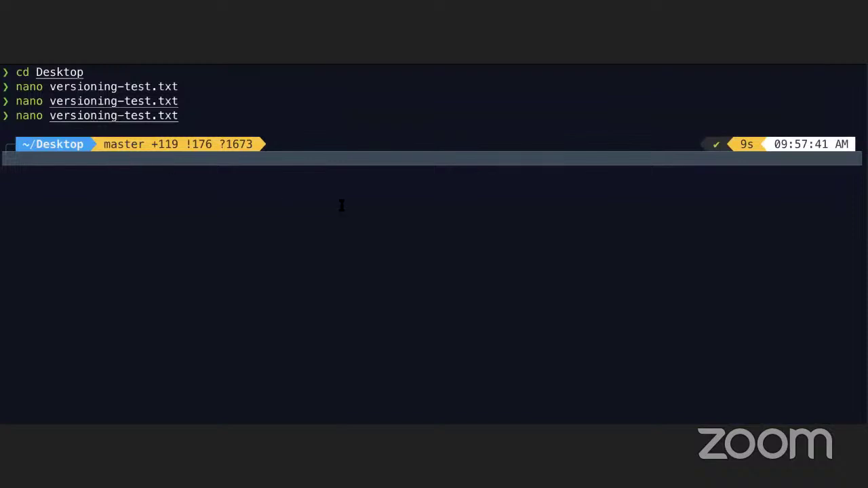
{"action": "type", "text": "nano replioc"}
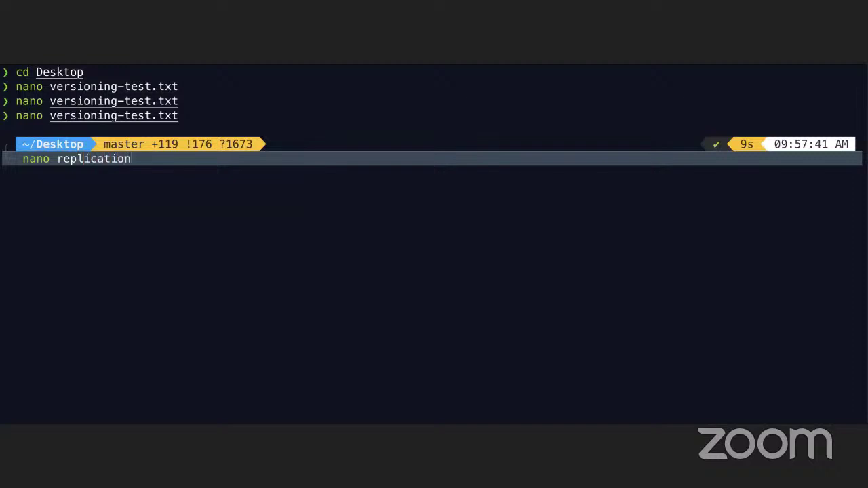
{"action": "type", "text": "tion-test.txt"}
{"action": "key", "text": "Return"}
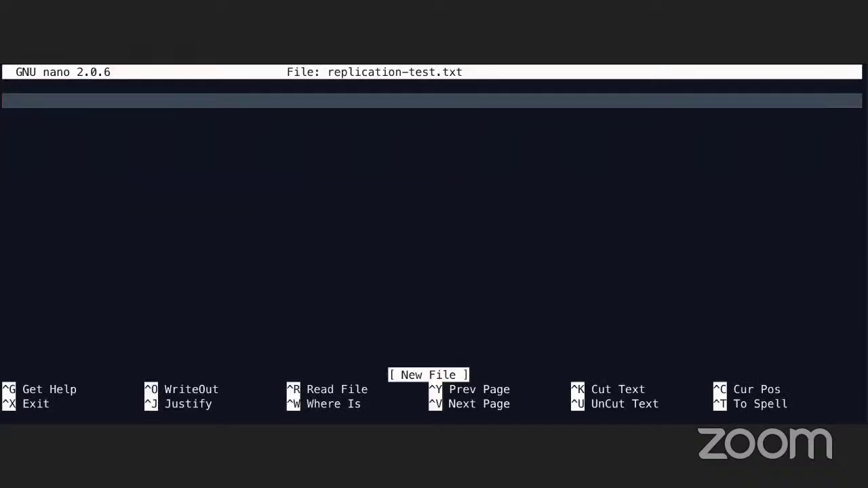
- Write "I am being replicated!!" in replication-test.txt, save the file and exit nano
{"action": "type", "text": "I am being rep"}
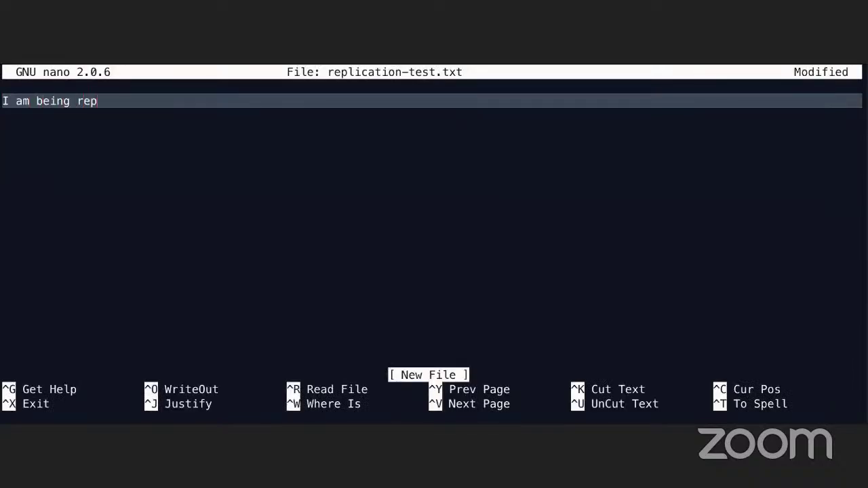
{"action": "type", "text": "licated!!"}
{"action": "key", "text": "ctrl+o"}
{"action": "key", "text": "Return"}
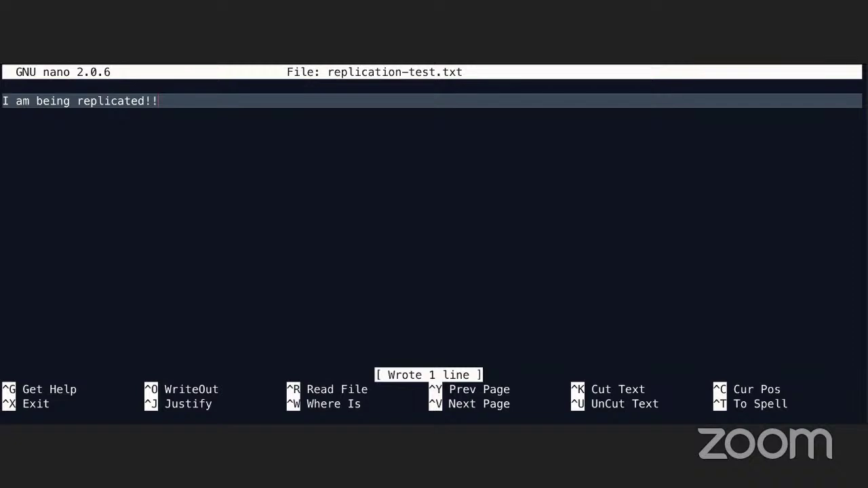
{"action": "key", "text": "ctrl+x"}
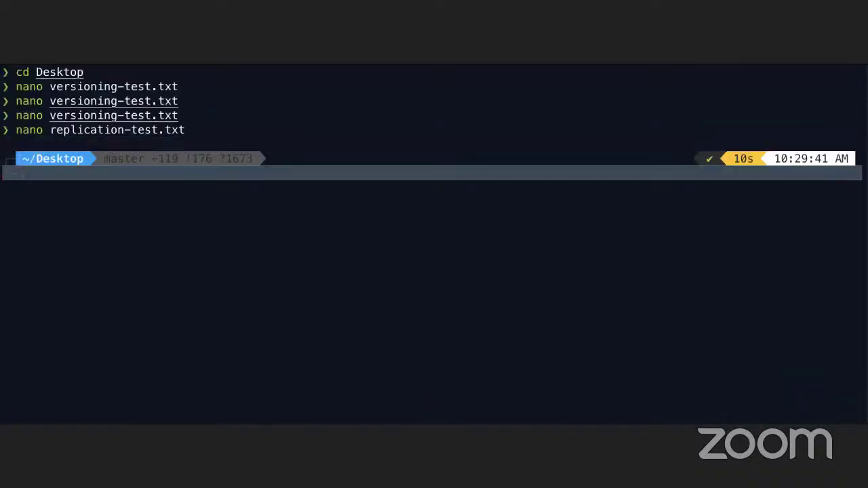
- Switch back to the browser and add replication-test.txt from the Desktop folder to a new upload for my-bucket-test-trainer2021
{"action": "key", "text": "ctrl+Right"}
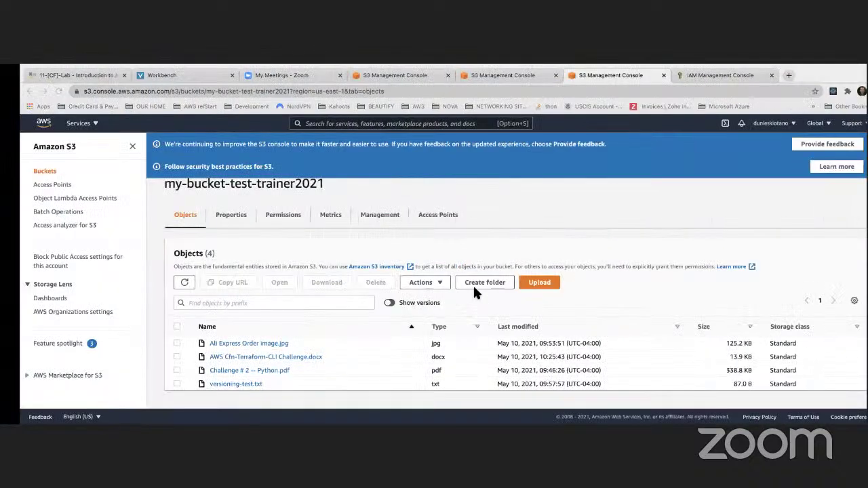
{"action": "left_click", "coordinate": [540, 282]}
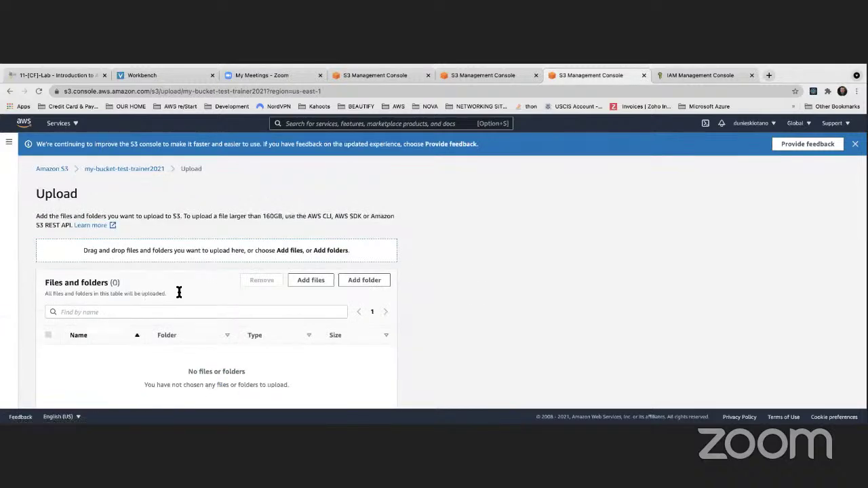
{"action": "scroll", "coordinate": [179, 292], "scroll_direction": "down", "scroll_amount": 1}
{"action": "left_click", "coordinate": [309, 242]}
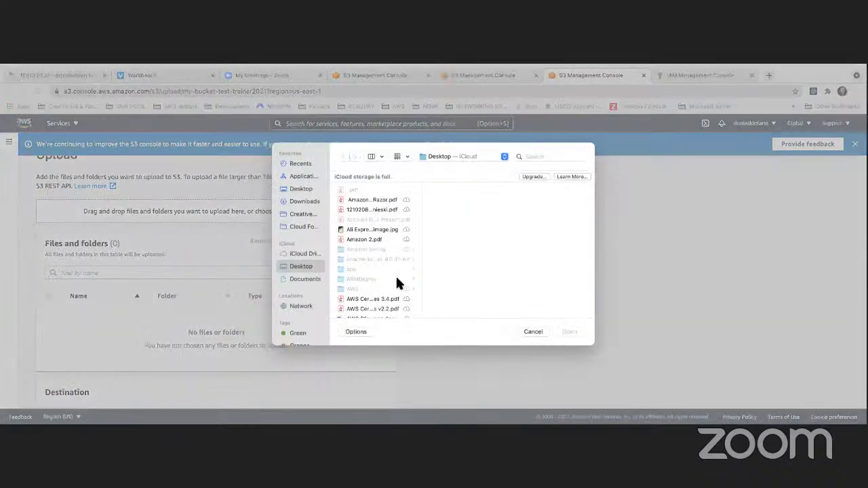
{"action": "scroll", "coordinate": [361, 279], "scroll_direction": "down", "scroll_amount": 10}
{"action": "scroll", "coordinate": [360, 279], "scroll_direction": "down", "scroll_amount": 10}
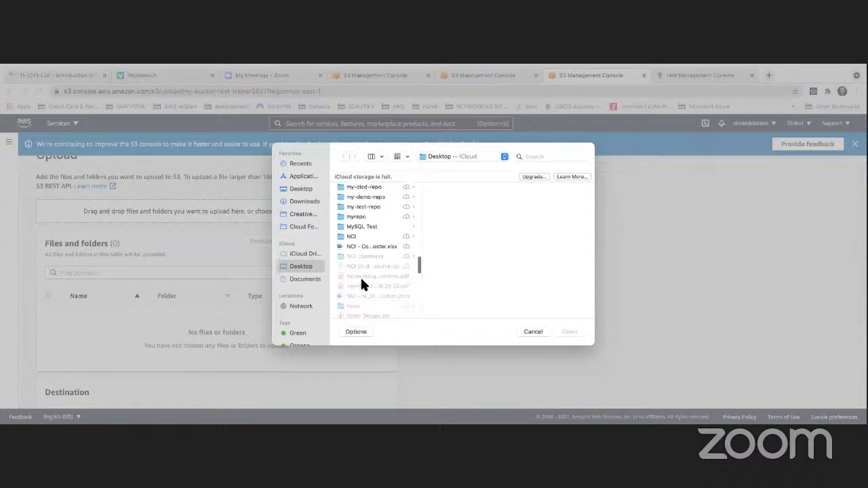
{"action": "scroll", "coordinate": [360, 281], "scroll_direction": "up", "scroll_amount": 2}
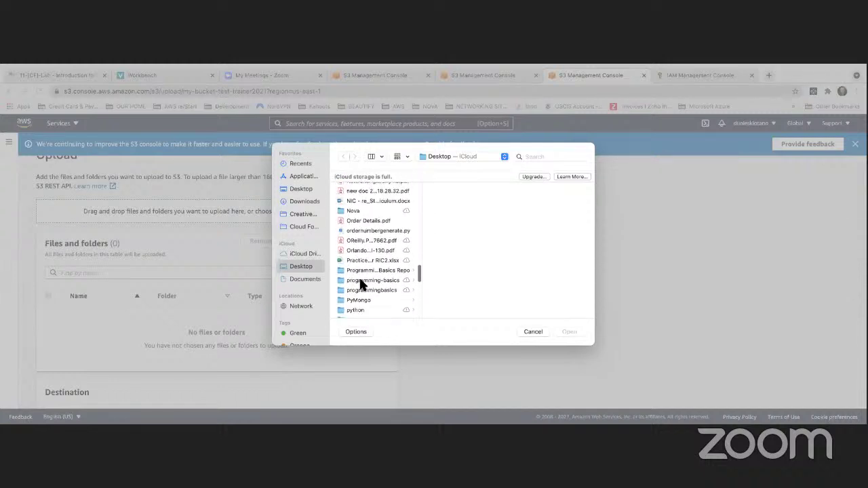
{"action": "scroll", "coordinate": [362, 285], "scroll_direction": "down", "scroll_amount": 5}
{"action": "left_click", "coordinate": [358, 264]}
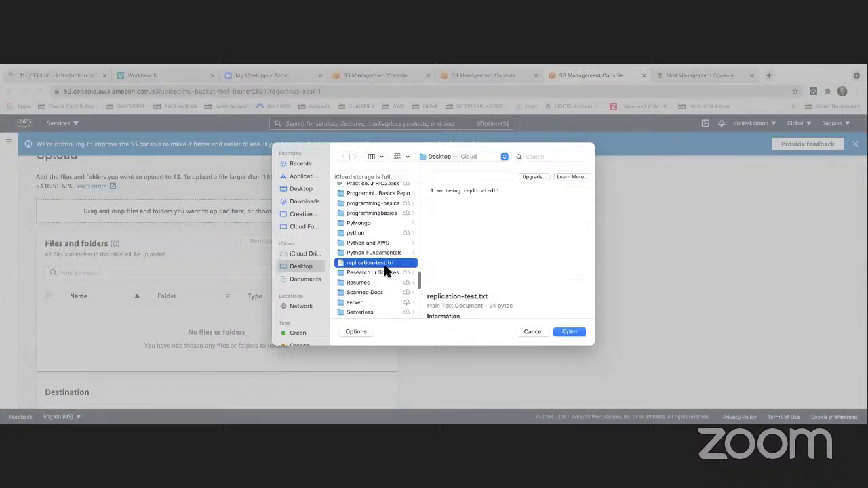
{"action": "left_click", "coordinate": [575, 333]}
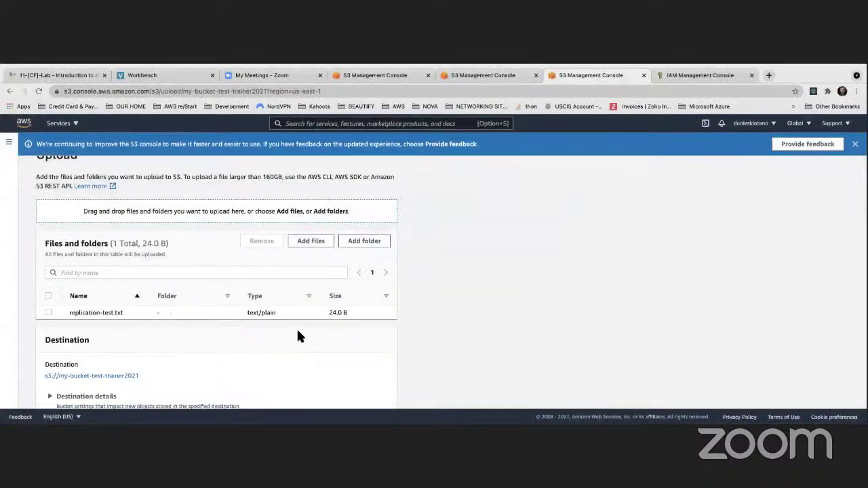
- Review the upload's properties, keeping the Standard storage class, upload replication-test.txt and check the upload status
{"action": "scroll", "coordinate": [280, 323], "scroll_direction": "down", "scroll_amount": 3}
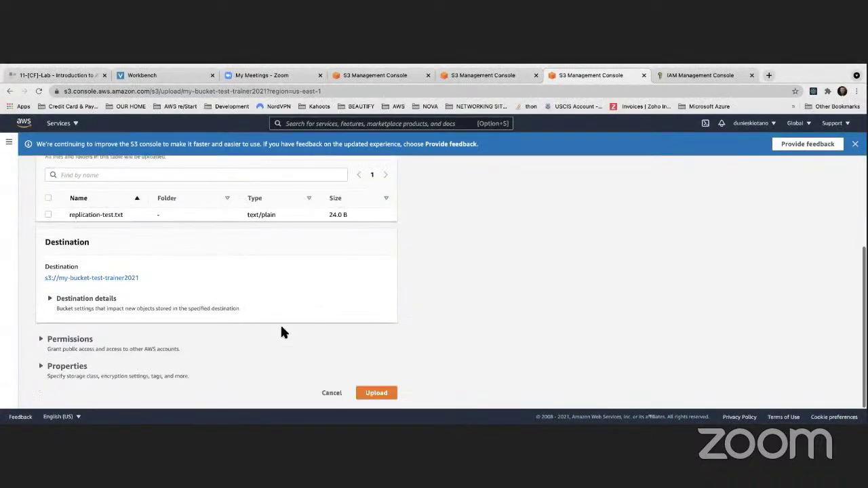
{"action": "left_click", "coordinate": [66, 366]}
{"action": "scroll", "coordinate": [93, 346], "scroll_direction": "down", "scroll_amount": 10}
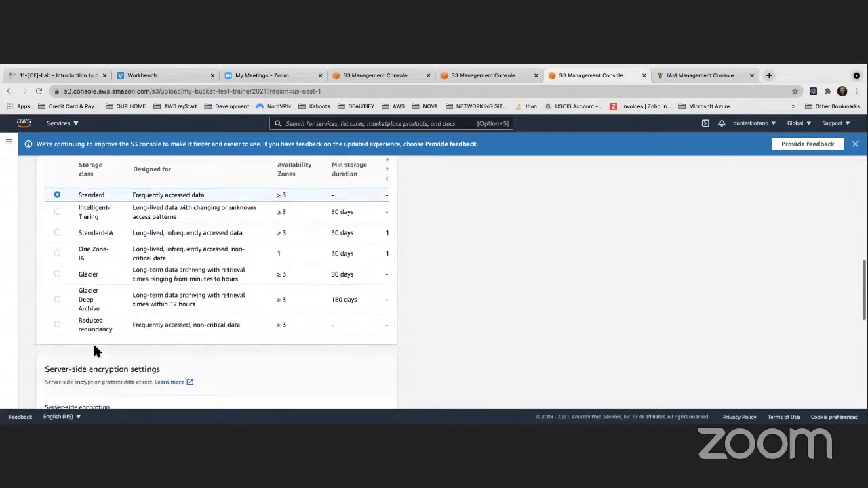
{"action": "scroll", "coordinate": [95, 351], "scroll_direction": "down", "scroll_amount": 7}
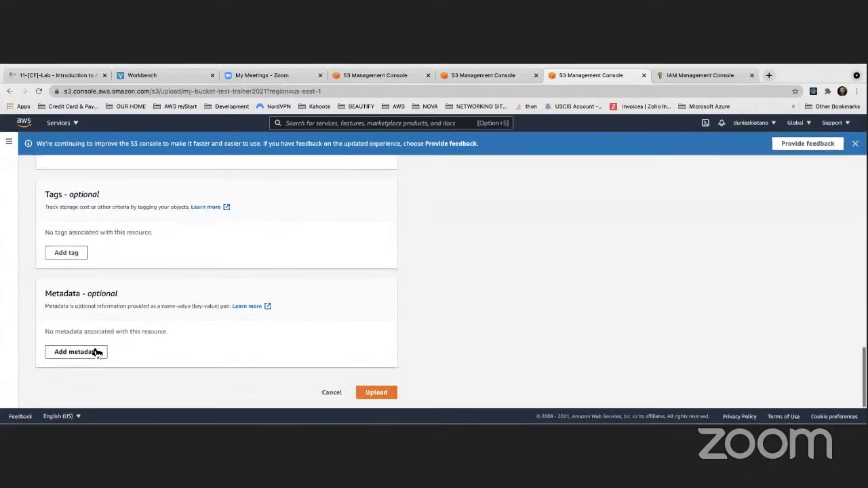
{"action": "left_click", "coordinate": [377, 394]}
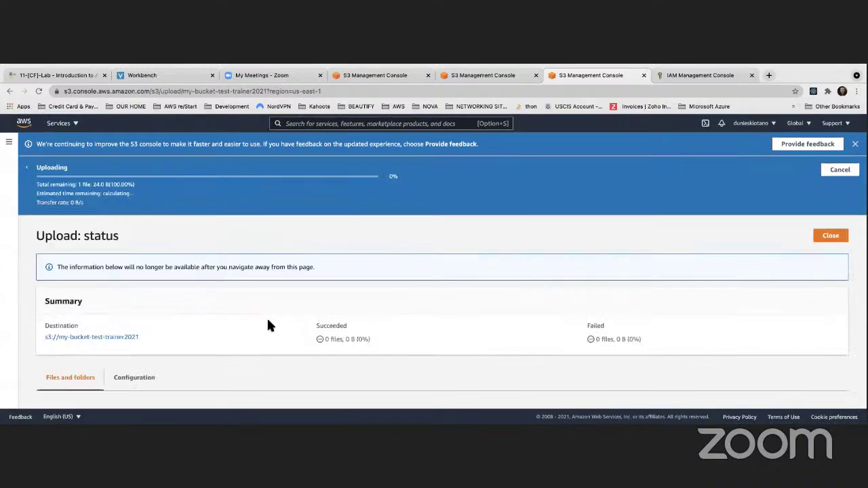
{"action": "scroll", "coordinate": [295, 336], "scroll_direction": "down", "scroll_amount": 2}
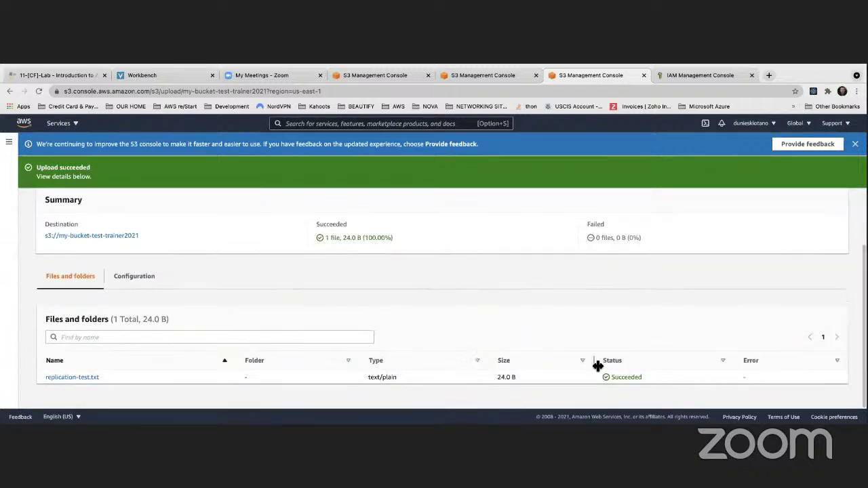
{"action": "scroll", "coordinate": [230, 289], "scroll_direction": "up", "scroll_amount": 2}
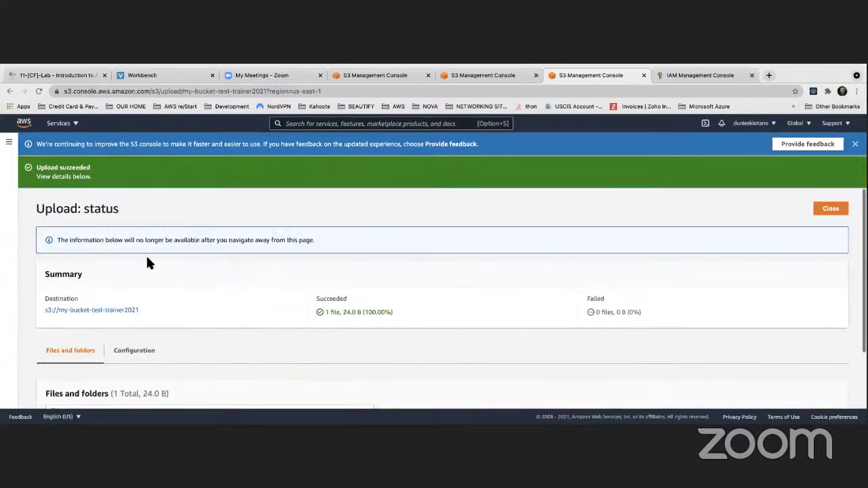
- Go to the objects of my-bucket-test-trainer2021, view the overview of replication-test.txt and return to the object list
{"action": "left_click", "coordinate": [92, 312]}
{"action": "scroll", "coordinate": [285, 300], "scroll_direction": "down", "scroll_amount": 1}
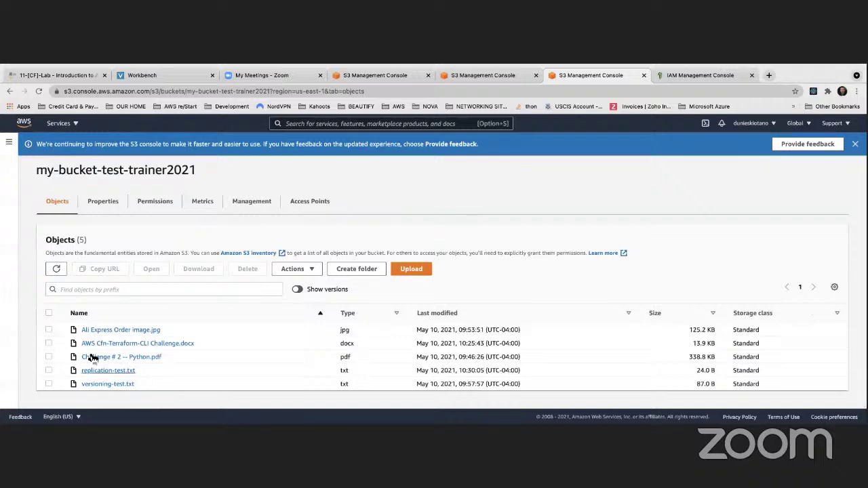
{"action": "left_click", "coordinate": [103, 373]}
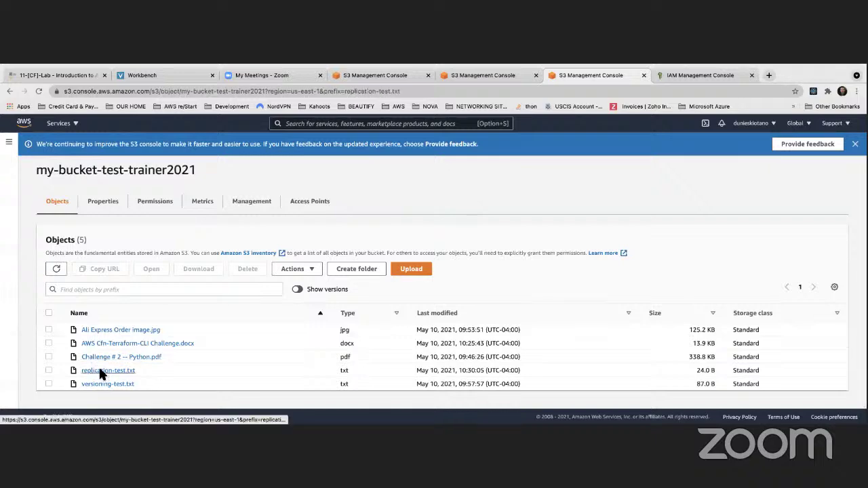
{"action": "scroll", "coordinate": [126, 367], "scroll_direction": "down", "scroll_amount": 3}
{"action": "scroll", "coordinate": [127, 369], "scroll_direction": "up", "scroll_amount": 3}
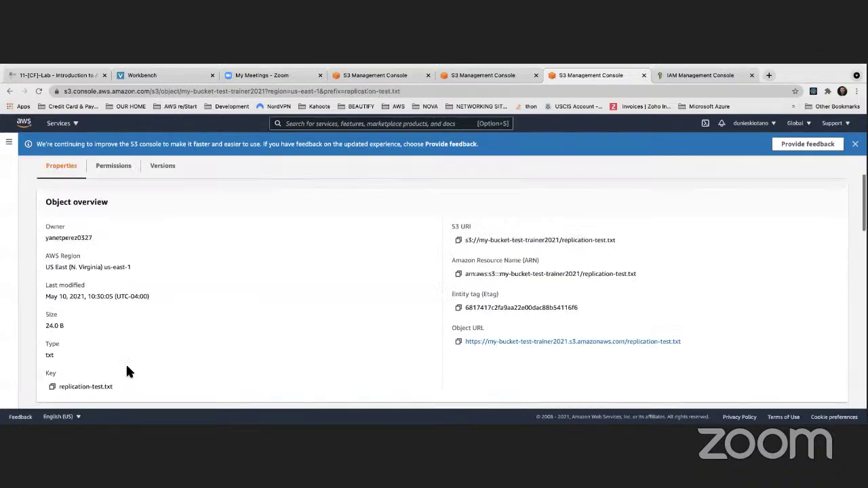
{"action": "left_click", "coordinate": [10, 93]}
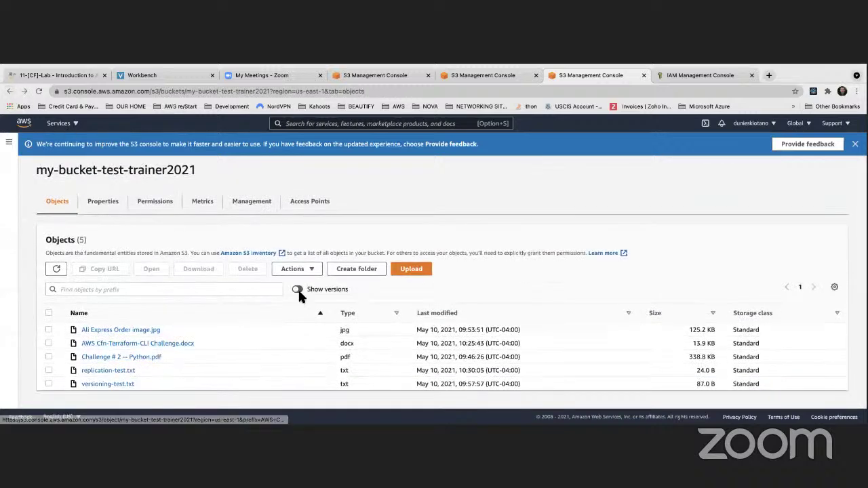
- Show object versions in my-bucket-test-trainer2021, examine the version ID of replication-test.txt, and hide the versions again
{"action": "left_click", "coordinate": [297, 288]}
{"action": "scroll", "coordinate": [297, 303], "scroll_direction": "down", "scroll_amount": 2}
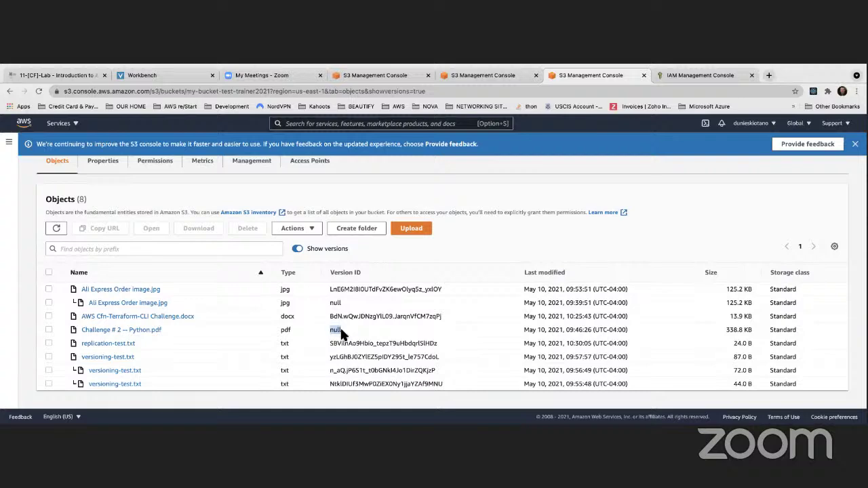
{"action": "scroll", "coordinate": [343, 332], "scroll_direction": "up", "scroll_amount": 1}
{"action": "scroll", "coordinate": [340, 332], "scroll_direction": "down", "scroll_amount": 1}
{"action": "scroll", "coordinate": [339, 331], "scroll_direction": "down", "scroll_amount": 1}
{"action": "left_click_drag", "start_coordinate": [330, 343], "coordinate": [400, 344]}
{"action": "scroll", "coordinate": [439, 346], "scroll_direction": "up", "scroll_amount": 1}
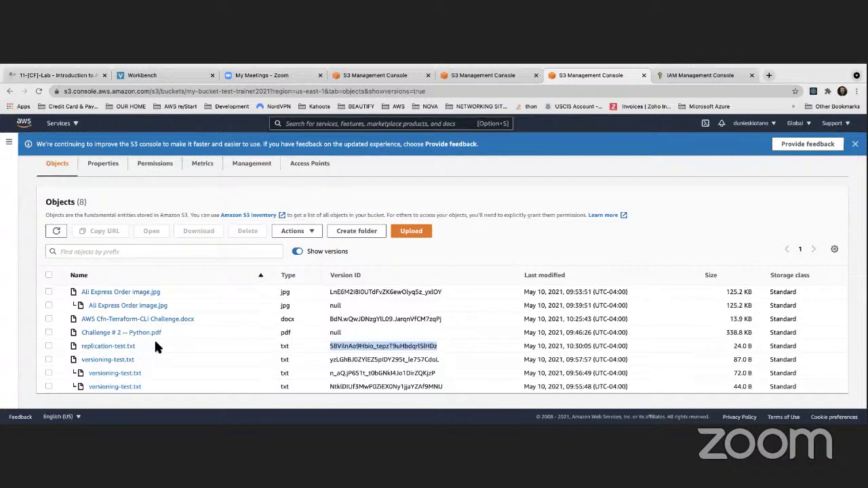
{"action": "scroll", "coordinate": [159, 345], "scroll_direction": "up", "scroll_amount": 2}
{"action": "scroll", "coordinate": [178, 353], "scroll_direction": "down", "scroll_amount": 2}
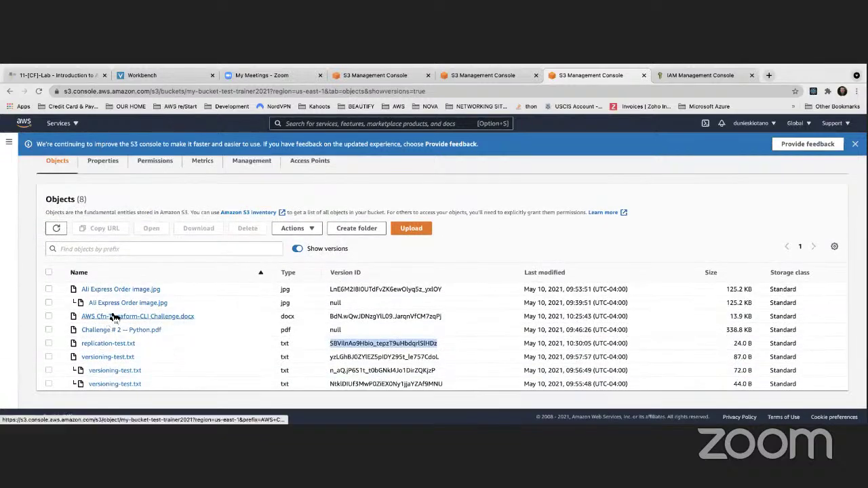
{"action": "left_click", "coordinate": [297, 248]}
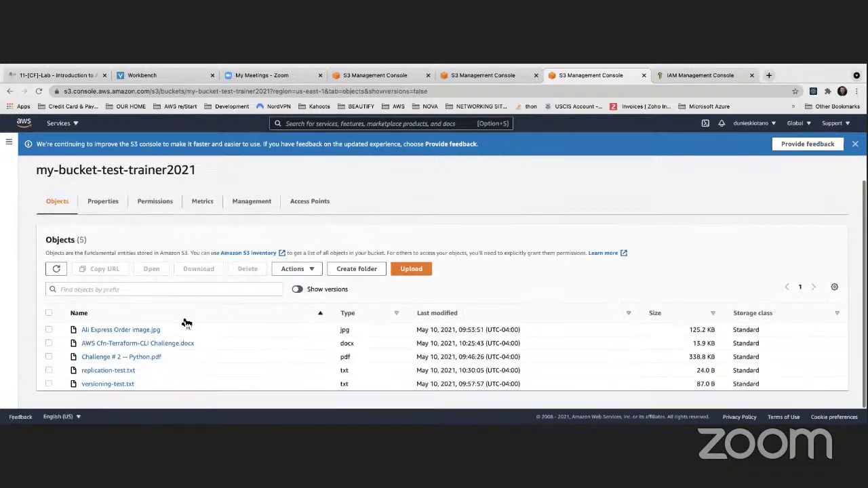
- Open replication-test.txt in the source bucket and check its replication status under the management configurations
{"action": "left_click", "coordinate": [129, 371]}
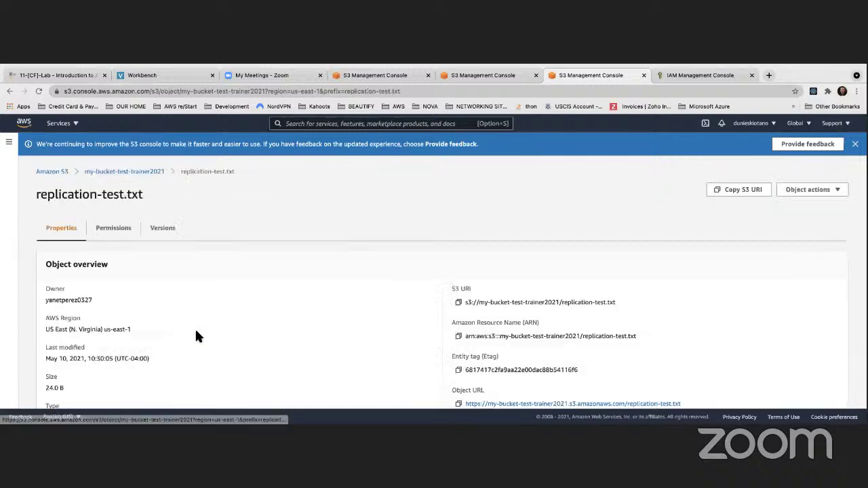
{"action": "scroll", "coordinate": [447, 306], "scroll_direction": "down", "scroll_amount": 5}
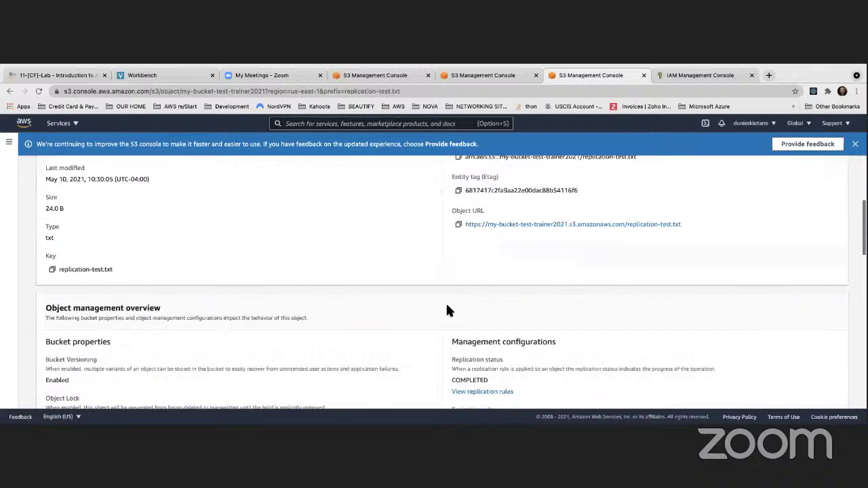
{"action": "scroll", "coordinate": [521, 196], "scroll_direction": "up", "scroll_amount": 3}
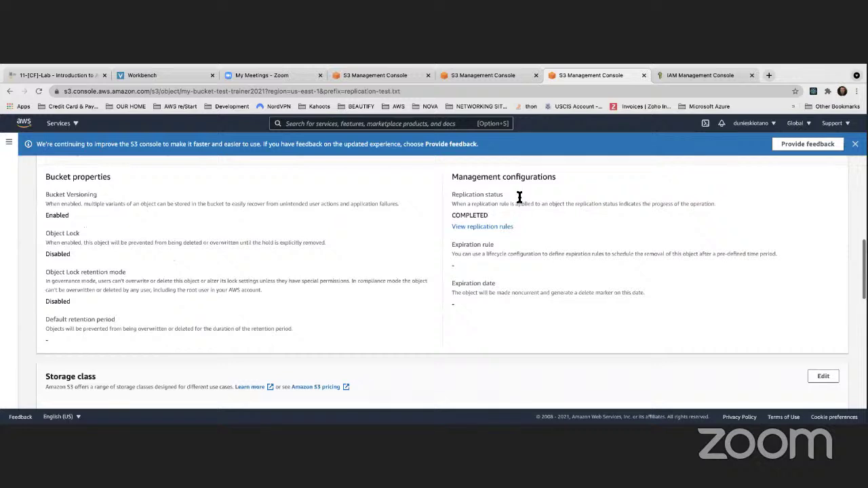
{"action": "left_click_drag", "start_coordinate": [452, 225], "coordinate": [482, 226]}
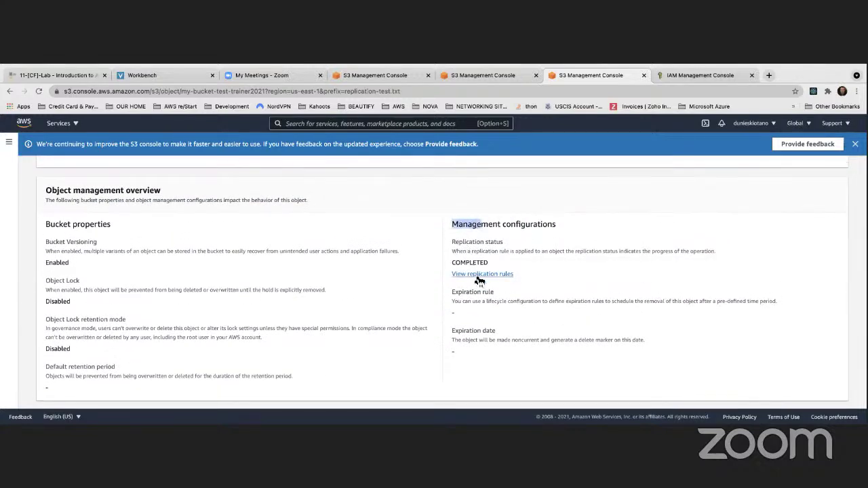
{"action": "scroll", "coordinate": [466, 268], "scroll_direction": "up", "scroll_amount": 2}
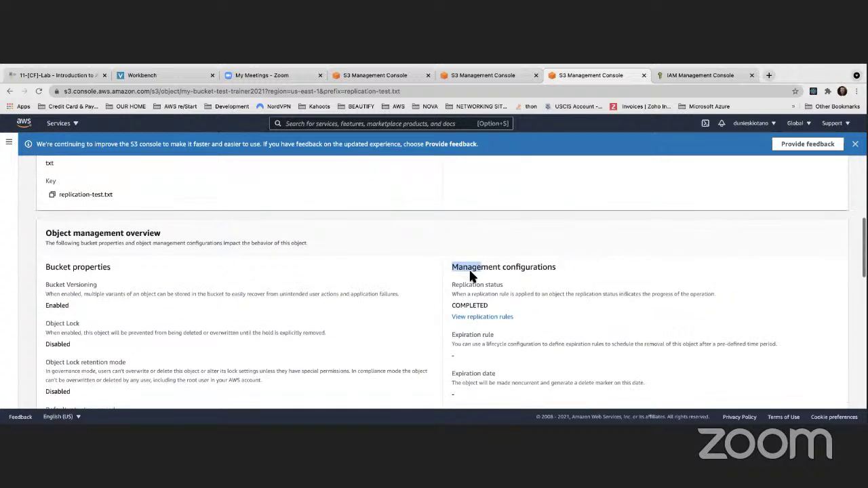
- Switch to the open page of my-replicated-bucket-trainer2021, reload it and reset the browser zoom to actual size
{"action": "left_click", "coordinate": [493, 76]}
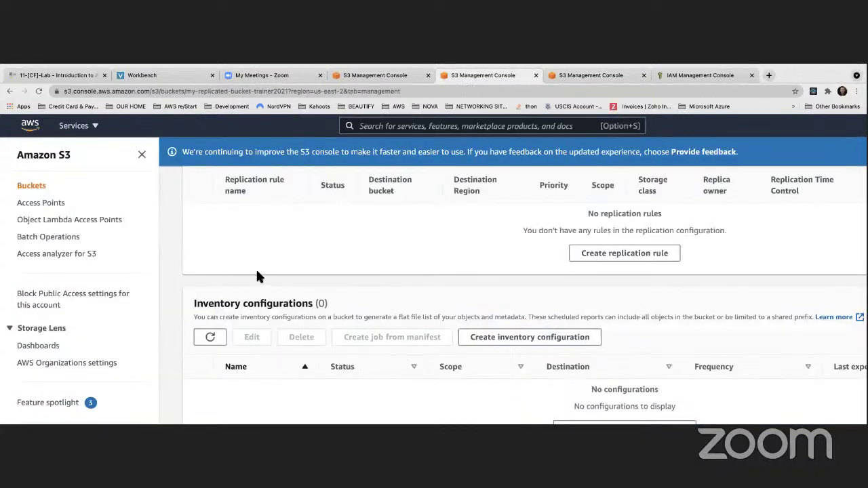
{"action": "scroll", "coordinate": [306, 284], "scroll_direction": "up", "scroll_amount": 3}
{"action": "scroll", "coordinate": [306, 278], "scroll_direction": "up", "scroll_amount": 5}
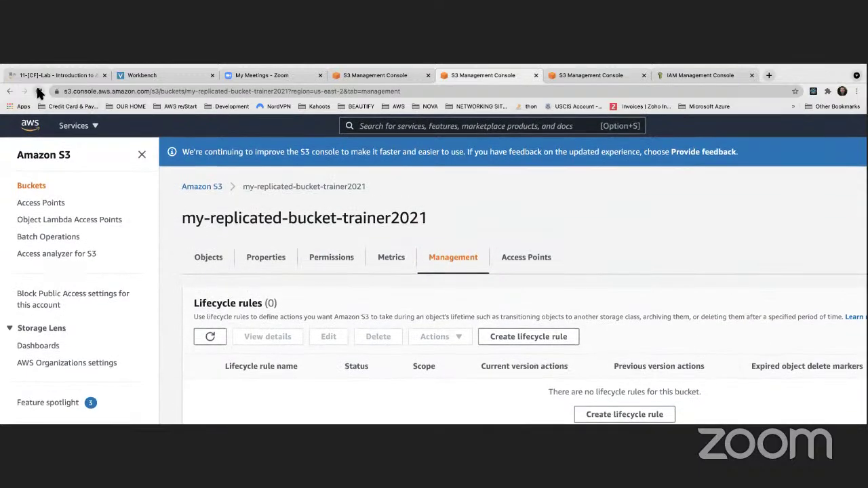
{"action": "left_click", "coordinate": [39, 92]}
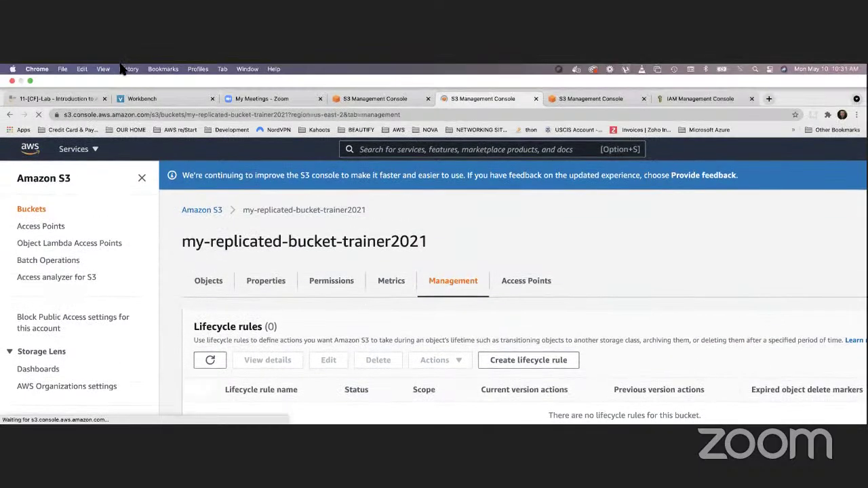
{"action": "left_click", "coordinate": [103, 68]}
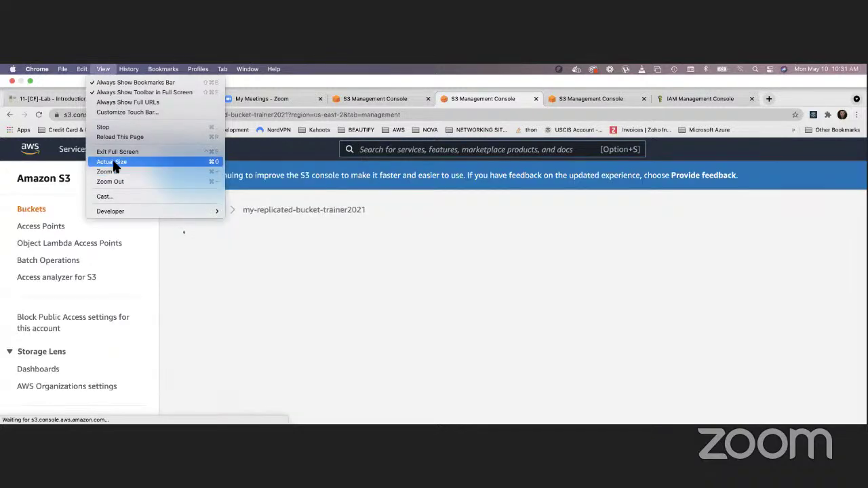
{"action": "left_click", "coordinate": [114, 162]}
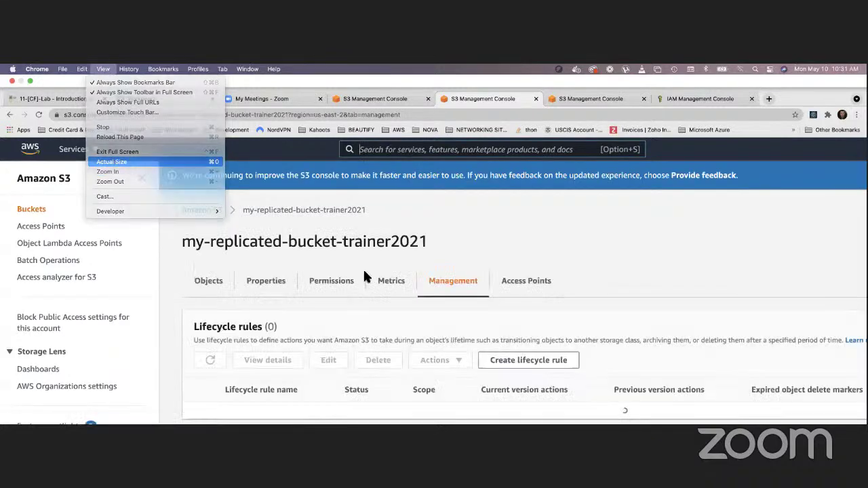
- List the objects of my-replicated-bucket-trainer2021 with versions shown and highlight the version ID of replication-test.txt
{"action": "scroll", "coordinate": [350, 272], "scroll_direction": "down", "scroll_amount": 5}
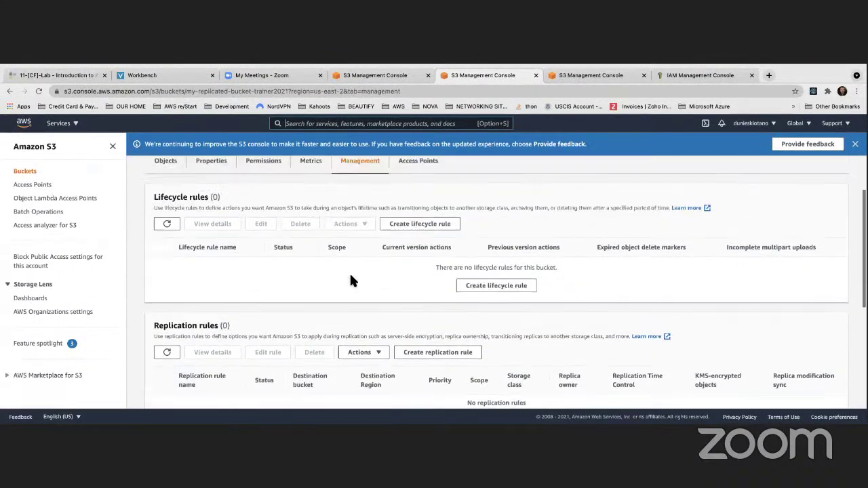
{"action": "scroll", "coordinate": [349, 275], "scroll_direction": "up", "scroll_amount": 3}
{"action": "left_click", "coordinate": [175, 192]}
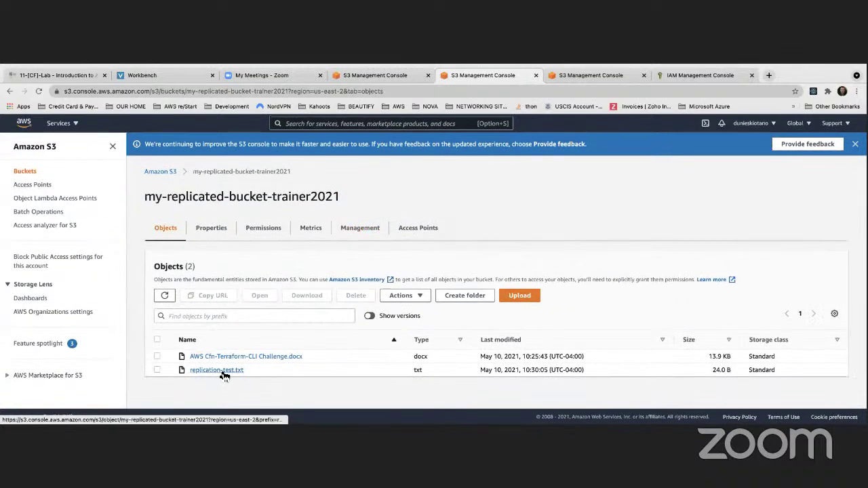
{"action": "left_click", "coordinate": [369, 316]}
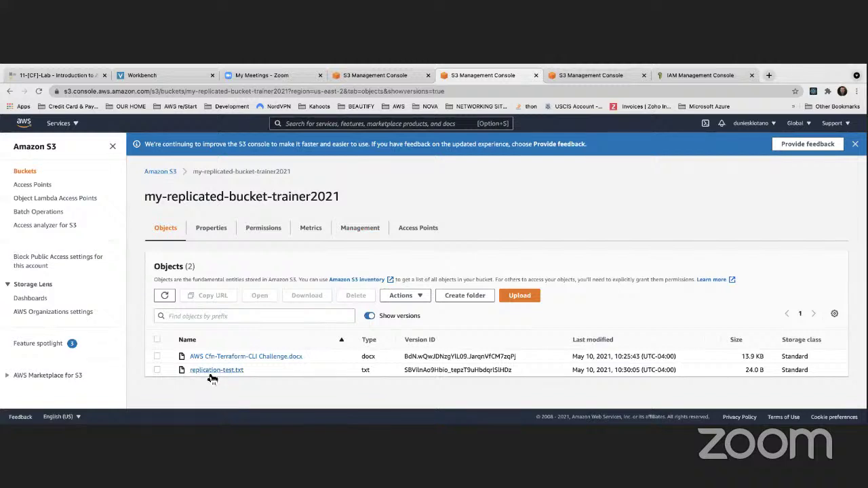
{"action": "left_click_drag", "start_coordinate": [401, 370], "coordinate": [513, 369]}
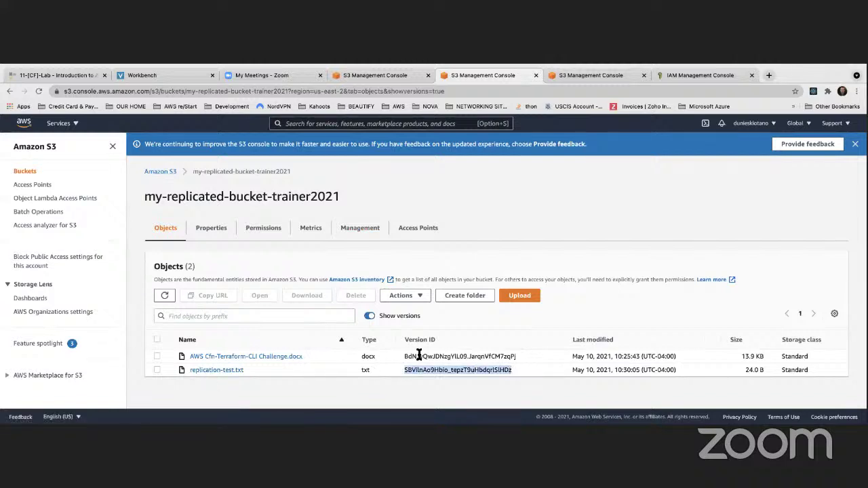
- Highlight the version ID of AWS Cfn-Terraform-CLI Challenge.docx, then check the IAM roles page and return to the replicated bucket
{"action": "left_click_drag", "start_coordinate": [403, 357], "coordinate": [508, 356]}
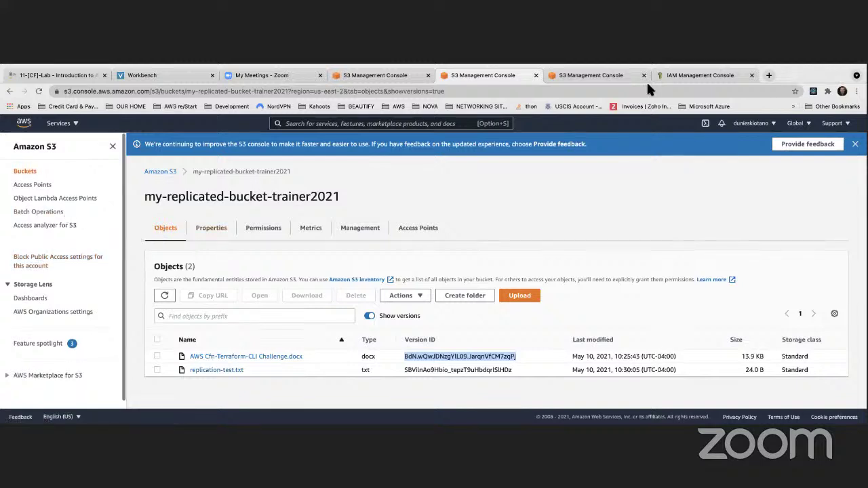
{"action": "left_click", "coordinate": [698, 72]}
{"action": "scroll", "coordinate": [287, 287], "scroll_direction": "down", "scroll_amount": 2}
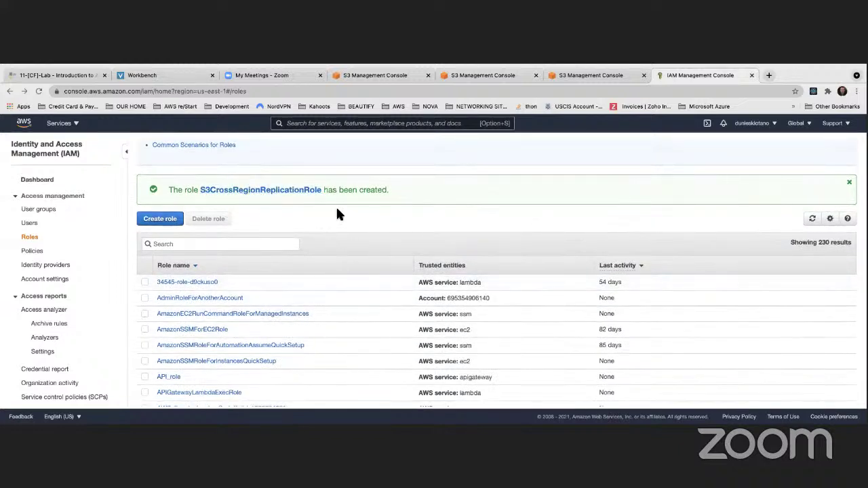
{"action": "scroll", "coordinate": [304, 211], "scroll_direction": "up", "scroll_amount": 2}
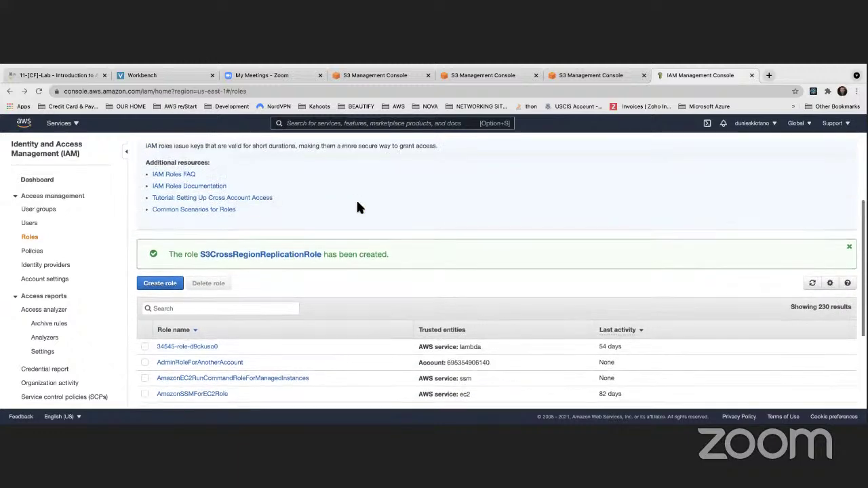
{"action": "left_click", "coordinate": [473, 78]}
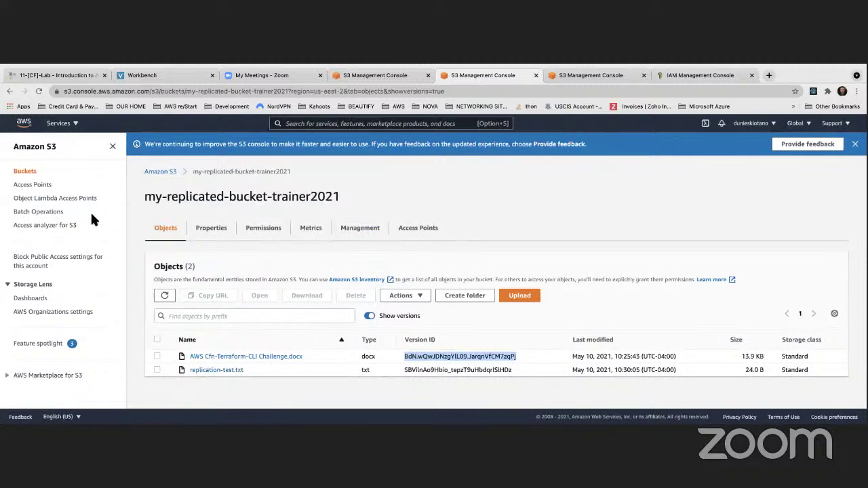
- Open my-bucket-test-trainer2021 from the bucket list and look through its objects and permissions
{"action": "left_click", "coordinate": [359, 75]}
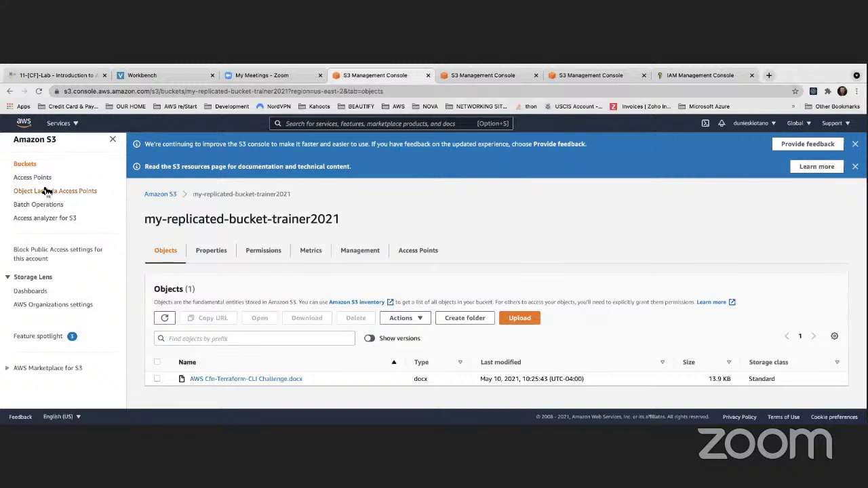
{"action": "scroll", "coordinate": [30, 175], "scroll_direction": "up", "scroll_amount": 1}
{"action": "left_click", "coordinate": [26, 172]}
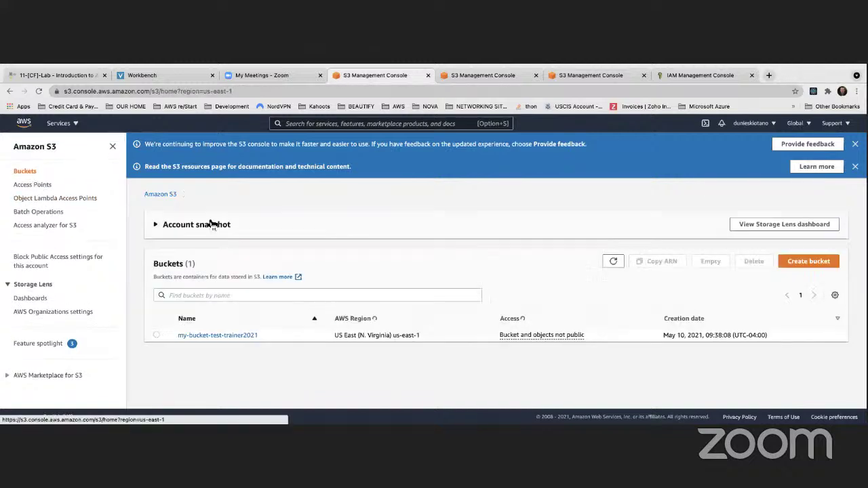
{"action": "left_click", "coordinate": [232, 347]}
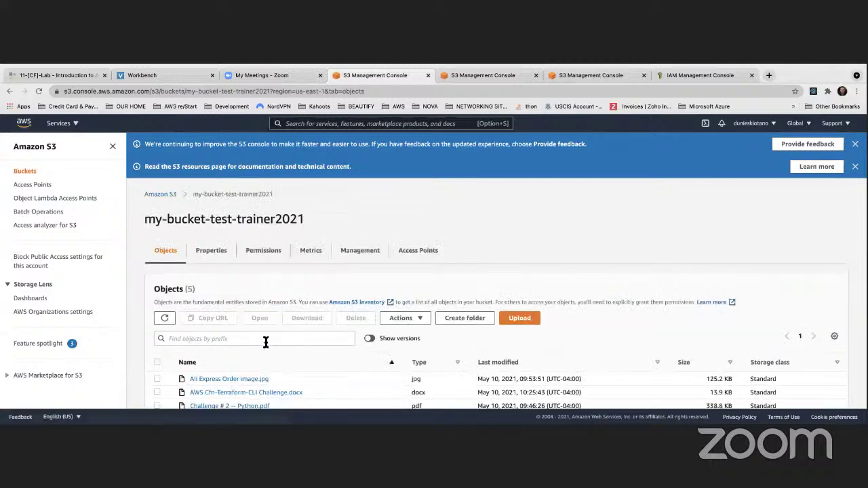
{"action": "scroll", "coordinate": [269, 335], "scroll_direction": "down", "scroll_amount": 2}
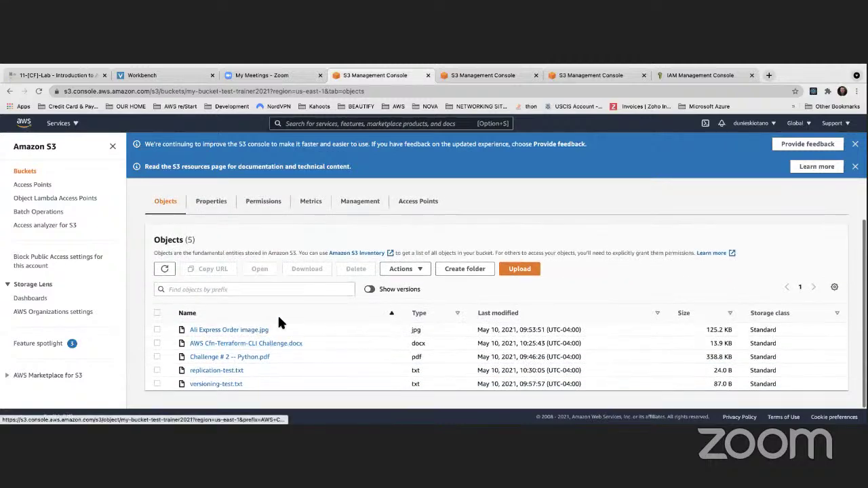
{"action": "left_click", "coordinate": [266, 204]}
{"action": "scroll", "coordinate": [396, 319], "scroll_direction": "down", "scroll_amount": 5}
{"action": "scroll", "coordinate": [395, 317], "scroll_direction": "up", "scroll_amount": 8}
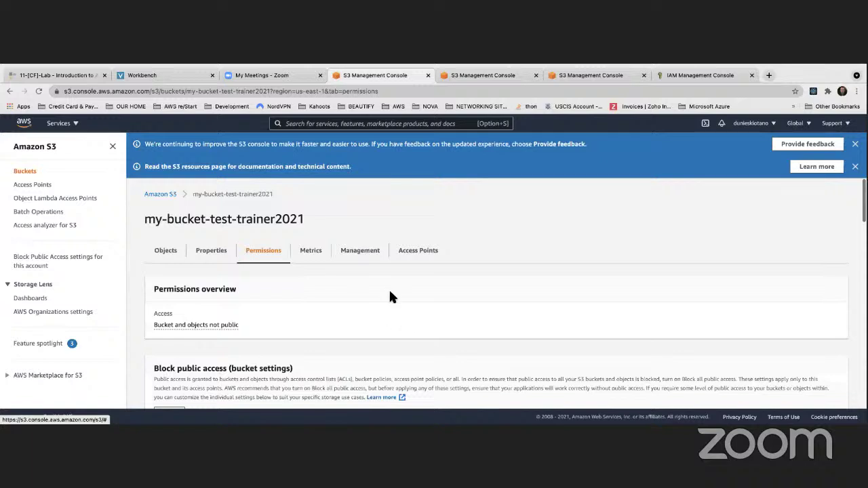
- Open S3CrossRegionReplicationRole in IAM and examine the JSON of its attached S3CrossRegionReplicationPolicy
{"action": "left_click", "coordinate": [686, 74]}
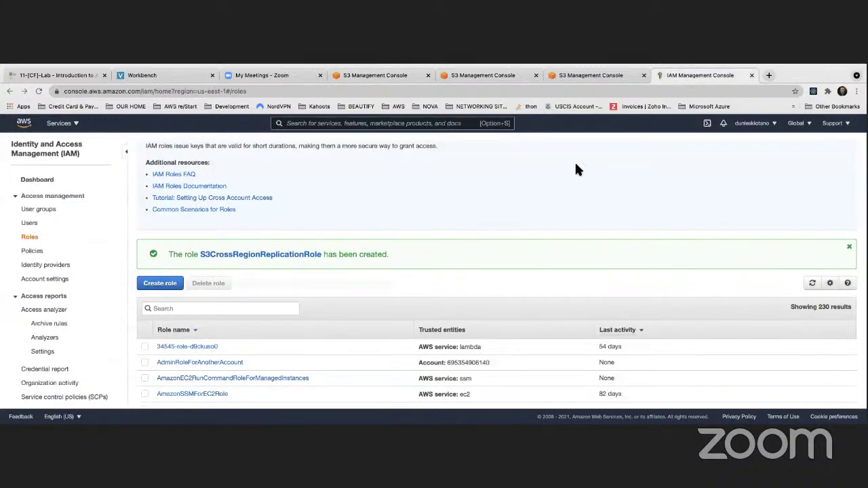
{"action": "left_click", "coordinate": [248, 255]}
{"action": "scroll", "coordinate": [414, 312], "scroll_direction": "down", "scroll_amount": 2}
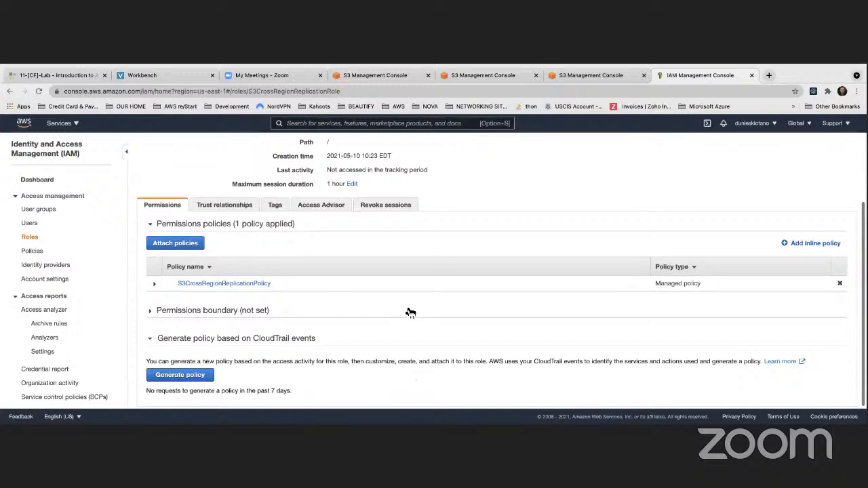
{"action": "left_click", "coordinate": [154, 287]}
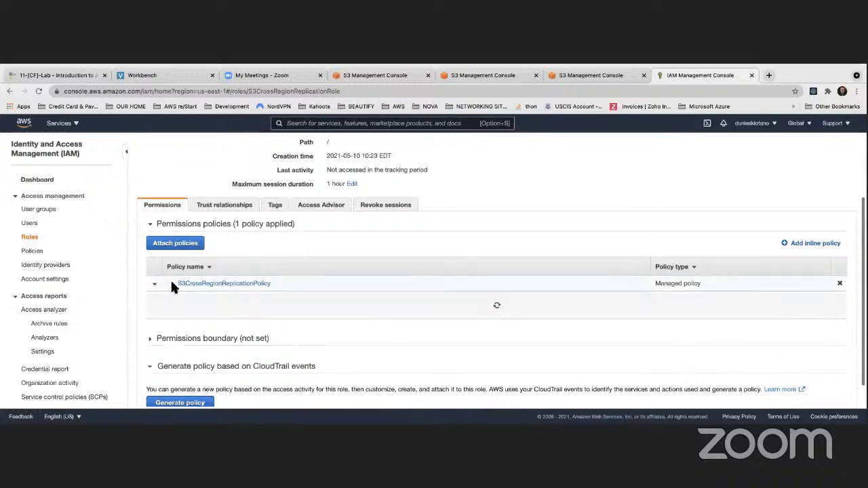
{"action": "scroll", "coordinate": [342, 299], "scroll_direction": "down", "scroll_amount": 3}
{"action": "scroll", "coordinate": [294, 257], "scroll_direction": "down", "scroll_amount": 8}
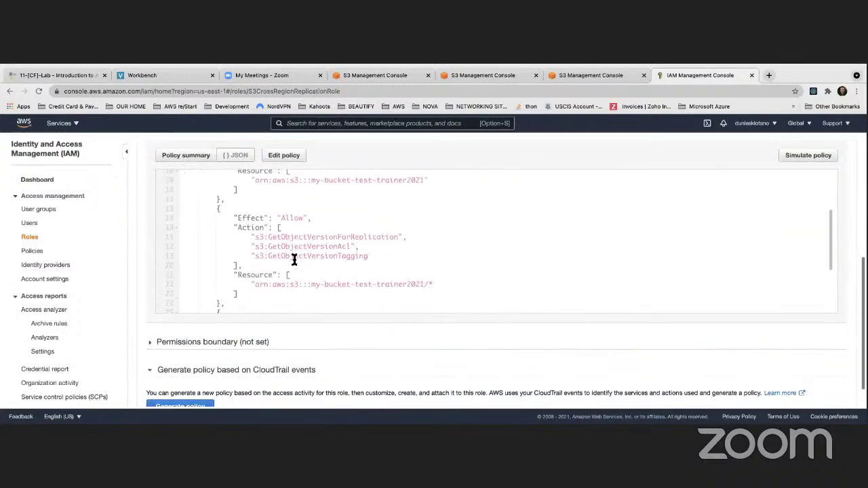
{"action": "scroll", "coordinate": [294, 260], "scroll_direction": "up", "scroll_amount": 10}
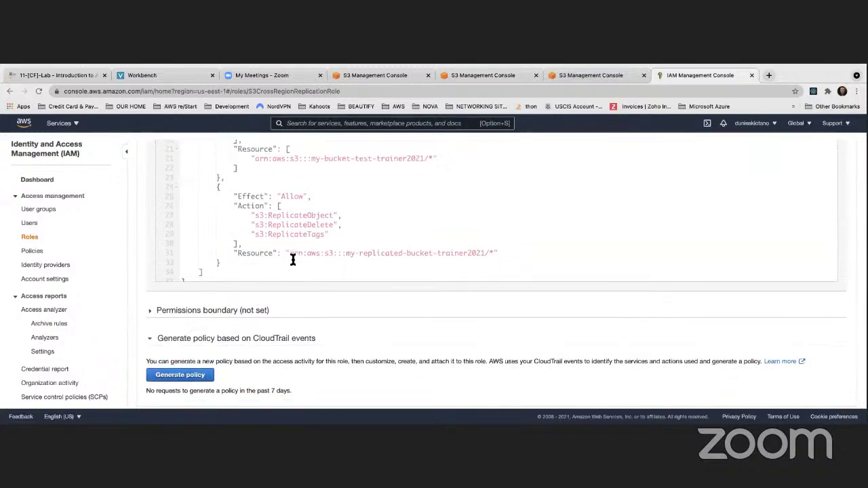
{"action": "scroll", "coordinate": [294, 260], "scroll_direction": "up", "scroll_amount": 3}
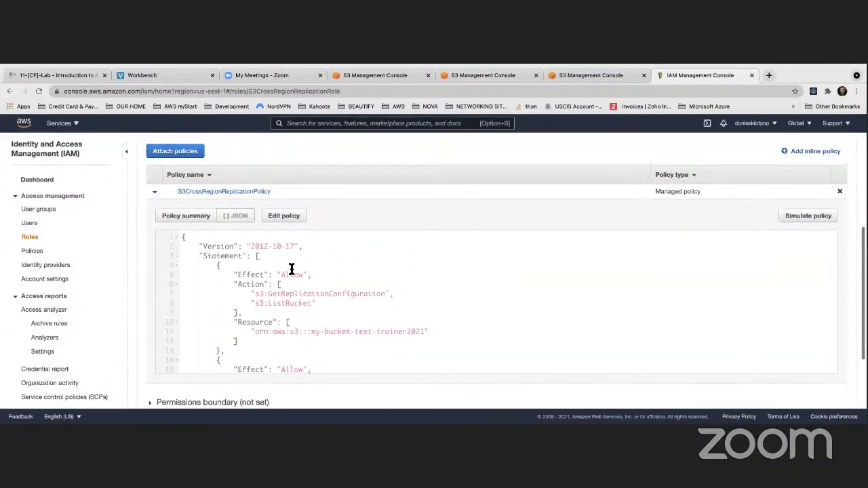
{"action": "scroll", "coordinate": [291, 270], "scroll_direction": "down", "scroll_amount": 3}
{"action": "scroll", "coordinate": [519, 271], "scroll_direction": "down", "scroll_amount": 5}
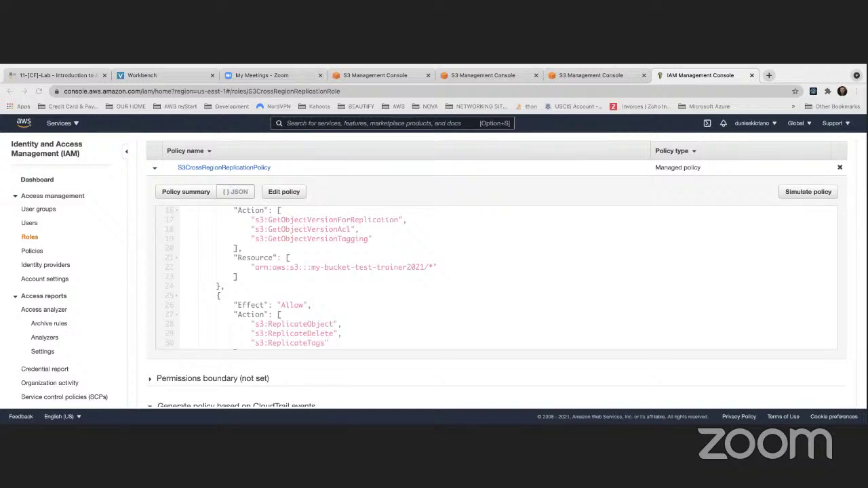
{"action": "left_click", "coordinate": [428, 283]}
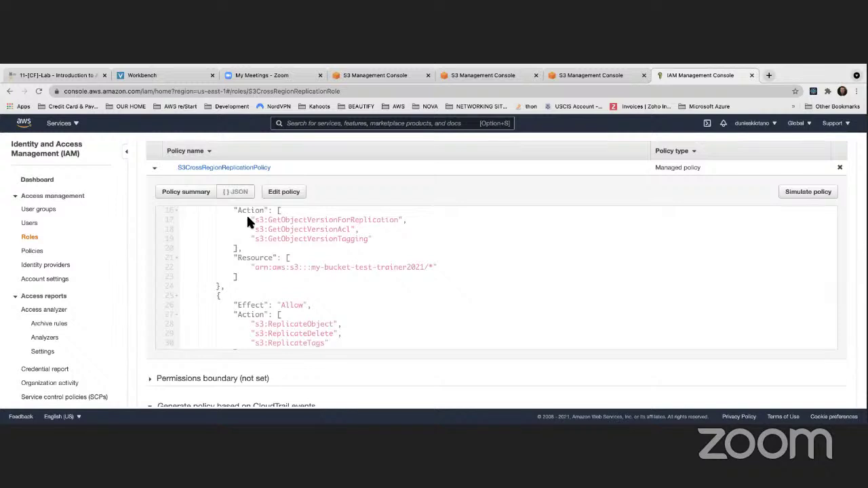
- Open S3CrossRegionReplicationPolicy for editing in JSON view and highlight the whole policy document
{"action": "left_click", "coordinate": [283, 192]}
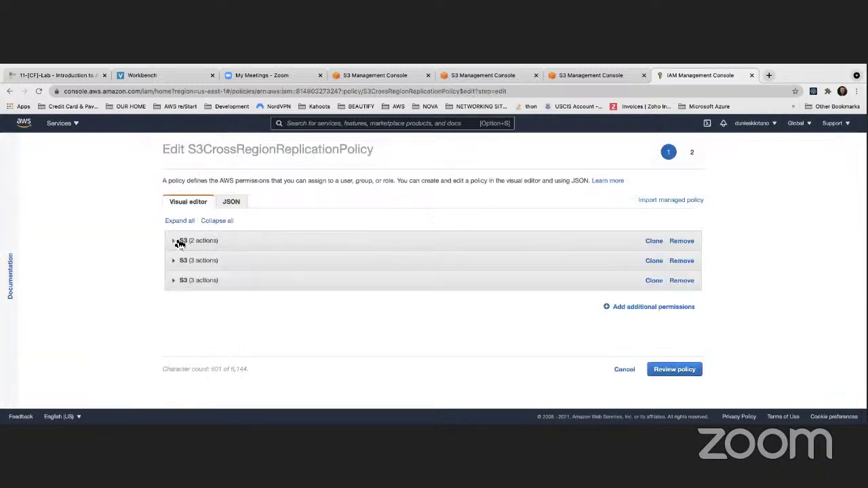
{"action": "left_click", "coordinate": [231, 202]}
{"action": "left_click_drag", "start_coordinate": [191, 225], "coordinate": [252, 408]}
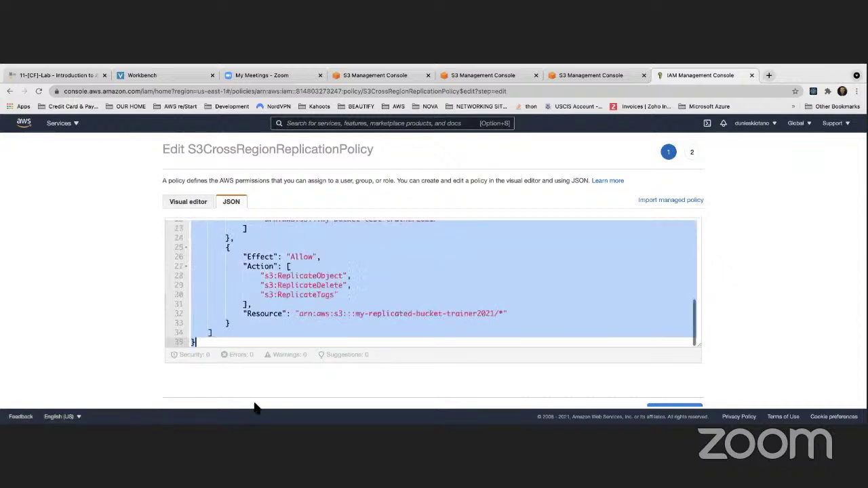
{"action": "scroll", "coordinate": [357, 278], "scroll_direction": "up", "scroll_amount": 5}
{"action": "left_click", "coordinate": [376, 268]}
{"action": "scroll", "coordinate": [375, 268], "scroll_direction": "up", "scroll_amount": 2}
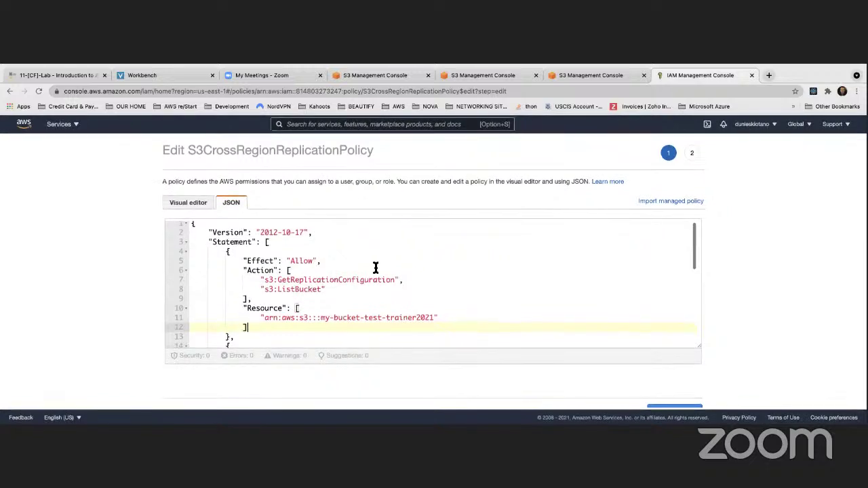
- Examine the policy's statements, highlighting the my-bucket-test-trainer2021/* resource ARN and the start of the my-replicated-bucket-trainer2021/* ARN
{"action": "scroll", "coordinate": [376, 268], "scroll_direction": "down", "scroll_amount": 2}
{"action": "left_click_drag", "start_coordinate": [320, 261], "coordinate": [417, 267]}
{"action": "scroll", "coordinate": [416, 267], "scroll_direction": "down", "scroll_amount": 4}
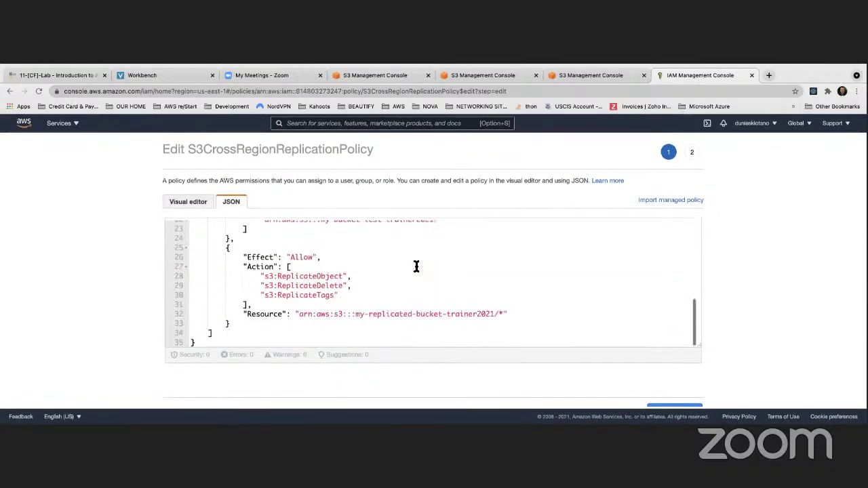
{"action": "scroll", "coordinate": [430, 259], "scroll_direction": "up", "scroll_amount": 2}
{"action": "left_click", "coordinate": [434, 258]}
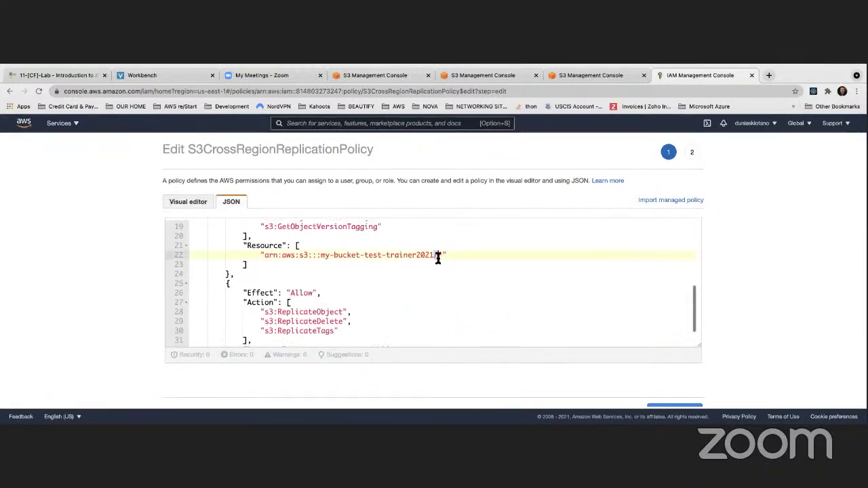
{"action": "left_click", "coordinate": [463, 264]}
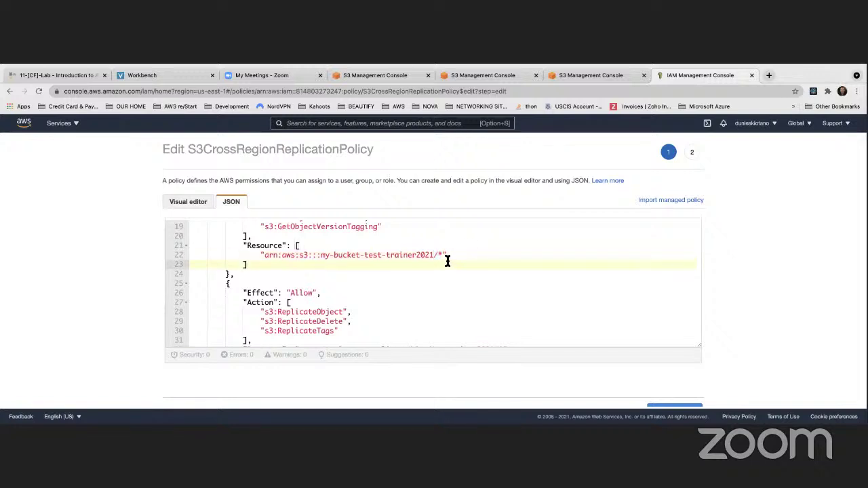
{"action": "left_click_drag", "start_coordinate": [441, 256], "coordinate": [265, 256]}
{"action": "scroll", "coordinate": [375, 273], "scroll_direction": "down", "scroll_amount": 1}
{"action": "scroll", "coordinate": [375, 273], "scroll_direction": "down", "scroll_amount": 2}
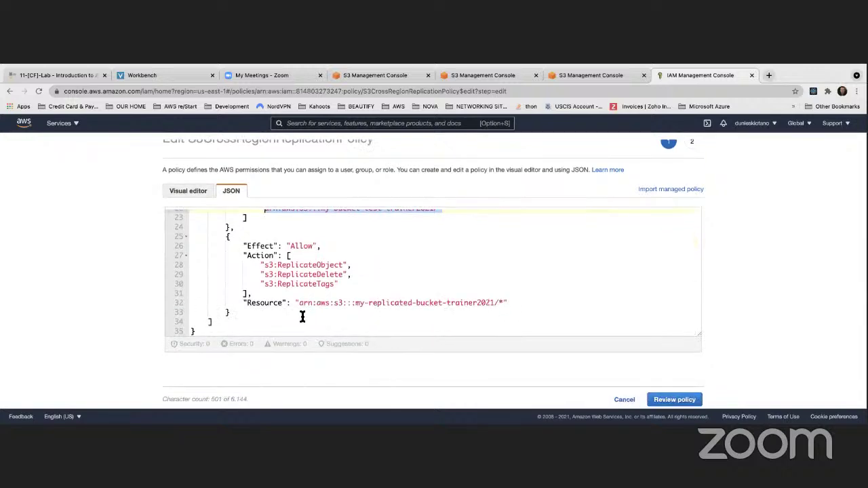
{"action": "left_click_drag", "start_coordinate": [300, 302], "coordinate": [313, 303]}
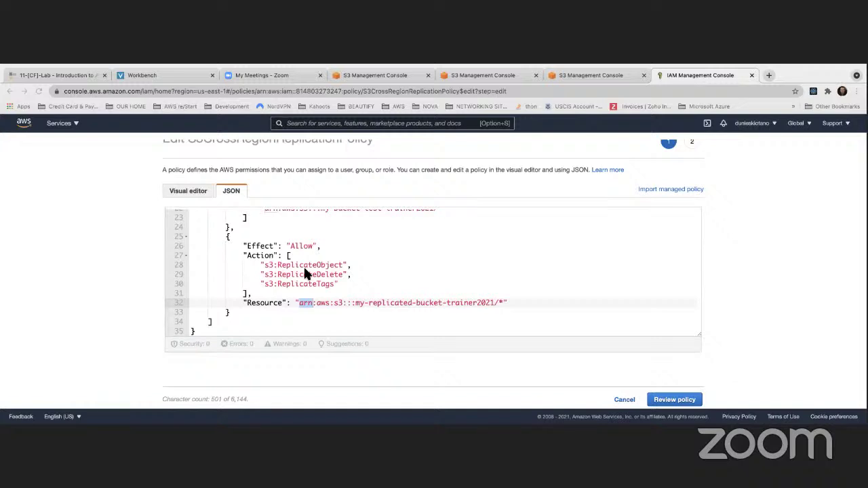
{"action": "scroll", "coordinate": [231, 248], "scroll_direction": "up", "scroll_amount": 5}
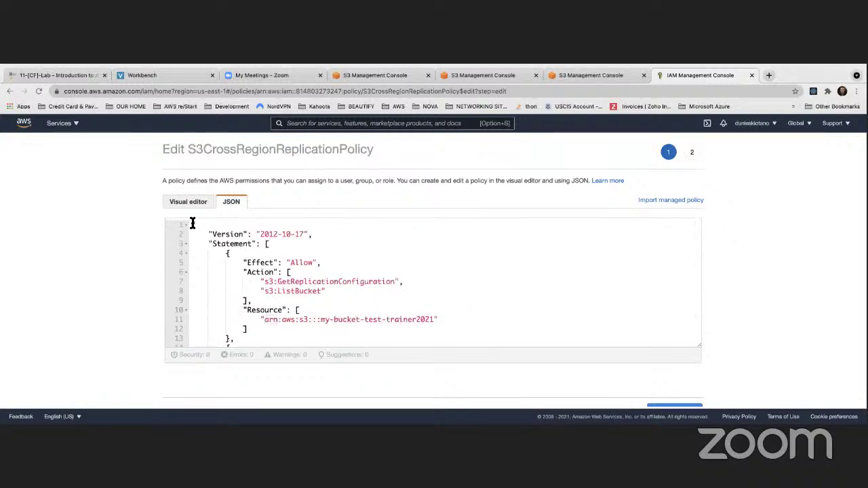